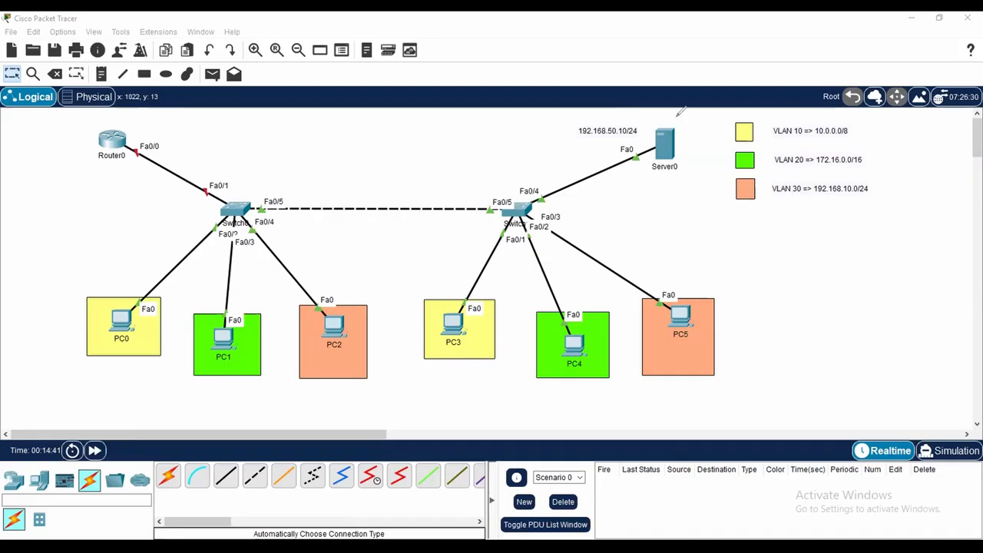
pyautogui.moveTo(689, 126); pyautogui.dragTo(675, 120)
pyautogui.moveTo(542, 144)
pyautogui.mouseDown()
pyautogui.moveTo(542, 172)
pyautogui.moveTo(556, 154)
pyautogui.moveTo(543, 172)
pyautogui.moveTo(577, 161)
pyautogui.mouseUp()
pyautogui.moveTo(564, 153)
pyautogui.mouseDown()
pyautogui.moveTo(586, 143)
pyautogui.moveTo(605, 163)
pyautogui.moveTo(608, 149)
pyautogui.mouseUp()
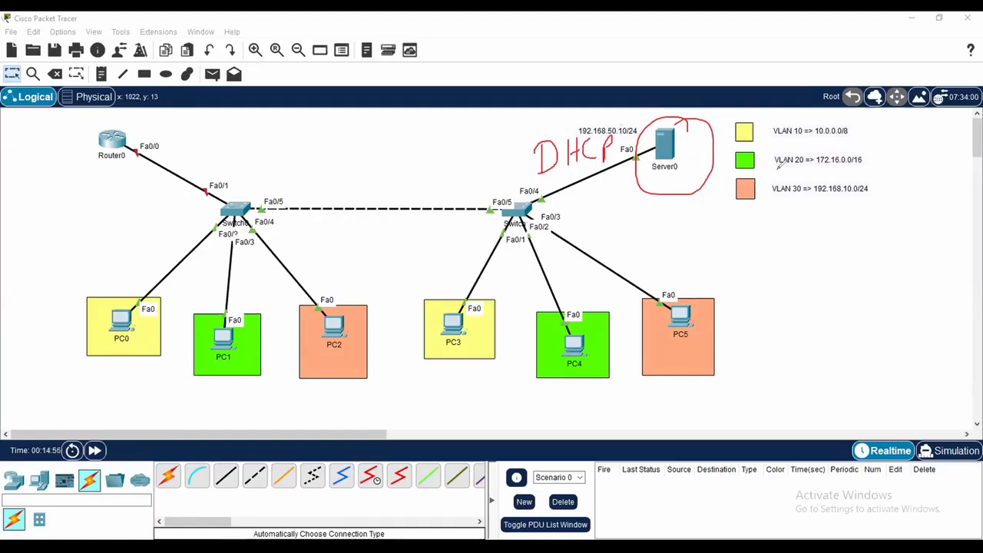
pyautogui.moveTo(733, 143); pyautogui.dragTo(878, 139)
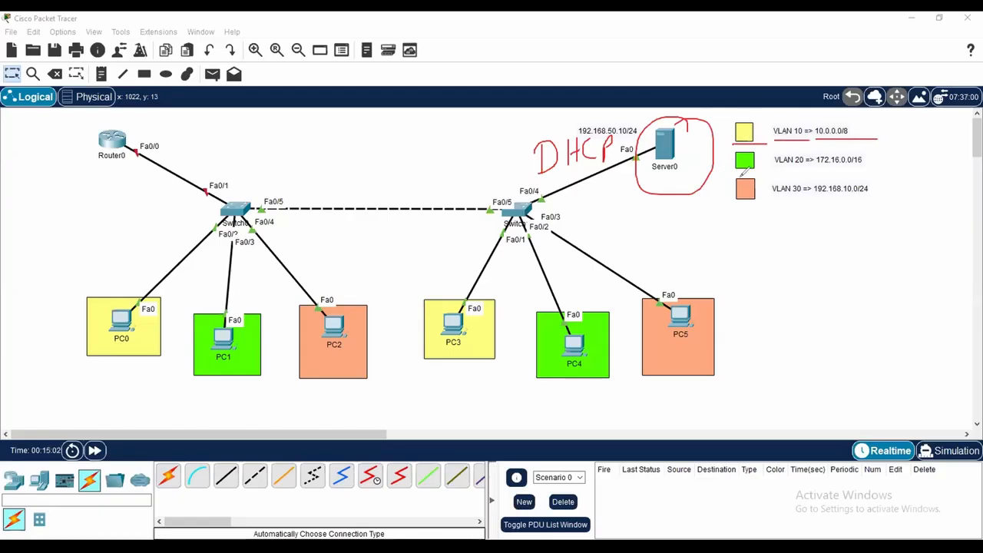
pyautogui.moveTo(736, 174); pyautogui.dragTo(861, 167)
pyautogui.moveTo(736, 205); pyautogui.dragTo(877, 197)
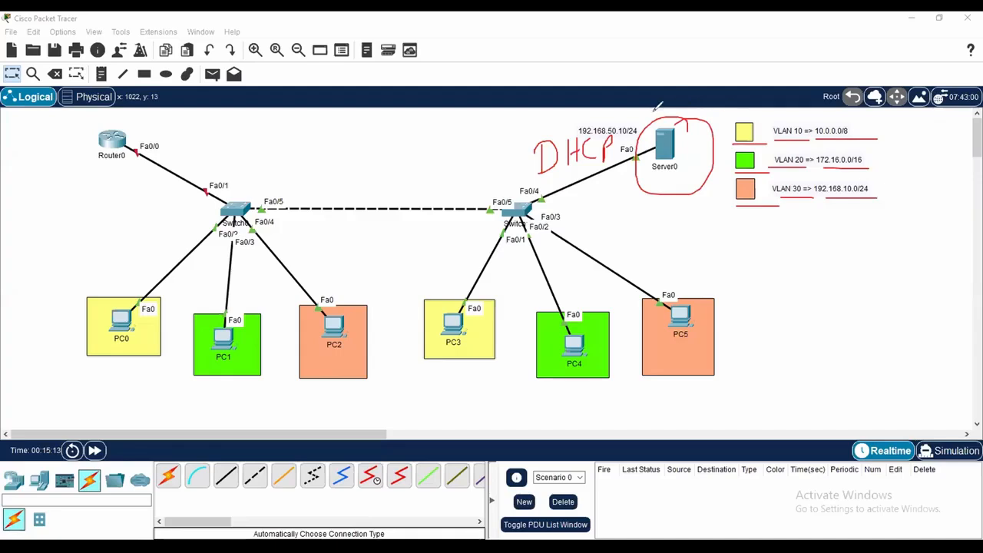
pyautogui.moveTo(560, 123); pyautogui.dragTo(642, 119)
pyautogui.moveTo(124, 131)
pyautogui.mouseDown()
pyautogui.moveTo(86, 129)
pyautogui.moveTo(143, 147)
pyautogui.moveTo(120, 116)
pyautogui.moveTo(135, 128)
pyautogui.mouseUp()
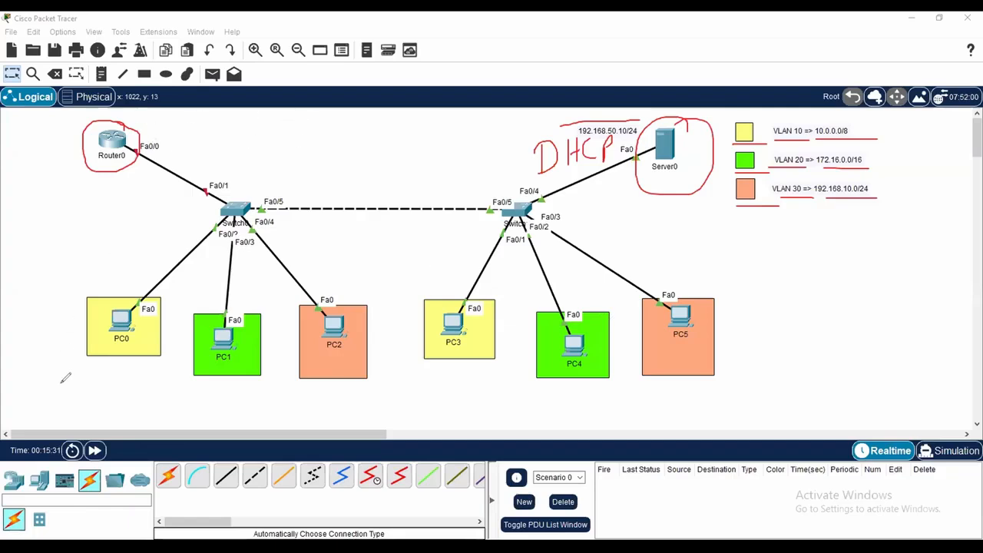
pyautogui.hotkey('ctrl', 'shift', '7')
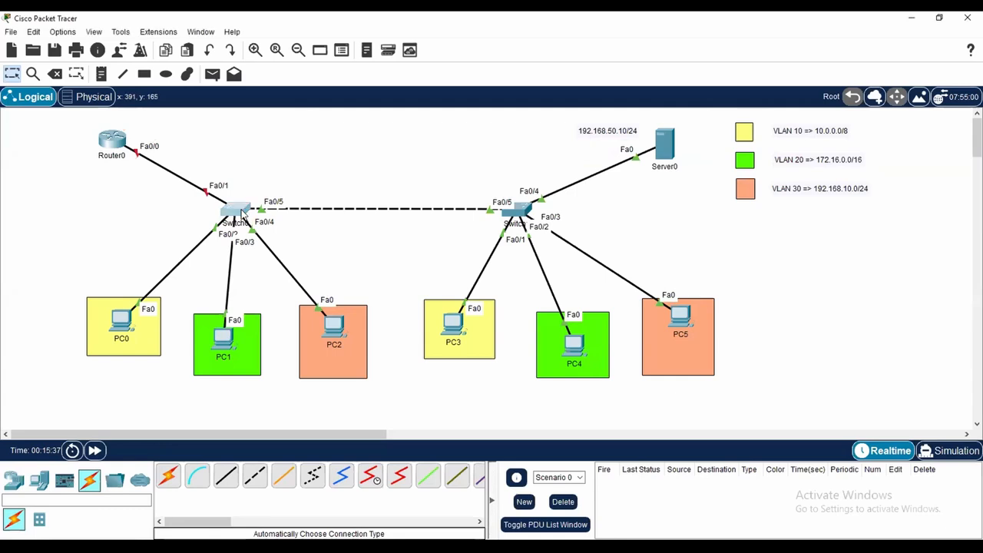
pyautogui.click(417, 124)
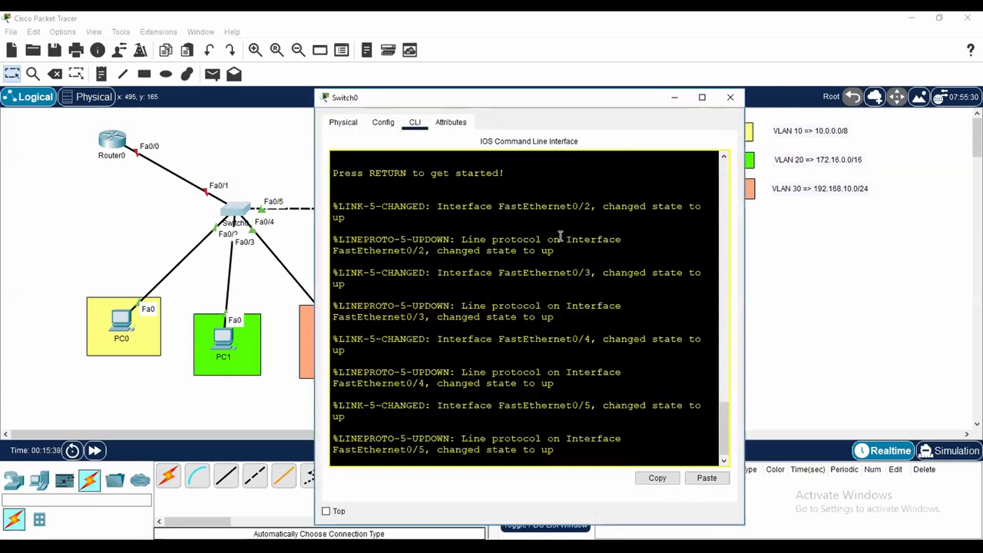
pyautogui.press('Return')
pyautogui.press('Return')
pyautogui.write('n')
pyautogui.press('Return')
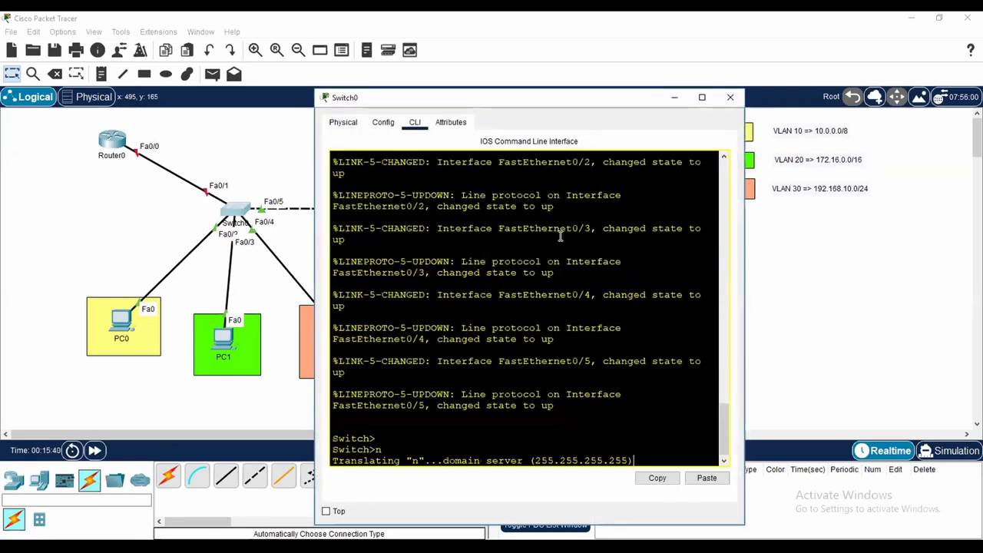
pyautogui.click(731, 96)
# Step: Open the command line of Switch1 and enter privileged mode, followed by global configuration mode
pyautogui.click(511, 209)
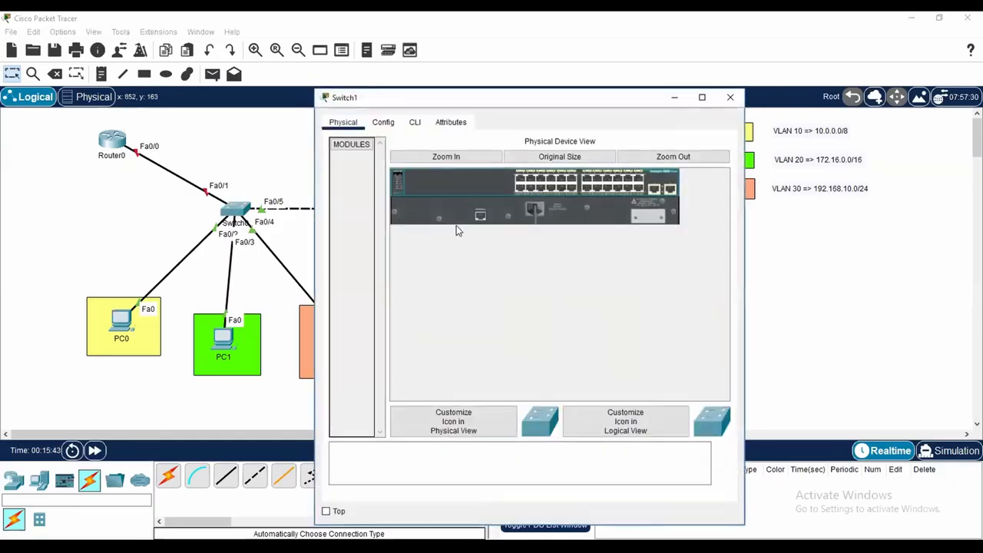
pyautogui.click(417, 124)
pyautogui.press('Return')
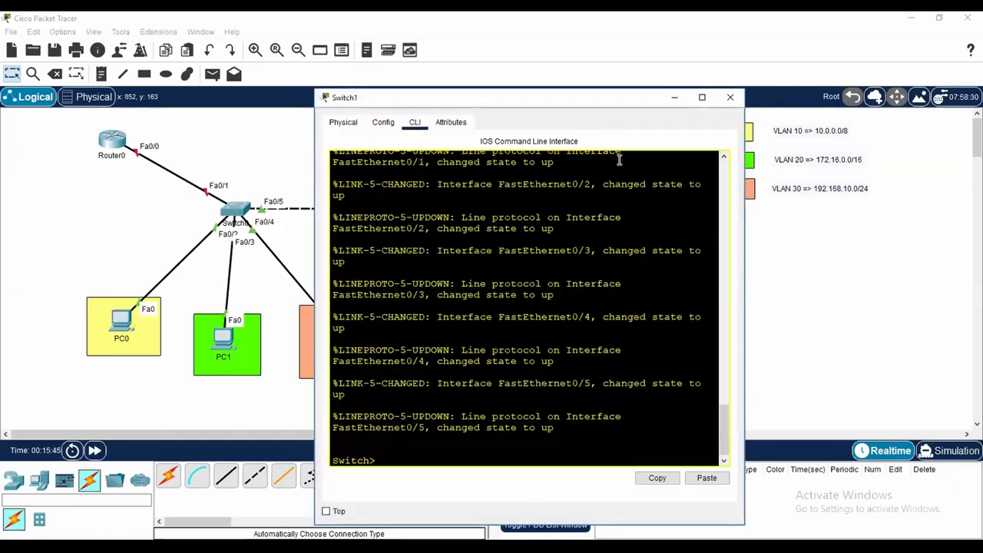
pyautogui.write('en')
pyautogui.press('Return')
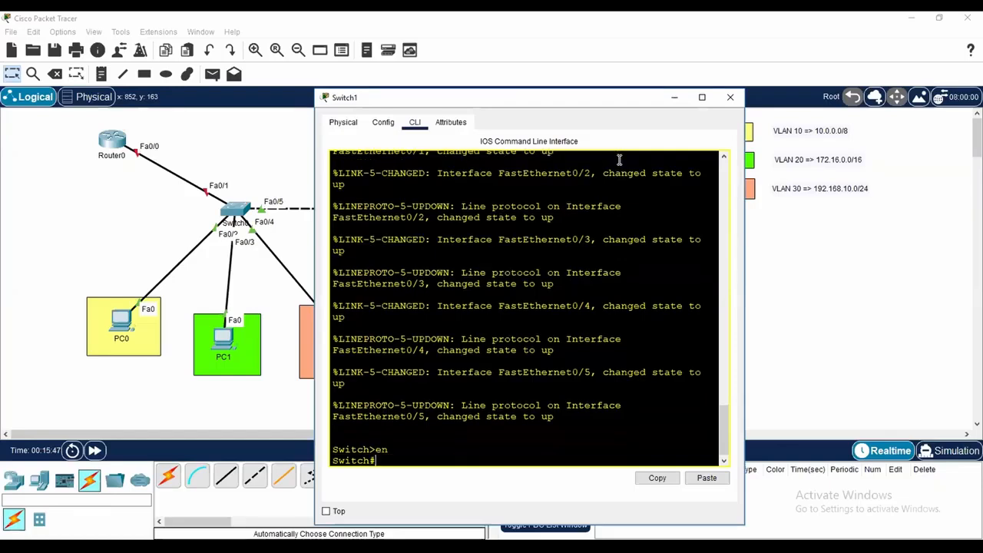
pyautogui.write('conf t')
pyautogui.press('Return')
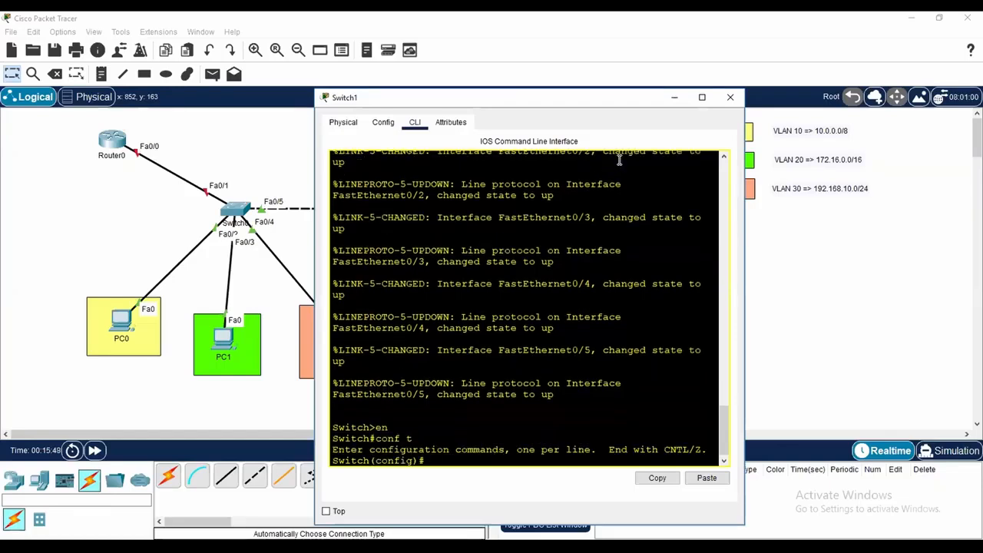
# Step: Set the hostname of Switch1 to SW2
pyautogui.write('ho')
pyautogui.press('Tab')
pyautogui.write('R')
pyautogui.write('SW2')
pyautogui.press('Return')
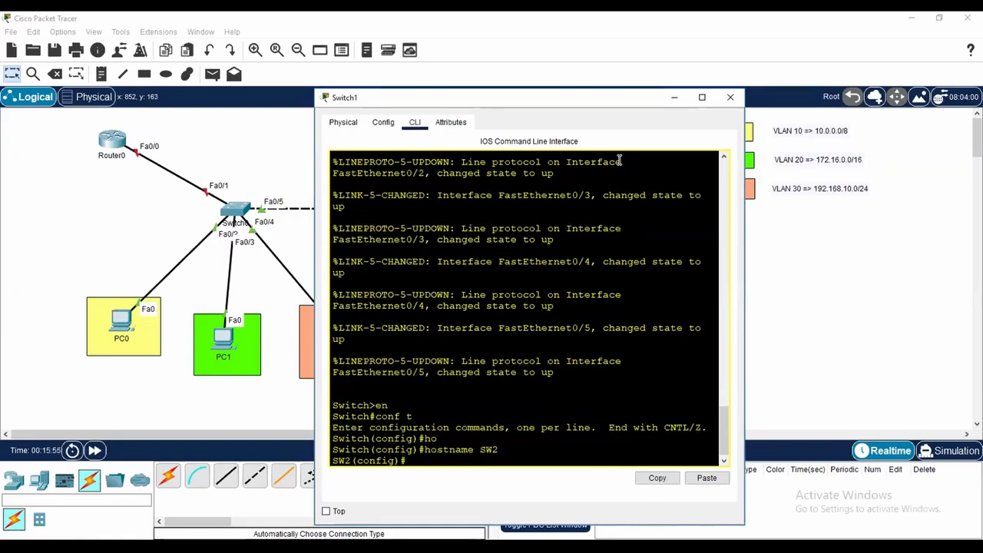
# Step: Create VLANs 10, 20 and 30 on switch SW2
pyautogui.write('vlan 10')
pyautogui.press('Return')
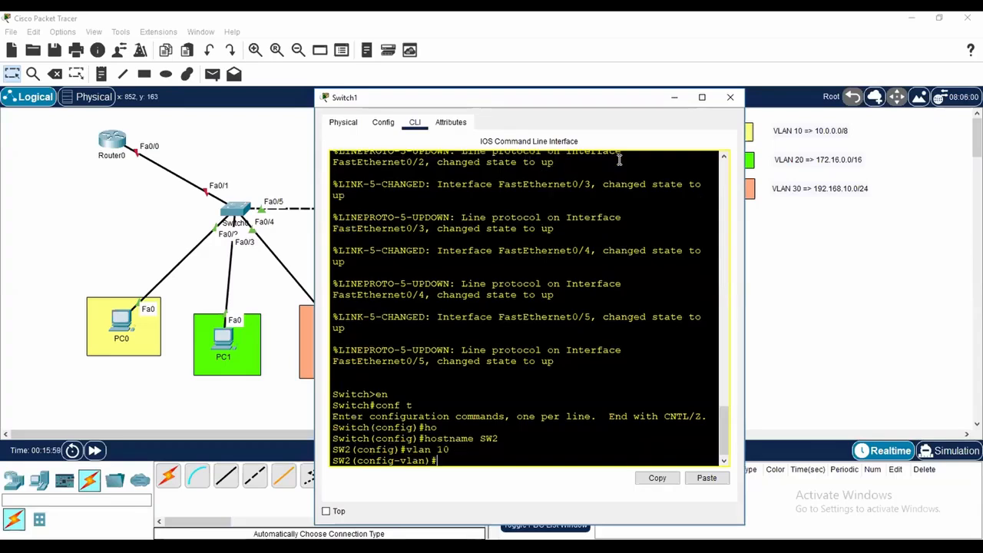
pyautogui.write('vlan ')
pyautogui.write('20')
pyautogui.press('Return')
pyautogui.write('vlan 30')
pyautogui.press('Return')
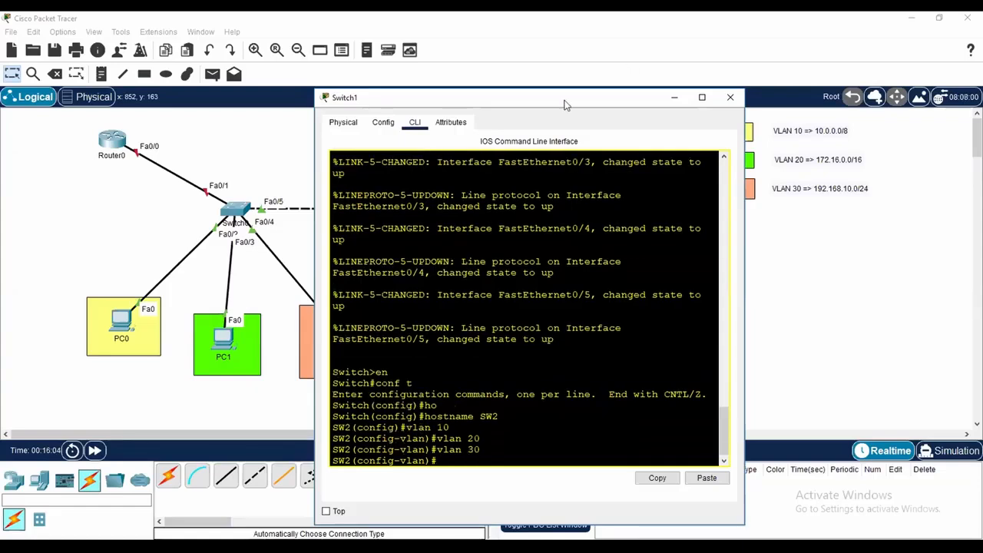
# Step: Leave VLAN configuration on SW2 and set interface f0/1 to switchport access mode
pyautogui.moveTo(565, 106); pyautogui.dragTo(275, 162)
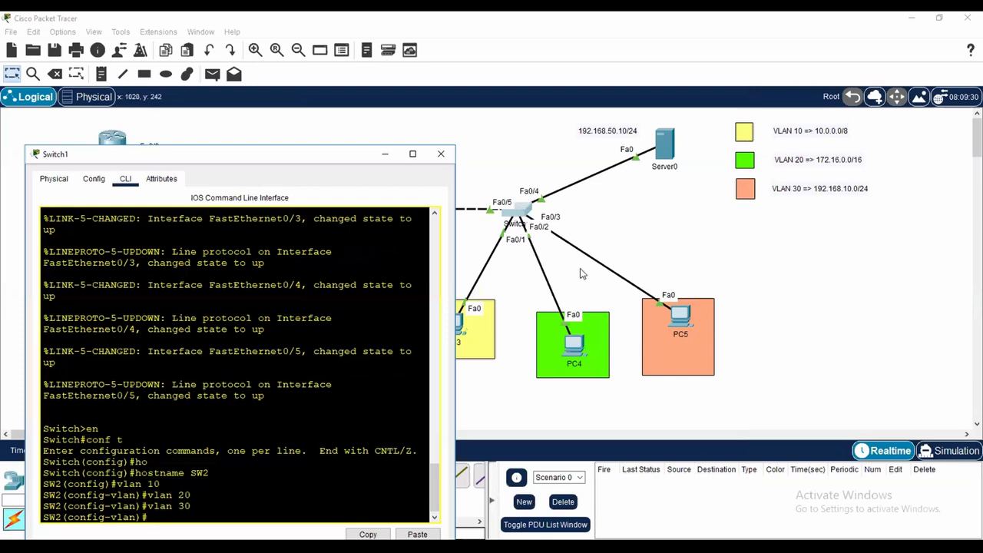
pyautogui.write('e')
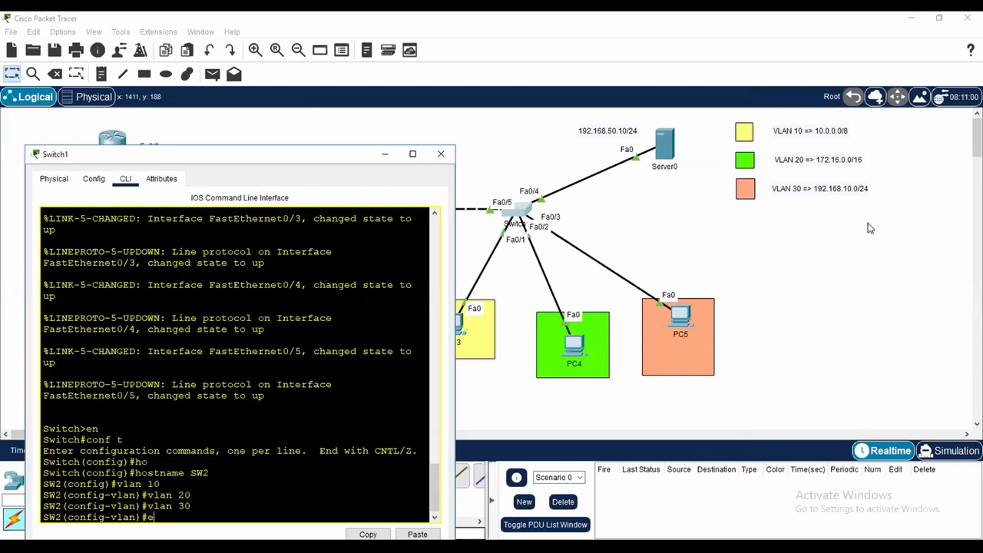
pyautogui.write('xit')
pyautogui.press('Return')
pyautogui.press('Return')
pyautogui.write('int f0/1')
pyautogui.press('Return')
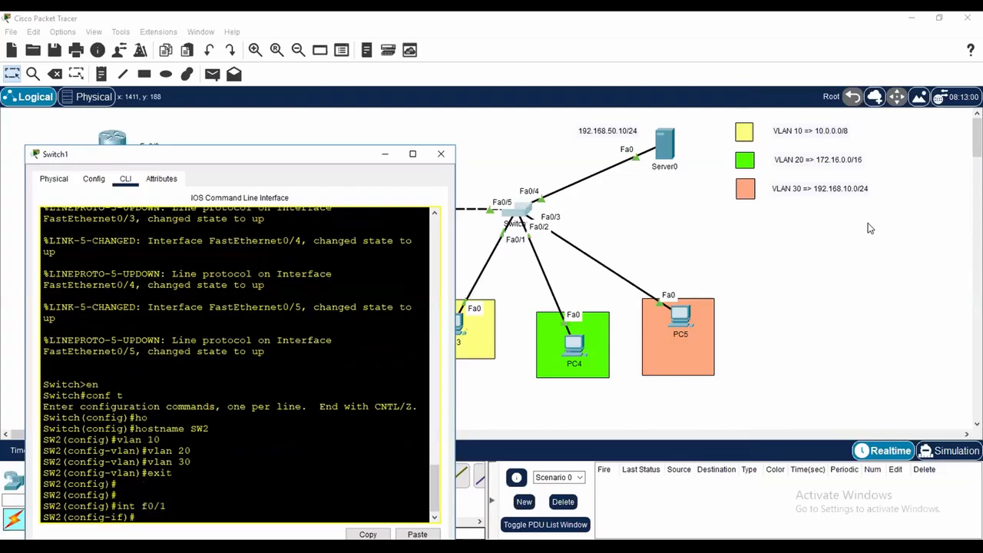
pyautogui.write('swi')
pyautogui.press('Tab')
pyautogui.write('mo')
pyautogui.press('Tab')
pyautogui.write('ac')
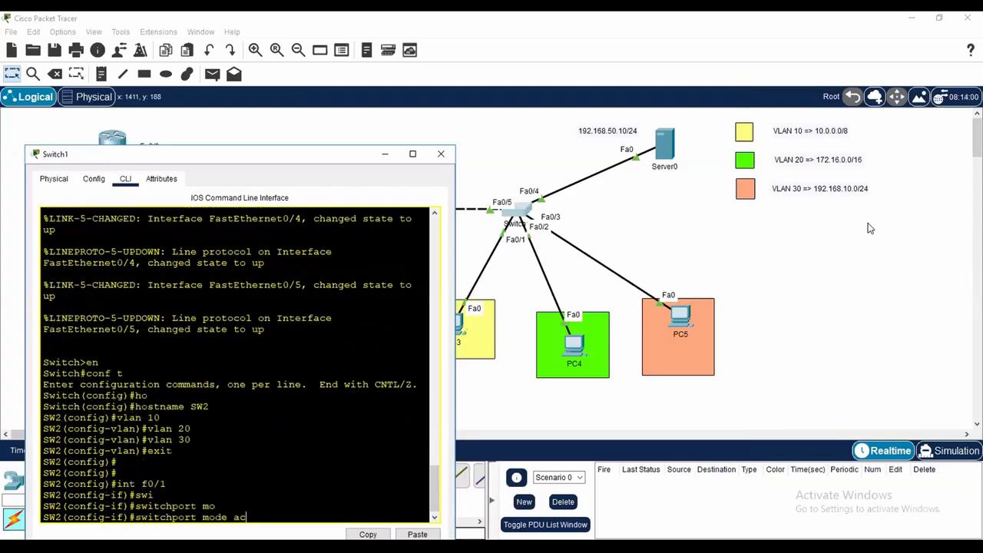
pyautogui.press('Tab')
pyautogui.press('Return')
# Step: Assign SW2's interface f0/1 to access VLAN 10
pyautogui.write('swi')
pyautogui.press('Tab')
pyautogui.write('ac')
pyautogui.press('Tab')
pyautogui.write('vl')
pyautogui.press('Tab')
pyautogui.write('10')
pyautogui.press('Return')
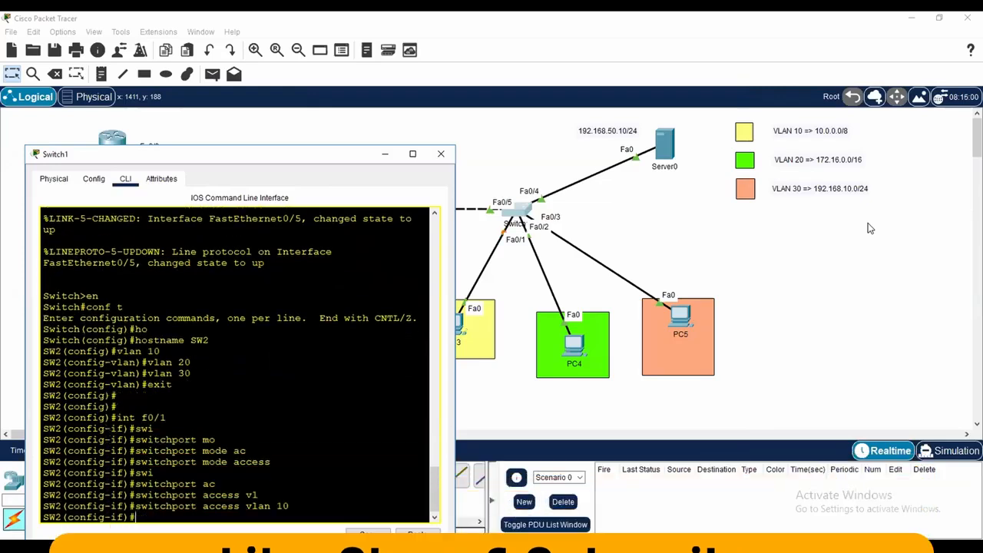
# Step: Set interface f0/2 on SW2 to switchport access mode
pyautogui.write('int ')
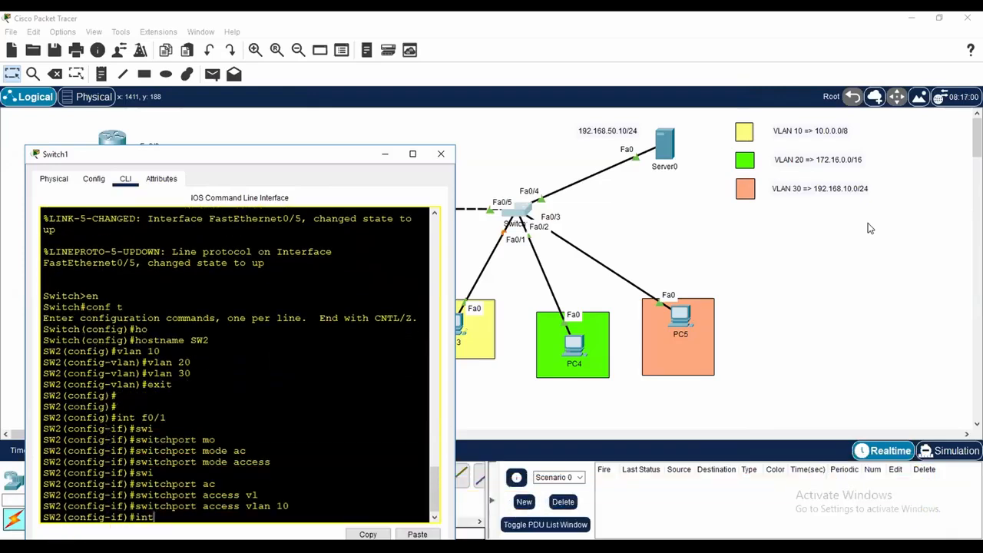
pyautogui.write('f0/2')
pyautogui.press('Return')
pyautogui.write('swi')
pyautogui.press('Tab')
pyautogui.write('mpo')
pyautogui.press('Tab')
pyautogui.press('BackSpace')
pyautogui.press('BackSpace')
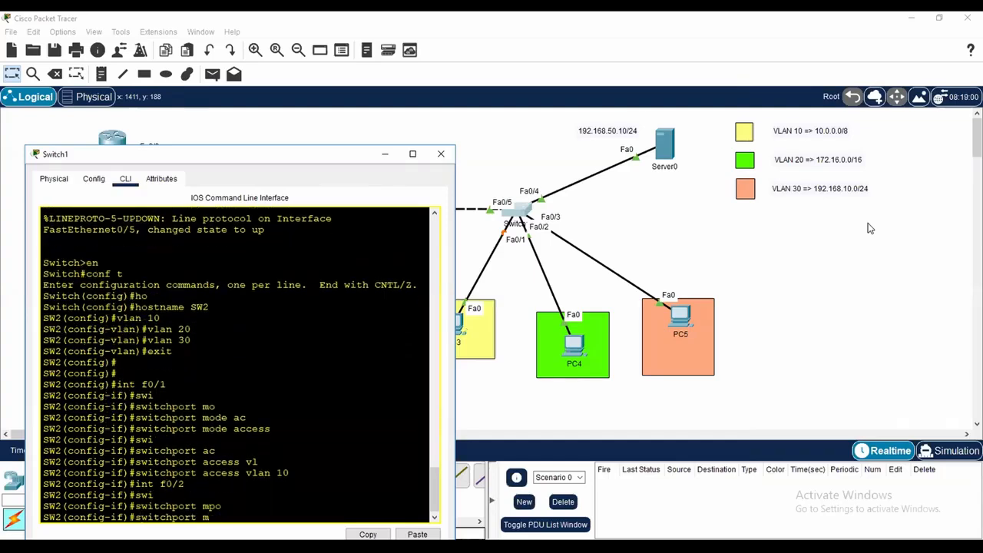
pyautogui.press('Tab')
pyautogui.write('ac')
pyautogui.press('Tab')
pyautogui.press('Return')
# Step: Assign SW2's interface f0/2 to access VLAN 20
pyautogui.write('swi')
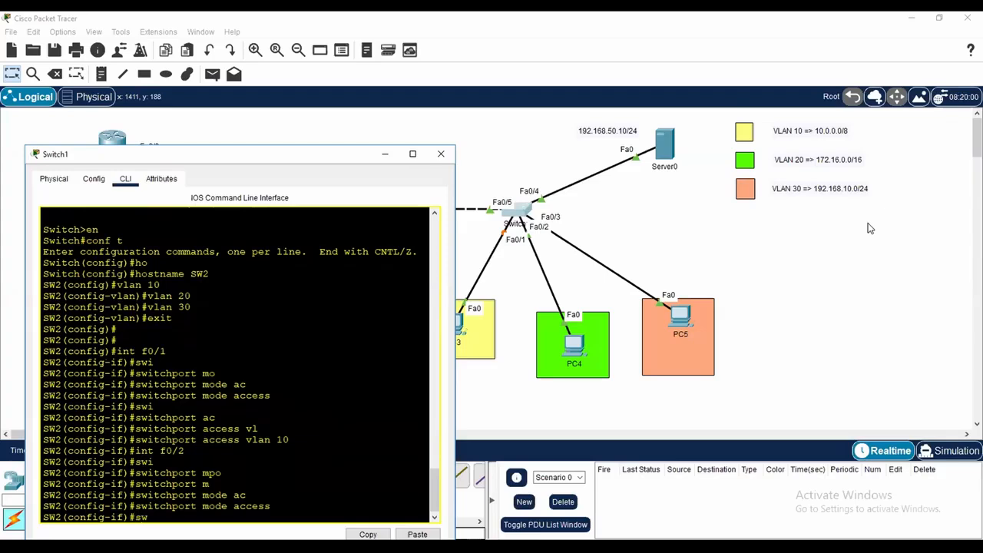
pyautogui.press('Tab')
pyautogui.write('ac')
pyautogui.press('Tab')
pyautogui.write('vl')
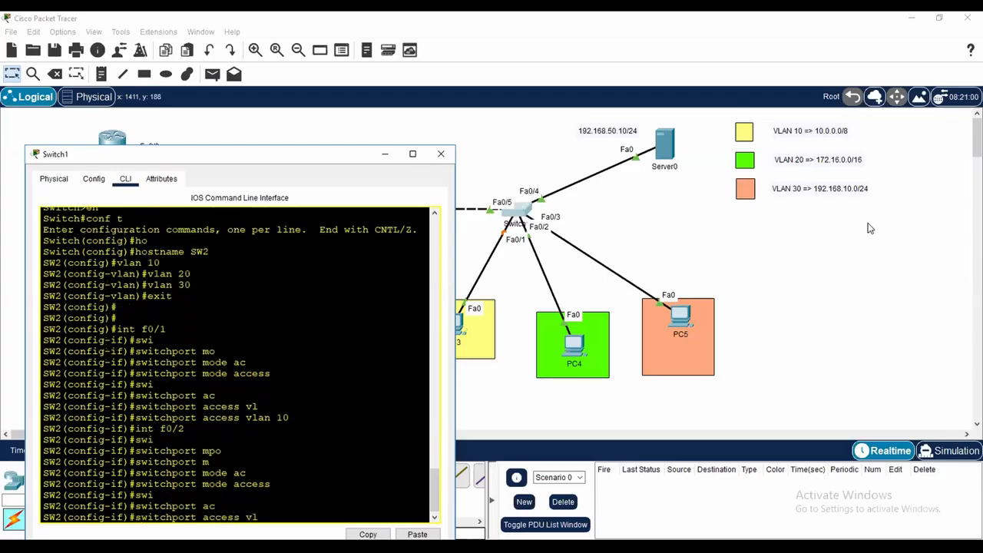
pyautogui.press('Tab')
pyautogui.write('20')
pyautogui.press('Return')
# Step: Set interface f0/3 on SW2 to switchport access mode
pyautogui.write('int f0/3')
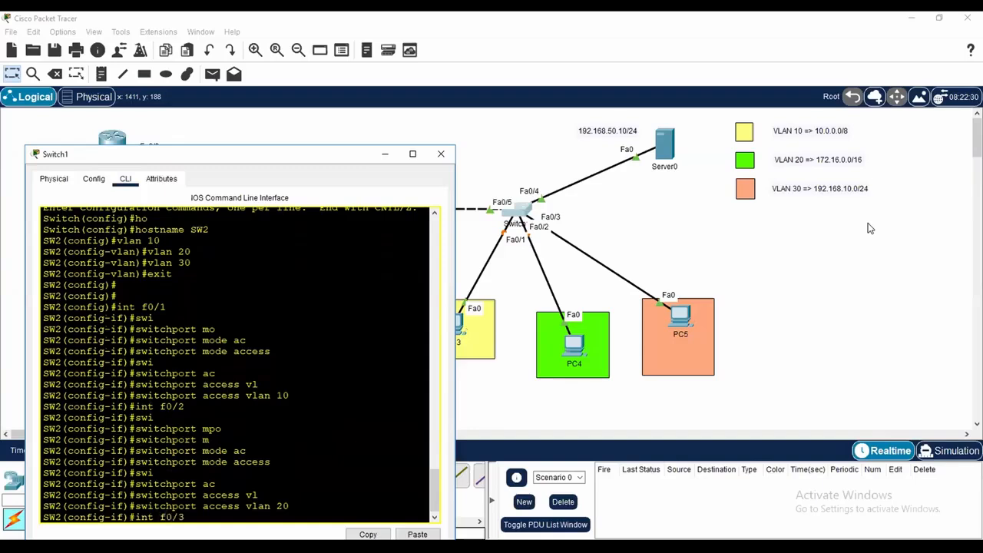
pyautogui.press('Return')
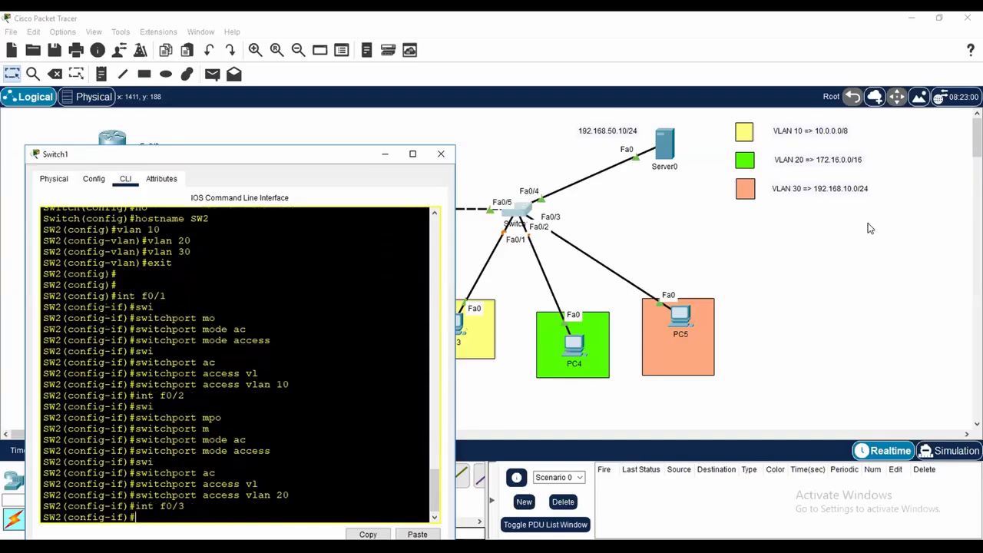
pyautogui.write('swi')
pyautogui.press('Tab')
pyautogui.write('kmo')
pyautogui.press('Tab')
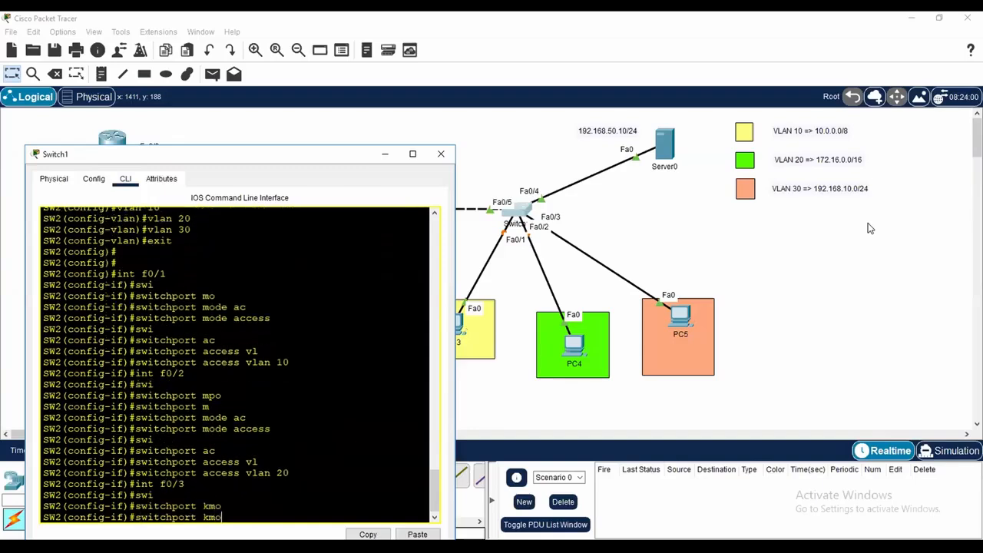
pyautogui.press('BackSpace')
pyautogui.press('BackSpace')
pyautogui.press('BackSpace')
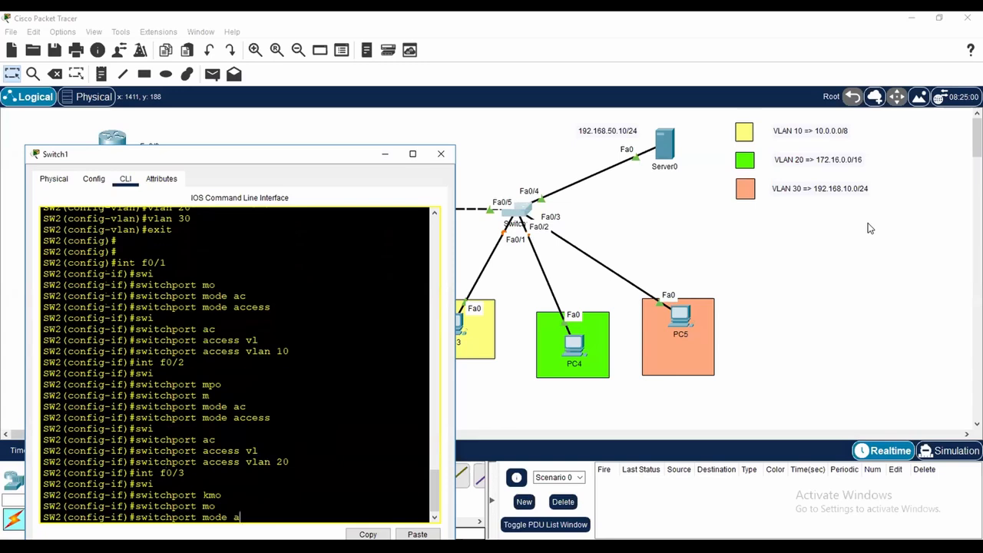
pyautogui.press('Tab')
pyautogui.press('Return')
# Step: Assign SW2's interface f0/3 to access VLAN 30
pyautogui.write('i')
pyautogui.press('Tab')
pyautogui.write('avc')
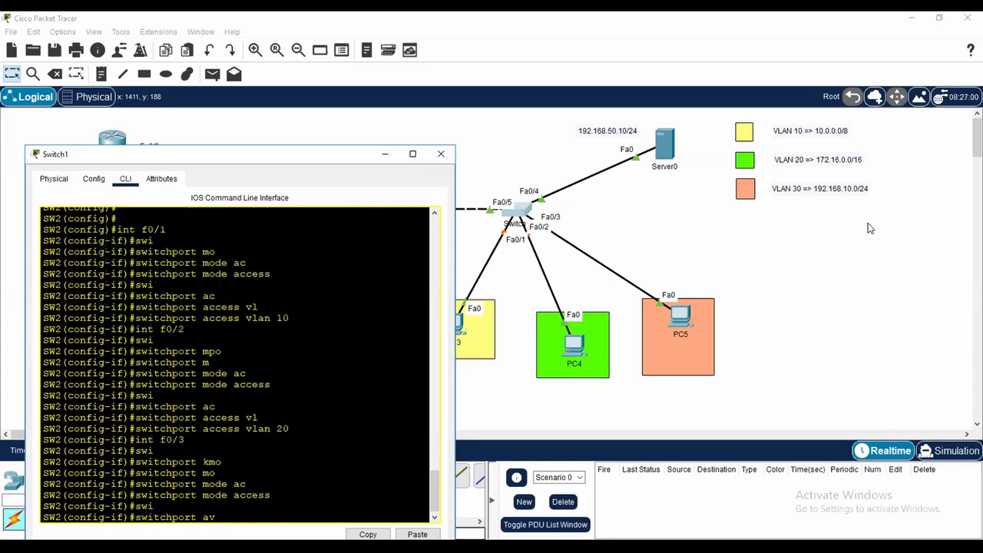
pyautogui.press('BackSpace')
pyautogui.write('c')
pyautogui.press('Tab')
pyautogui.write('vl')
pyautogui.press('Tab')
pyautogui.write('3')
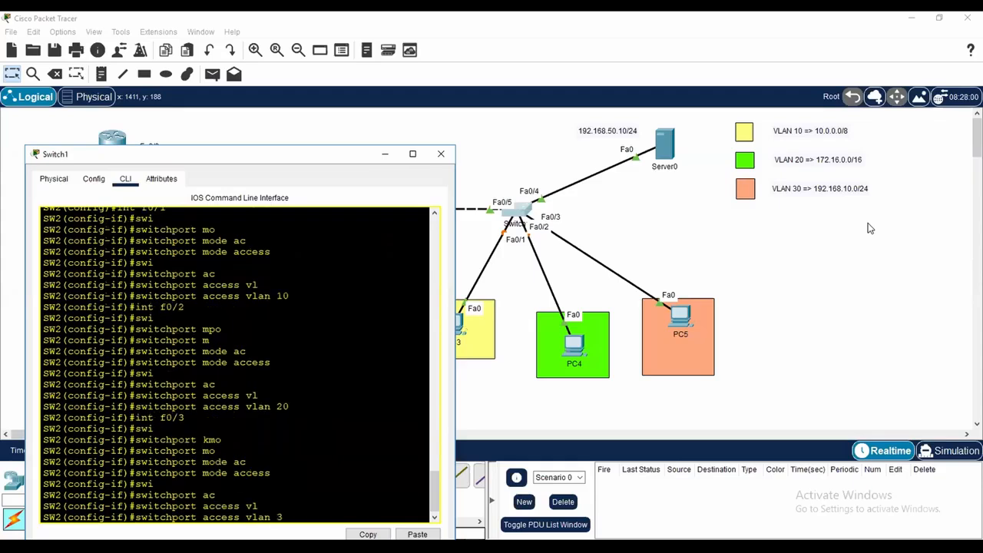
pyautogui.write('0')
pyautogui.press('Return')
# Step: Exit interface configuration on SW2 and end configuration mode, returning to the privileged prompt
pyautogui.write('exit')
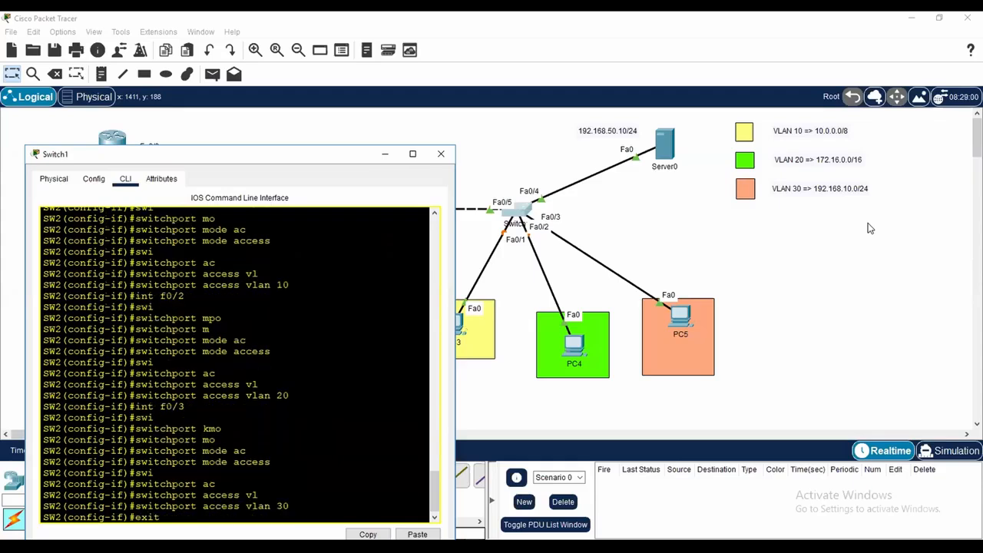
pyautogui.press('Return')
pyautogui.press('Return')
pyautogui.press('Return')
pyautogui.press('Return')
pyautogui.press('Return')
pyautogui.write('end')
pyautogui.press('Return')
pyautogui.press('Return')
pyautogui.press('Return')
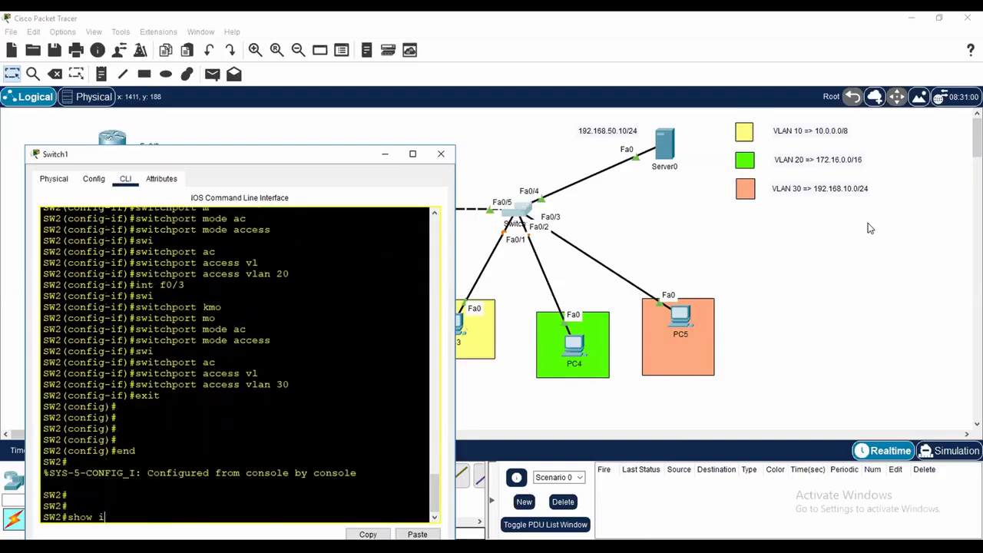
# Step: Run show vlan brief on SW2, widen the window to check the port assignments of VLANs 10, 20 and 30, and close it
pyautogui.write('show vl')
pyautogui.press('Tab')
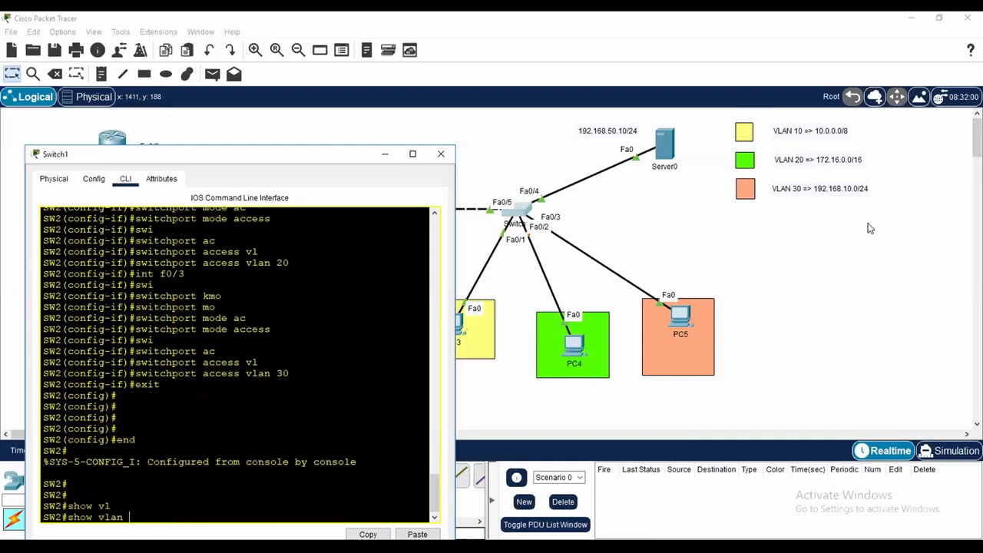
pyautogui.write('br')
pyautogui.press('Tab')
pyautogui.press('Return')
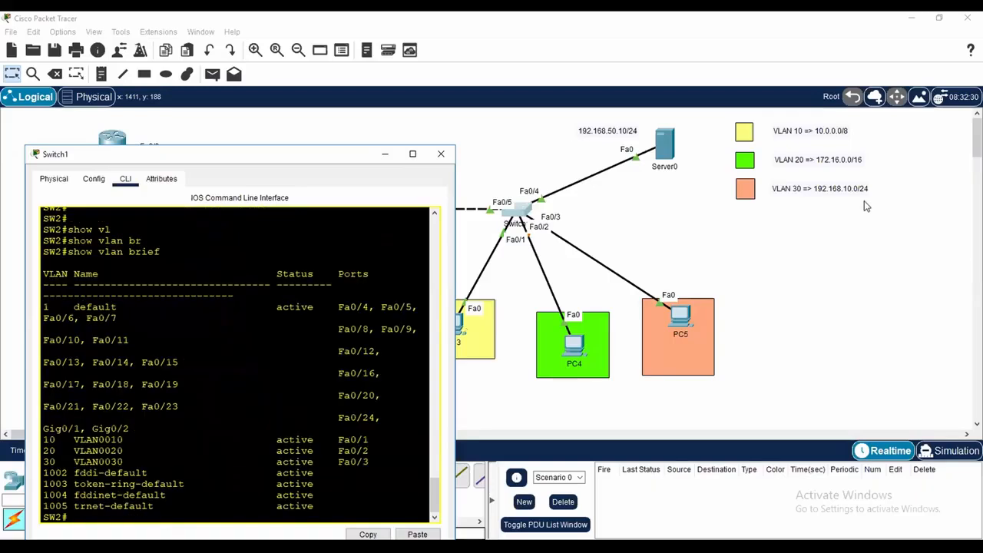
pyautogui.moveTo(453, 266); pyautogui.dragTo(697, 284)
pyautogui.moveTo(351, 458); pyautogui.dragTo(370, 459)
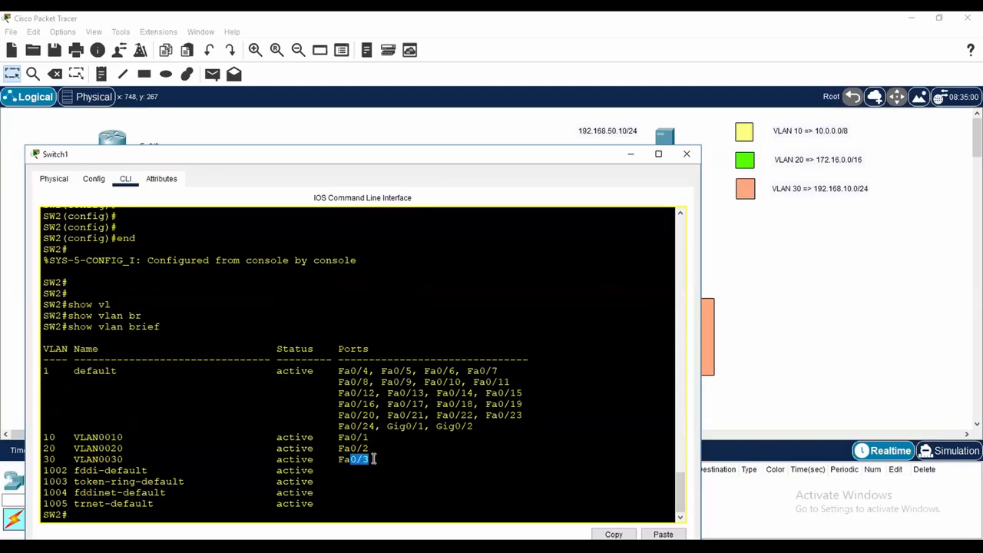
pyautogui.click(687, 156)
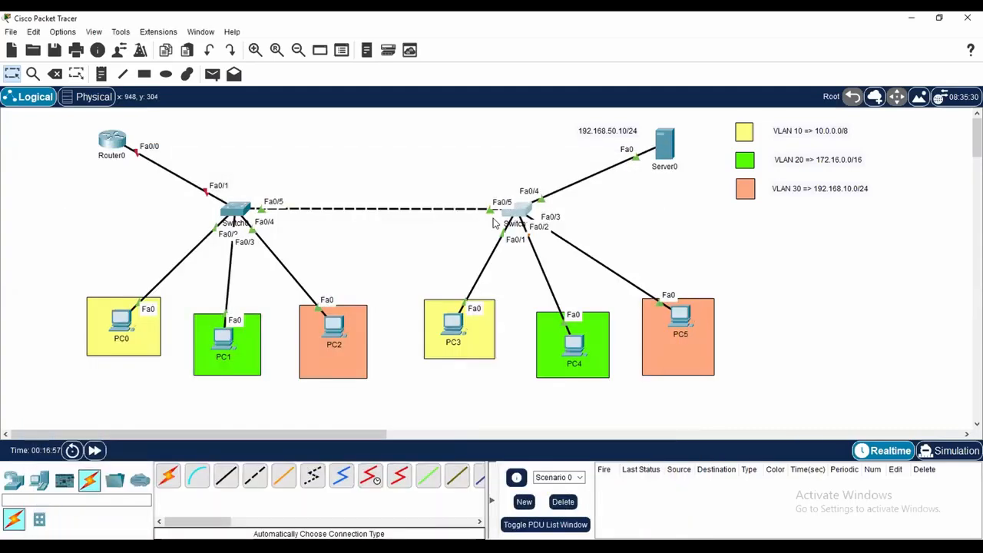
# Step: Open Switch0's command line, enable privileged mode and enter global configuration mode
pyautogui.click(236, 209)
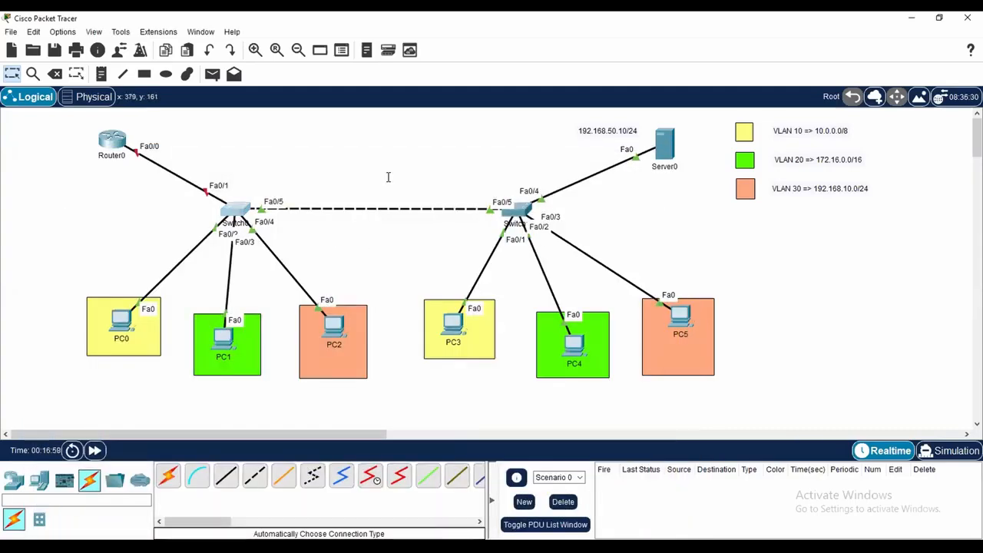
pyautogui.moveTo(510, 102); pyautogui.dragTo(586, 87)
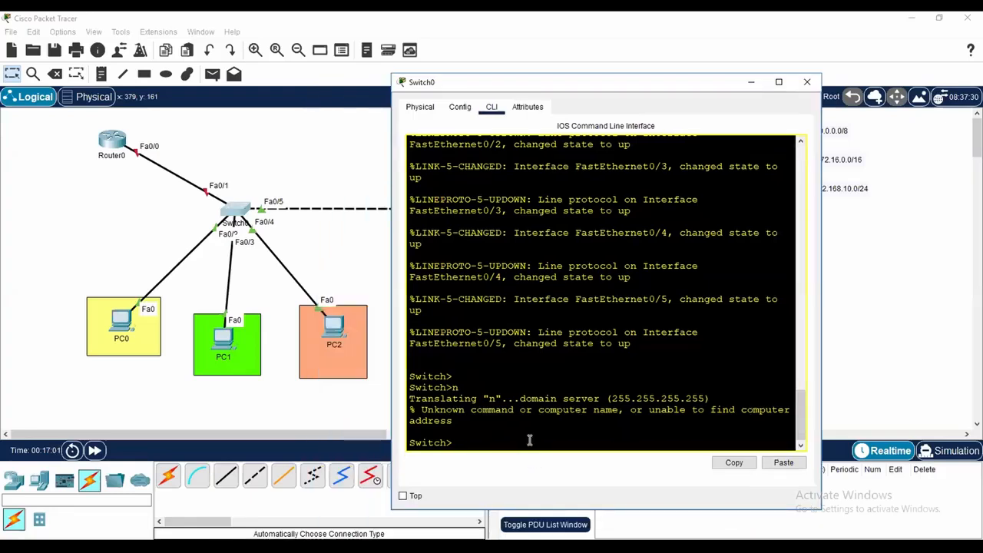
pyautogui.write('en')
pyautogui.press('Return')
pyautogui.press('Return')
pyautogui.press('Return')
pyautogui.write('conf')
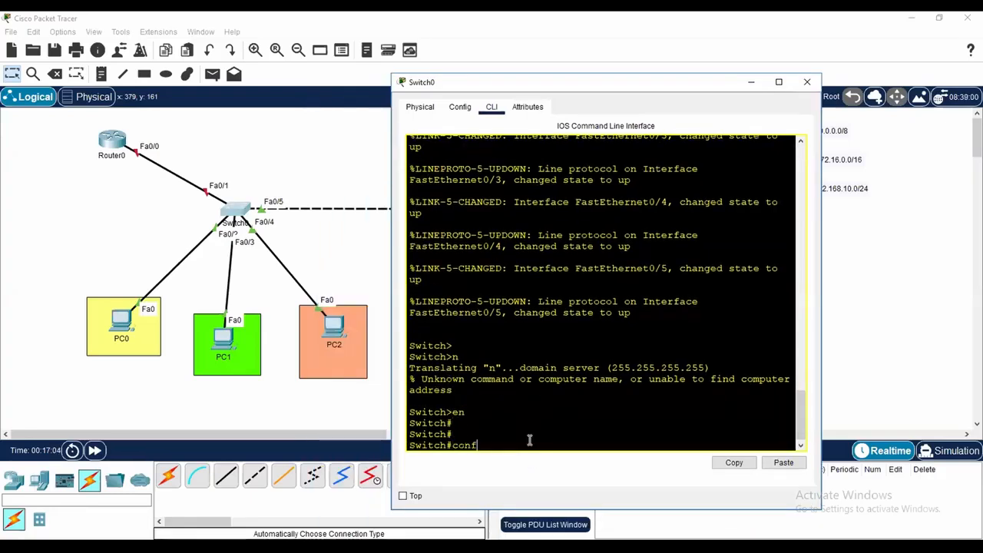
pyautogui.write(' t')
pyautogui.press('Return')
# Step: Set Switch0's hostname to SW1
pyautogui.write('ho')
pyautogui.press('Tab')
pyautogui.write('SW1')
pyautogui.press('Return')
# Step: Set interface f0/2 on SW1 to switchport access mode
pyautogui.write('int f0/2')
pyautogui.press('Return')
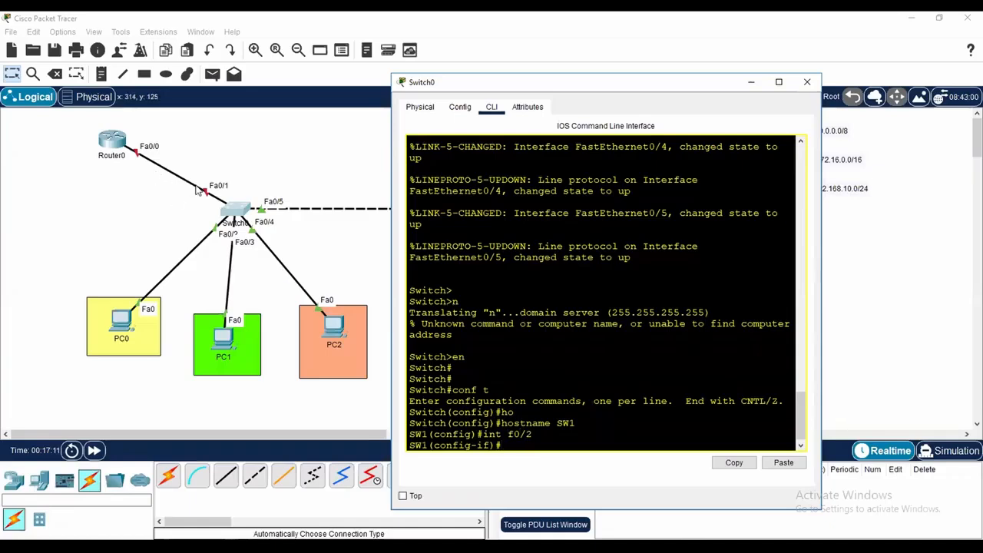
pyautogui.write('swi')
pyautogui.press('Tab')
pyautogui.write('mo')
pyautogui.press('Tab')
pyautogui.write('ac')
pyautogui.press('Tab')
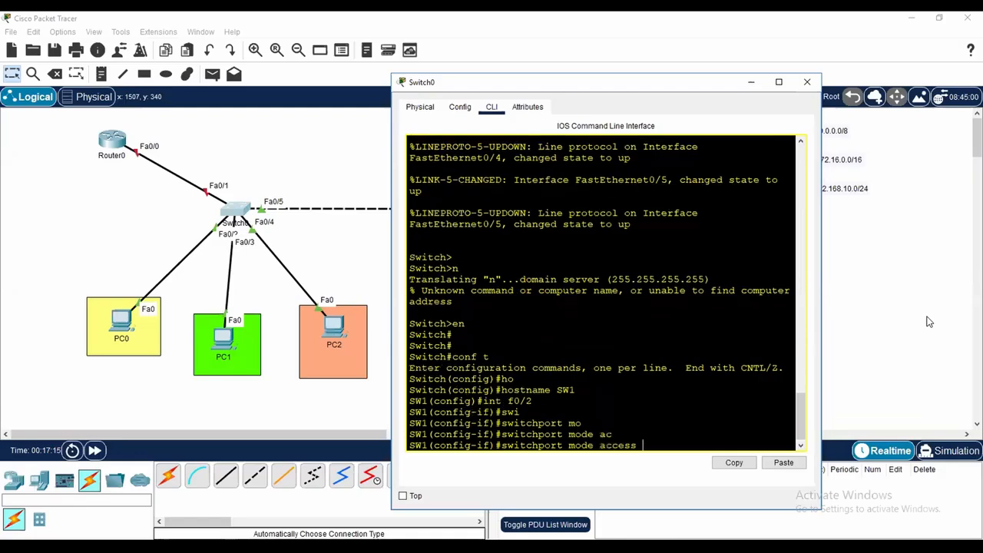
pyautogui.press('Return')
# Step: Assign SW1's interface f0/2 to access VLAN 10
pyautogui.write('s')
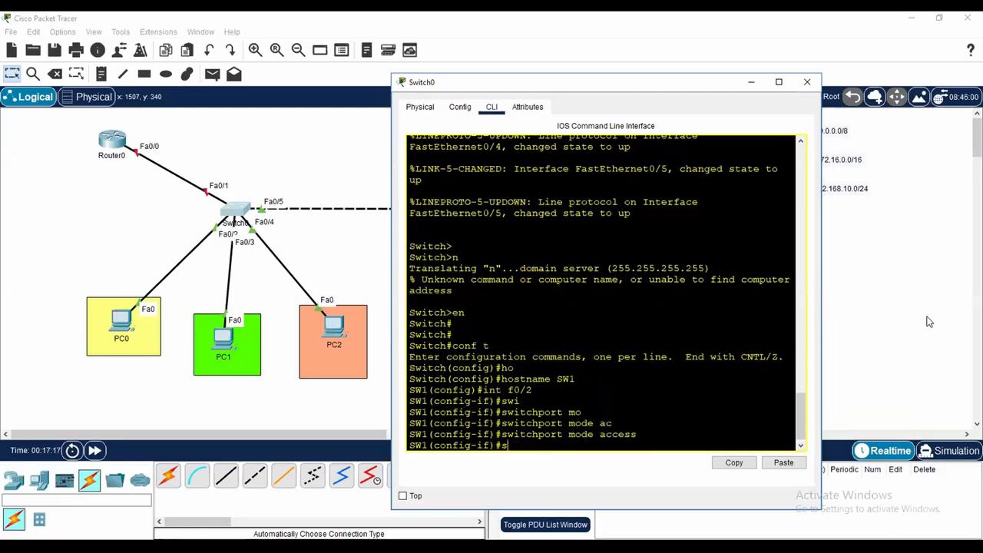
pyautogui.write('wi')
pyautogui.press('Tab')
pyautogui.write('vl')
pyautogui.press('Tab')
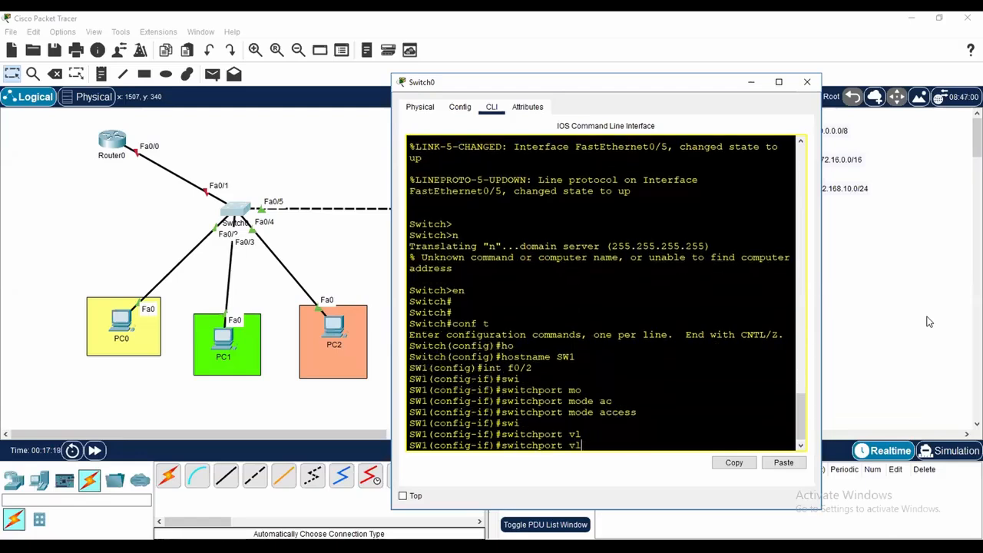
pyautogui.press('BackSpace')
pyautogui.press('BackSpace')
pyautogui.write('access')
pyautogui.press('Tab')
pyautogui.write('vl')
pyautogui.press('Tab')
pyautogui.write('1')
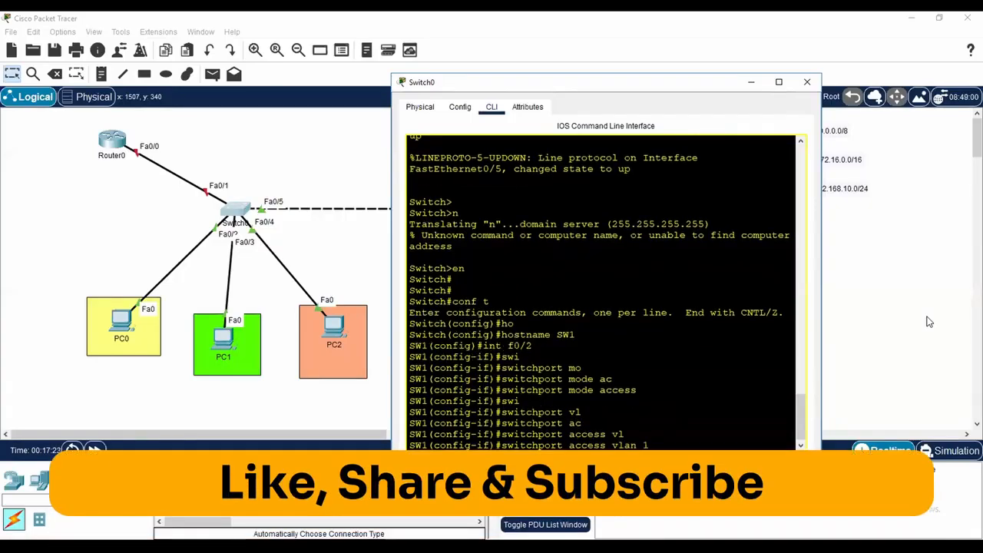
pyautogui.write('0')
pyautogui.press('Return')
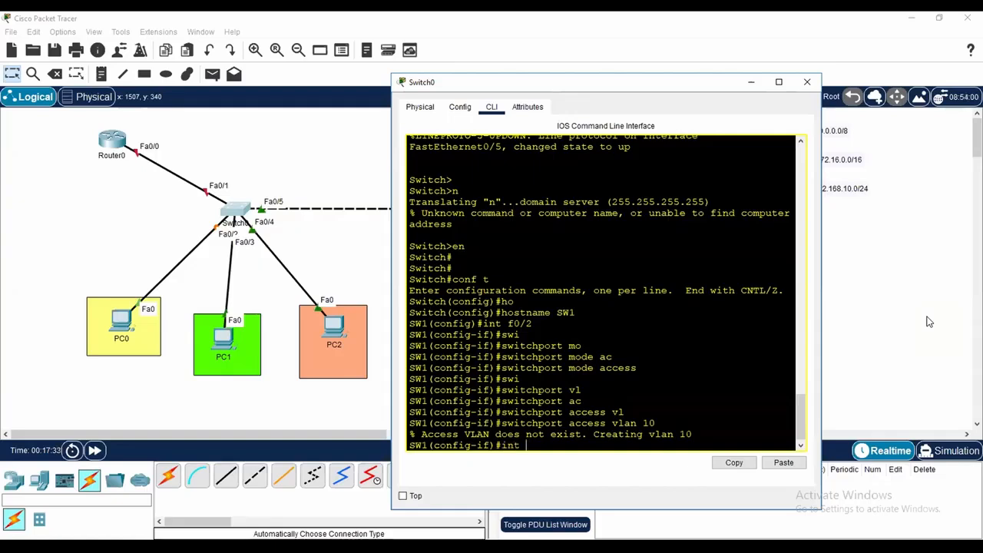
# Step: Set interface f0/3 on SW1 to switchport access mode
pyautogui.write('3')
pyautogui.press('Return')
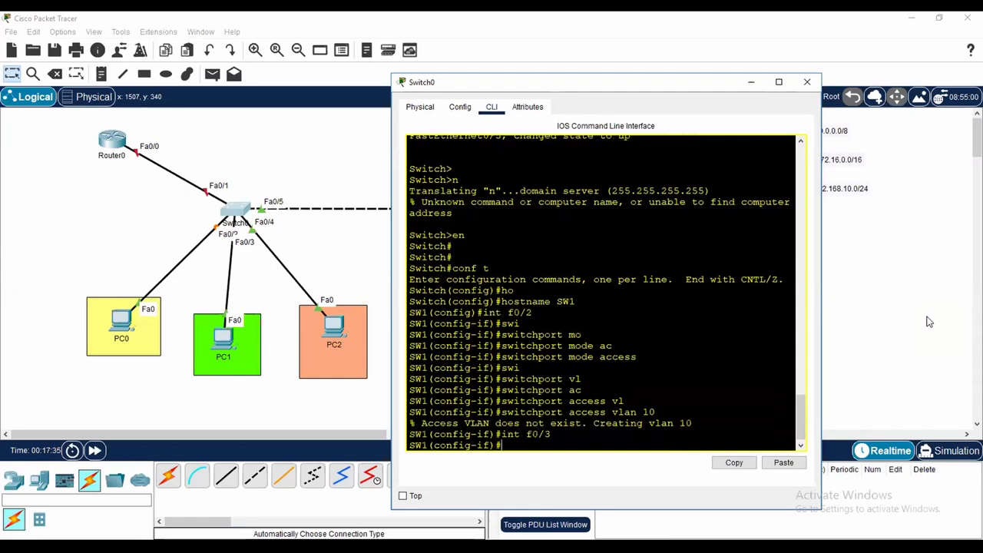
pyautogui.write('i')
pyautogui.press('Tab')
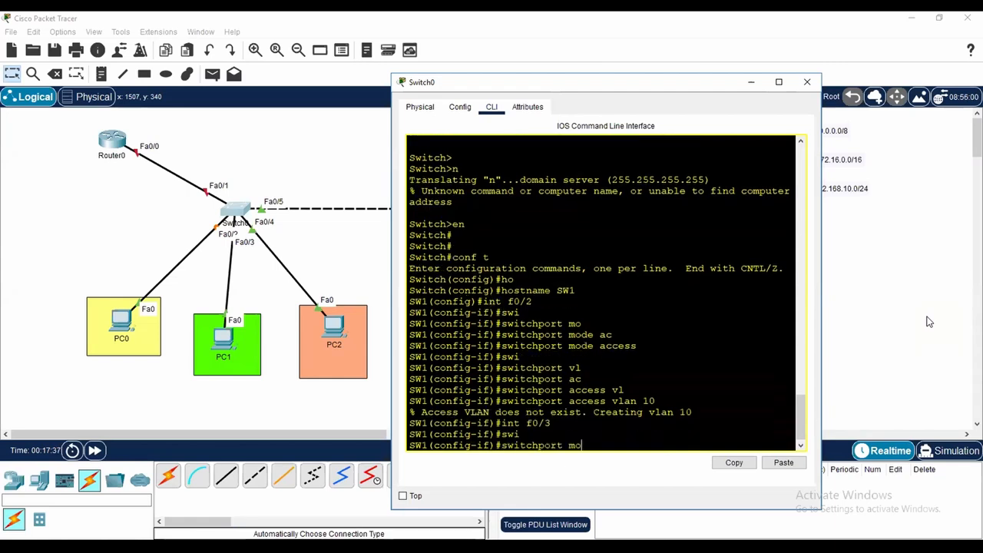
pyautogui.write('mo')
pyautogui.press('Tab')
pyautogui.write('ac')
pyautogui.press('Tab')
pyautogui.press('Return')
# Step: Assign SW1's interface f0/3 to access VLAN 20
pyautogui.write('swi')
pyautogui.press('Tab')
pyautogui.write('ac')
pyautogui.press('Tab')
pyautogui.write('vl')
pyautogui.press('Tab')
pyautogui.write('20')
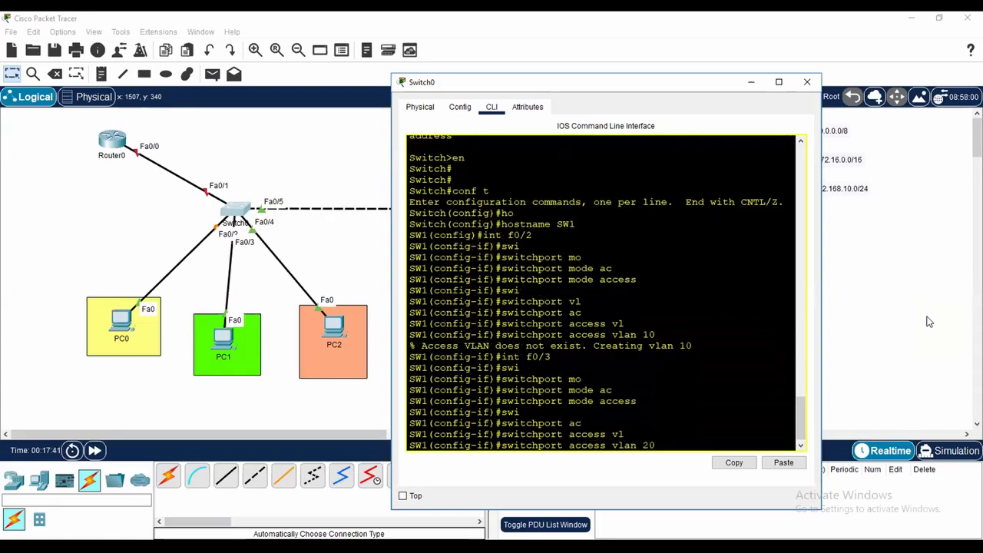
pyautogui.press('Return')
# Step: Set interface f0/4 on SW1 to switchport access mode
pyautogui.write('int f')
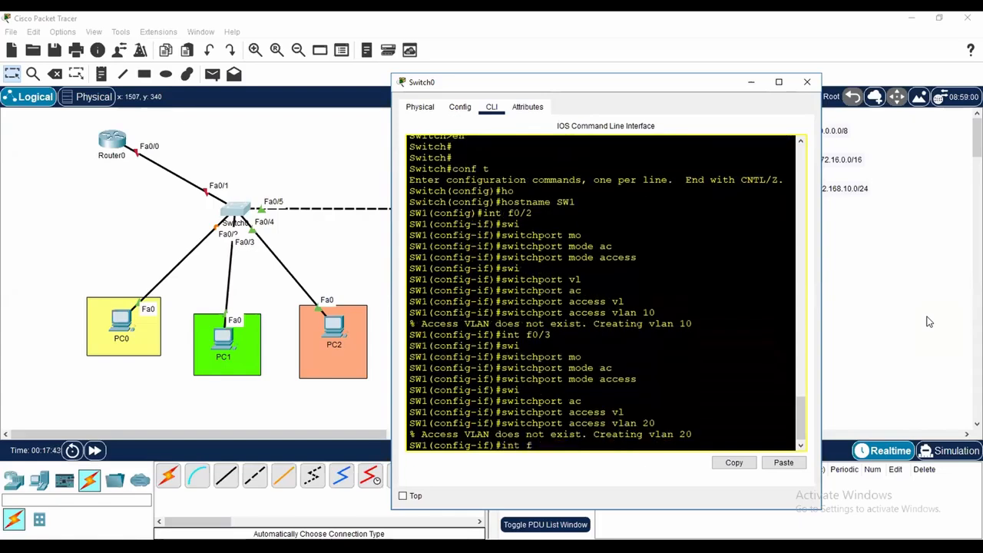
pyautogui.write('0/4')
pyautogui.press('Return')
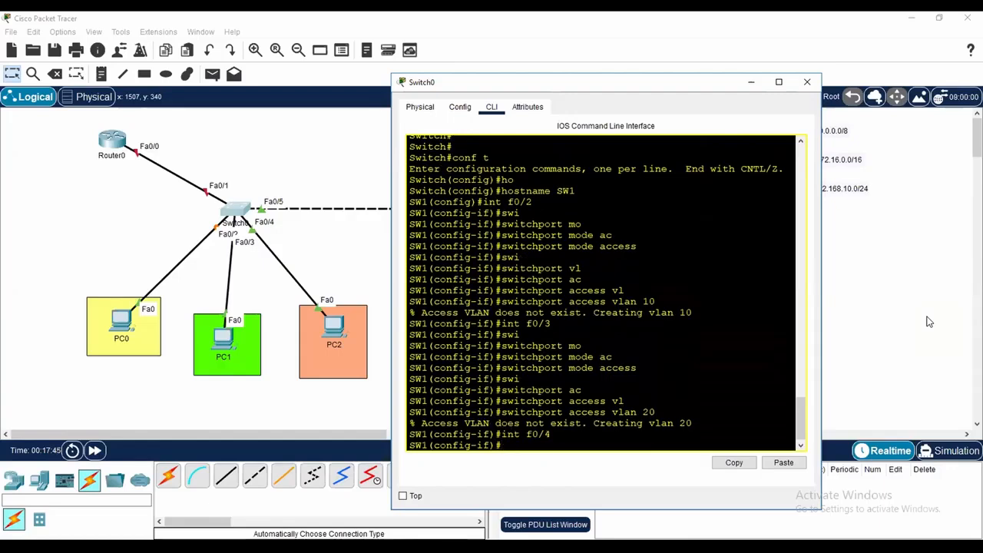
pyautogui.write('swi')
pyautogui.press('Tab')
pyautogui.write('mo')
pyautogui.press('Tab')
pyautogui.write('a')
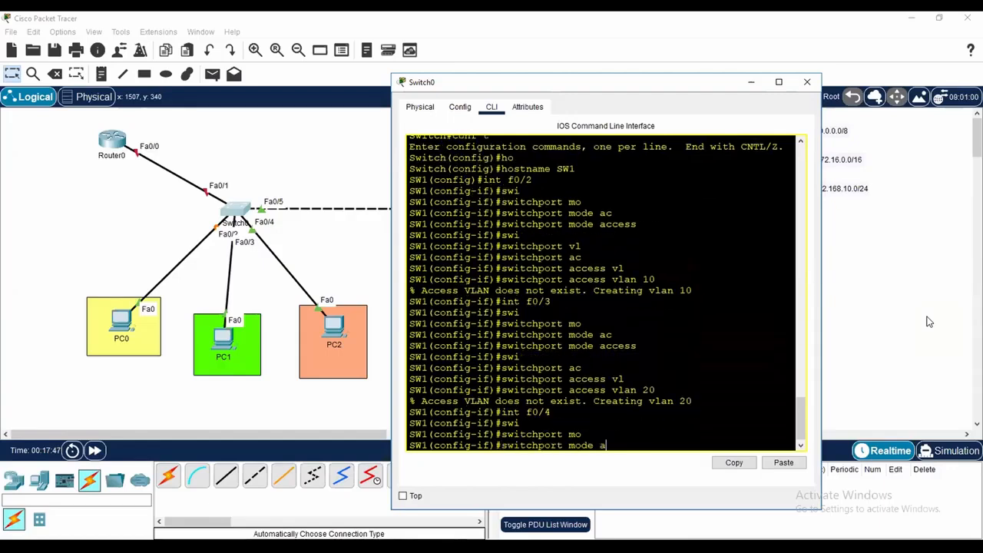
pyautogui.write('c')
pyautogui.press('Tab')
pyautogui.press('Return')
# Step: Assign SW1's interface f0/4 to access VLAN 30
pyautogui.write('switchport a')
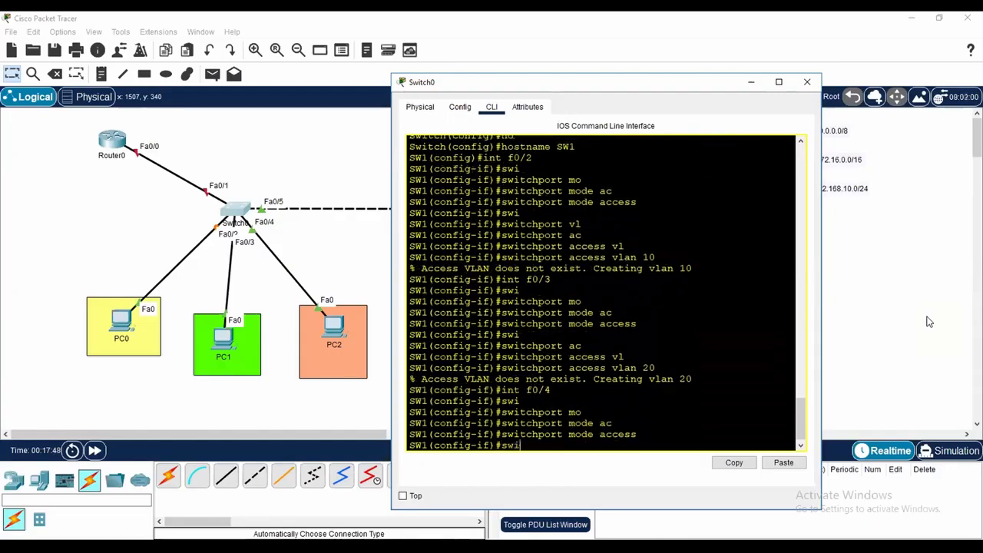
pyautogui.press('Tab')
pyautogui.write('ac')
pyautogui.press('Tab')
pyautogui.write('vl')
pyautogui.press('Tab')
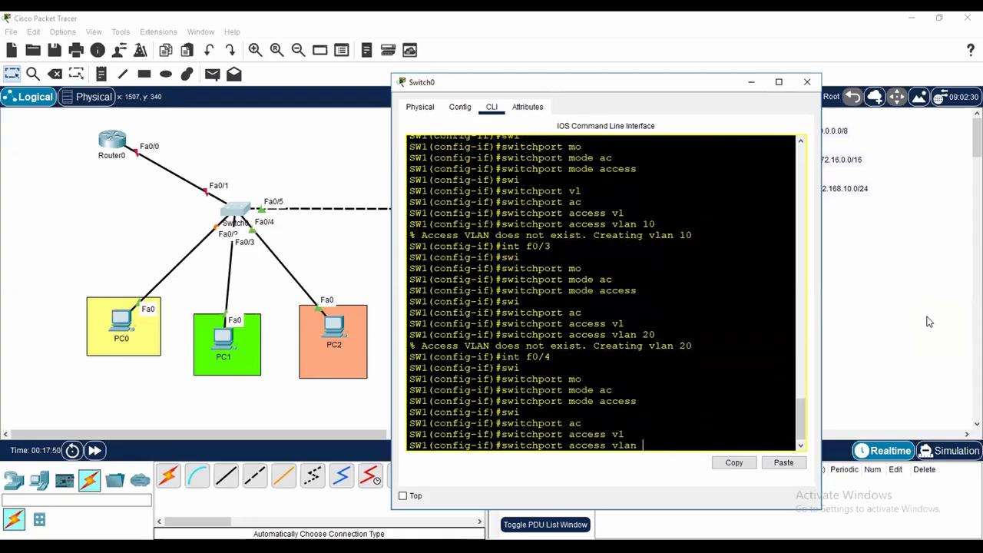
pyautogui.write('30')
pyautogui.press('Return')
# Step: End configuration mode on SW1 and close the switch's window
pyautogui.write('end')
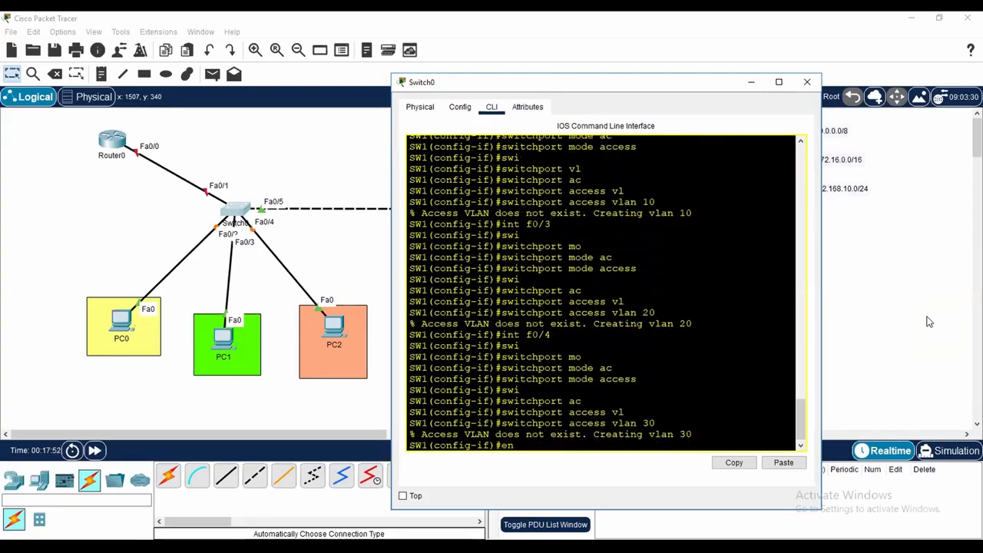
pyautogui.press('Return')
pyautogui.press('Return')
pyautogui.click(808, 81)
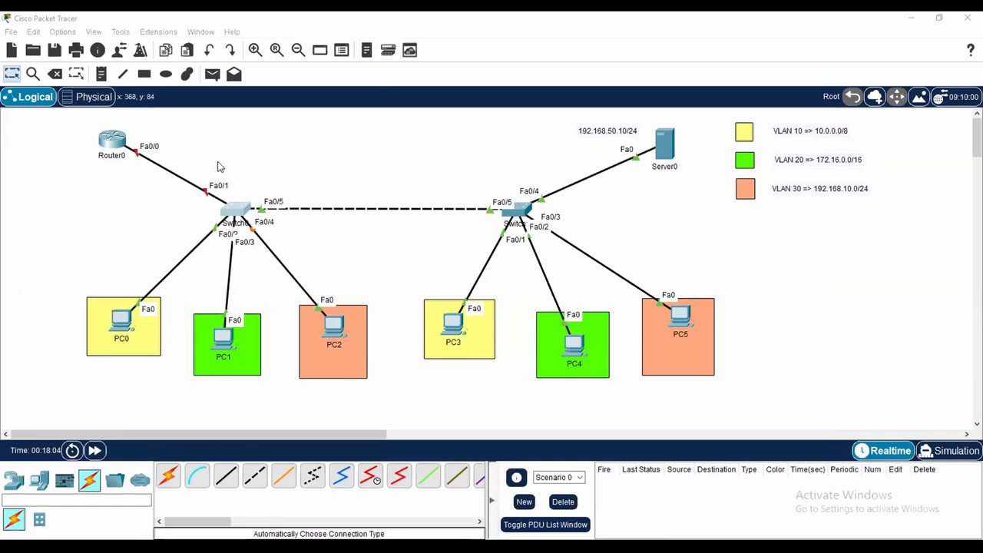
# Step: Reopen Switch0's command line and enter global configuration mode on SW1
pyautogui.click(202, 171)
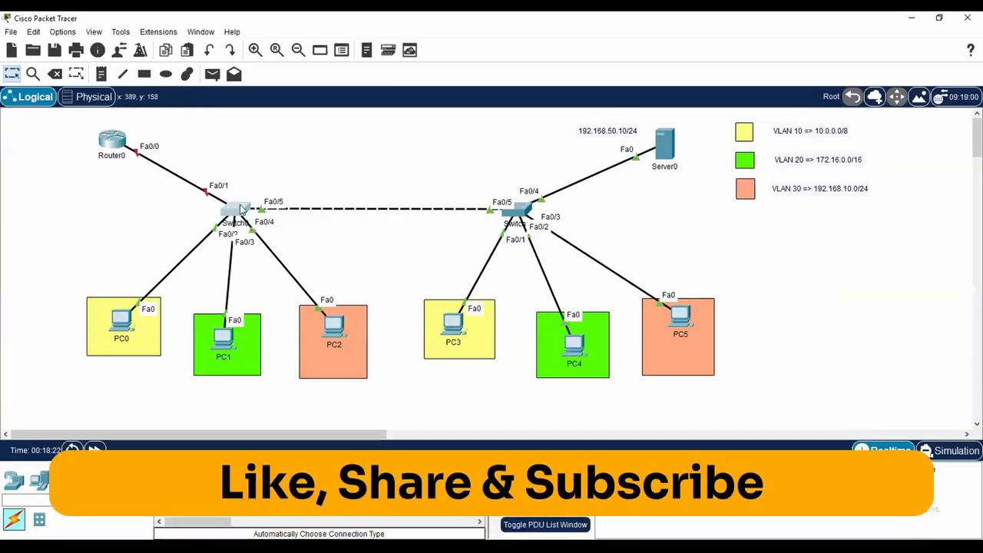
pyautogui.moveTo(517, 94); pyautogui.dragTo(612, 88)
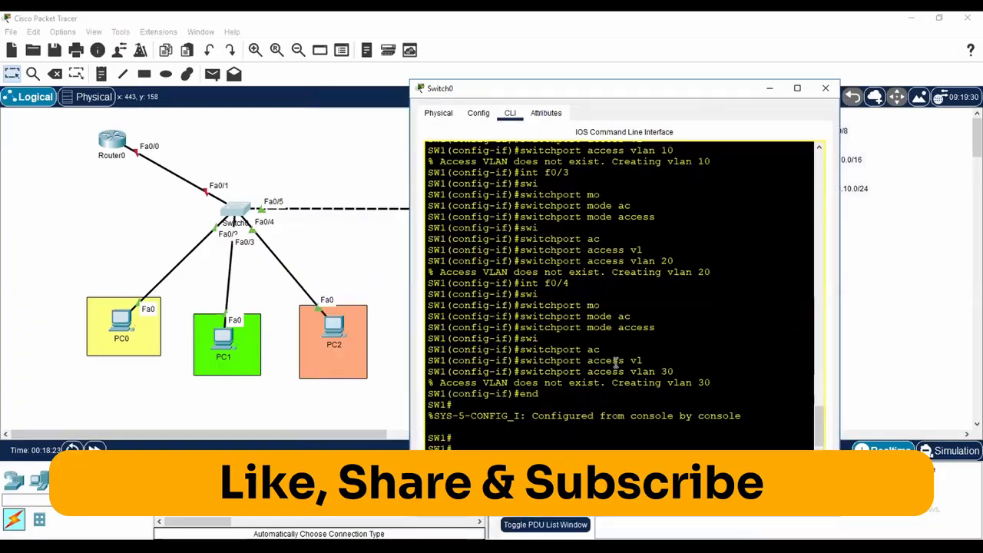
pyautogui.press('Return')
pyautogui.press('Return')
pyautogui.press('Return')
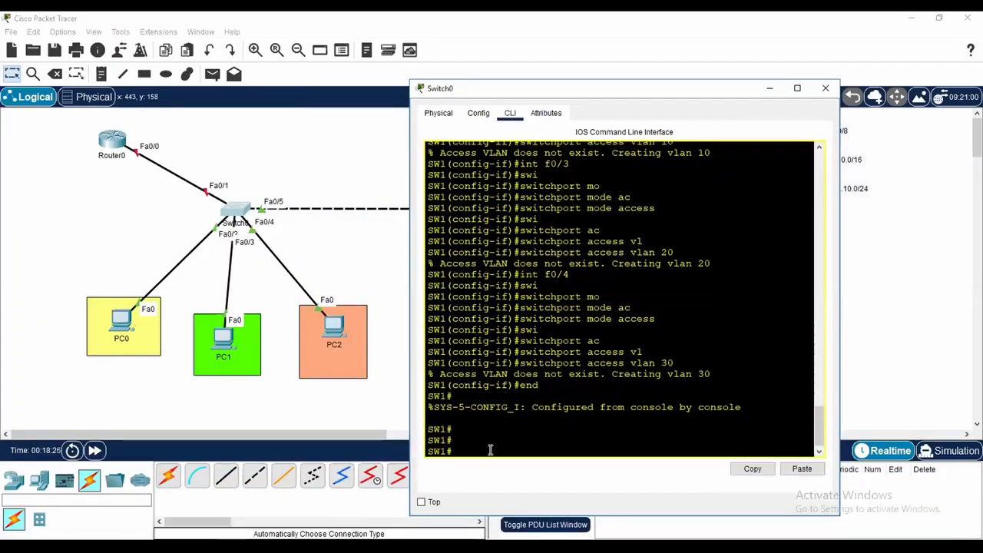
pyautogui.write('conf t')
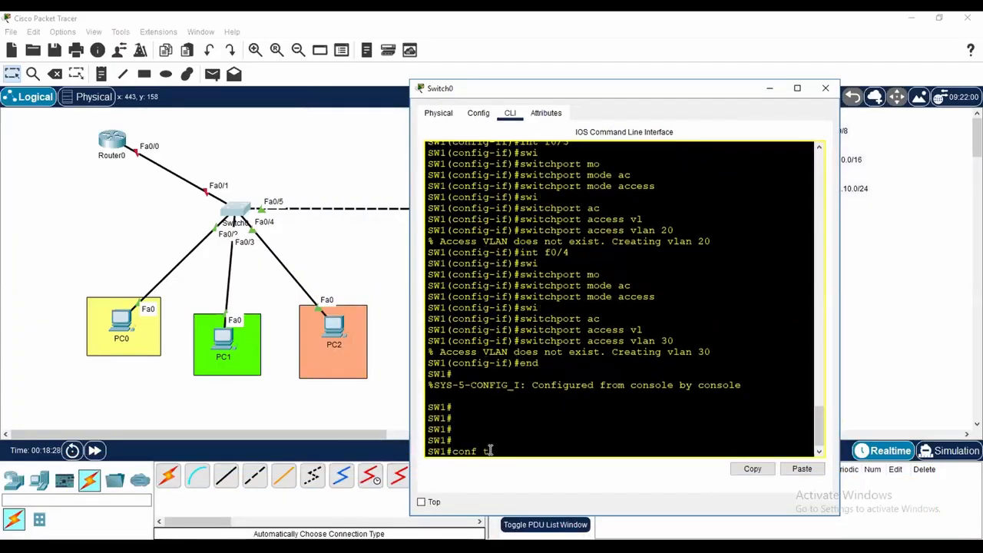
pyautogui.press('Return')
# Step: Set SW1's interface range f0/1, f0/5 to switchport trunk mode
pyautogui.write('int r')
pyautogui.press('Tab')
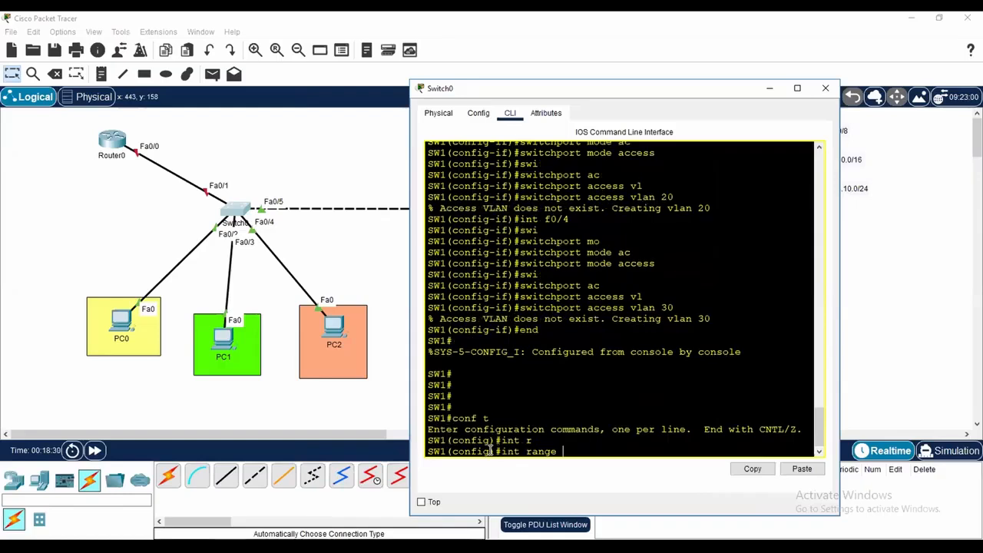
pyautogui.write('f0/1, f0/5')
pyautogui.press('Return')
pyautogui.write('swi')
pyautogui.press('Tab')
pyautogui.write('mo')
pyautogui.press('Tab')
pyautogui.write('tr')
pyautogui.press('Tab')
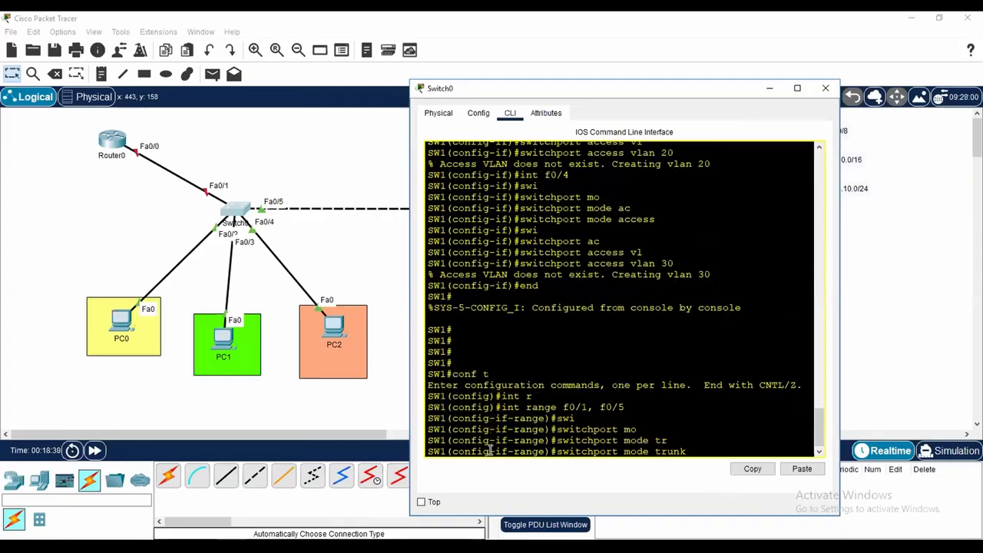
pyautogui.press('Return')
# Step: Return SW1 to the privileged prompt and close its window after the trunk configuration
pyautogui.write('end')
pyautogui.press('Return')
pyautogui.press('Return')
pyautogui.press('Return')
pyautogui.press('Return')
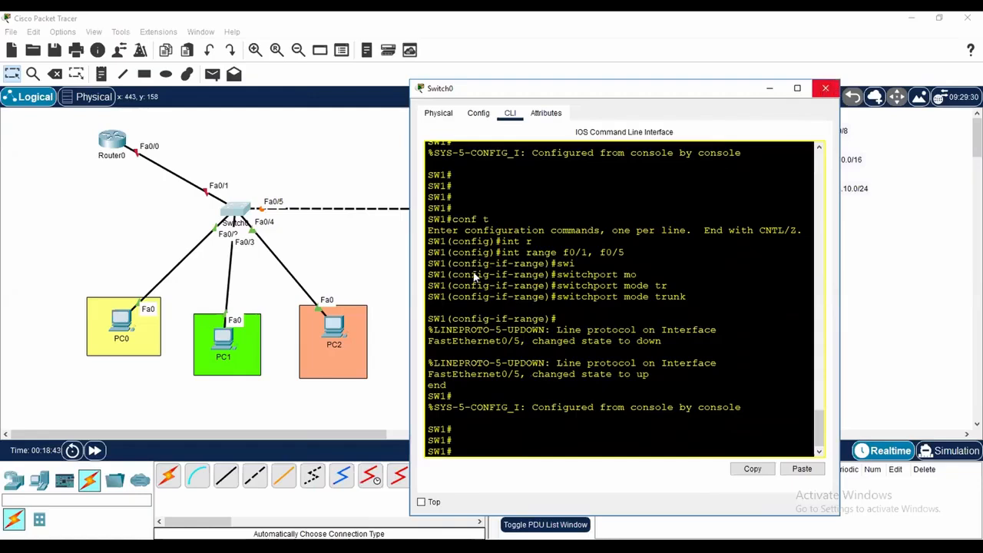
pyautogui.click(826, 89)
# Step: Open Switch1's command line and enter global configuration mode on SW2
pyautogui.click(509, 211)
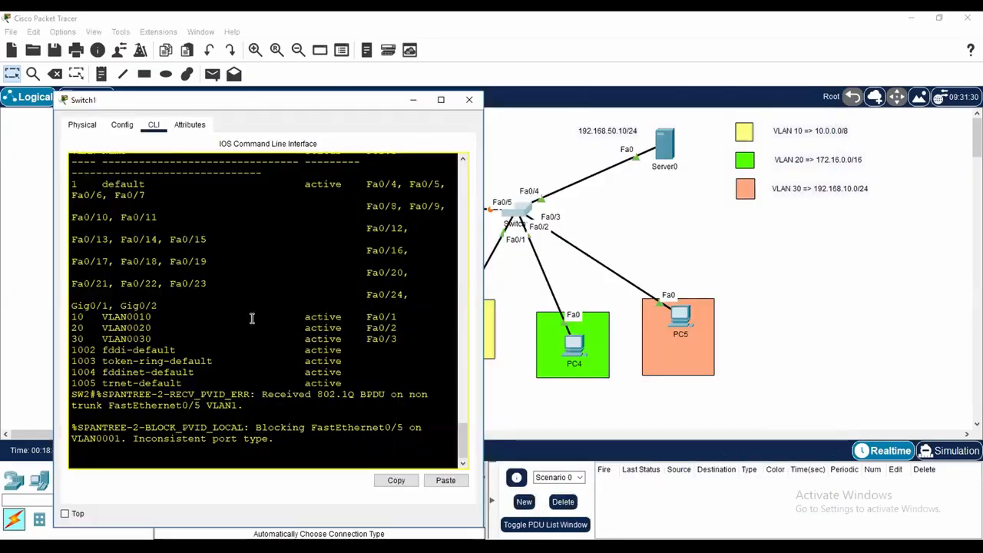
pyautogui.press('Return')
pyautogui.press('Return')
pyautogui.press('Return')
pyautogui.press('Return')
pyautogui.write('conf t')
pyautogui.press('Return')
# Step: Select the interface range f0/4-5 on SW2 and start its switchport mode command
pyautogui.write('int')
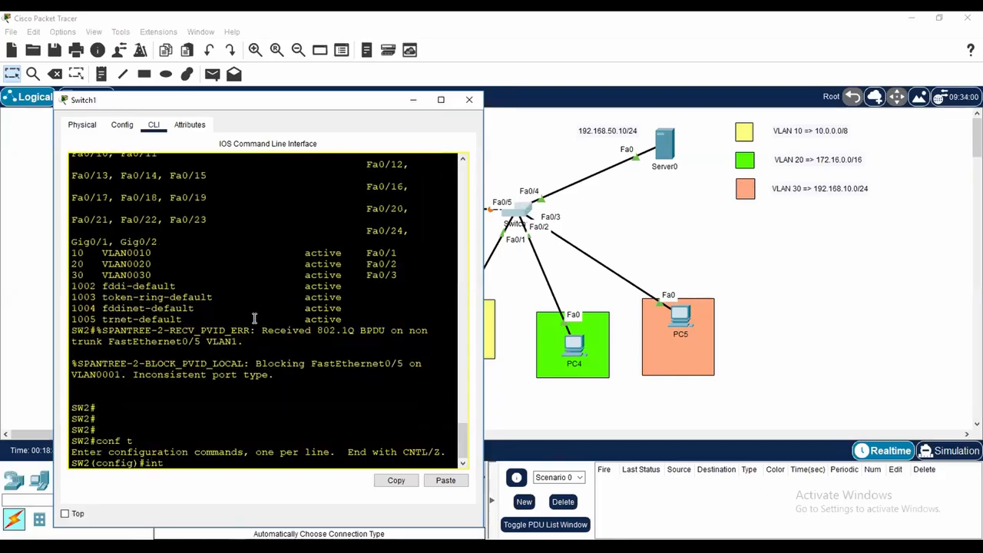
pyautogui.write(' r')
pyautogui.press('Tab')
pyautogui.write('f0/4-5')
pyautogui.press('Return')
pyautogui.write('swi')
pyautogui.press('Tab')
pyautogui.write('mo')
pyautogui.press('Tab')
pyautogui.write('ac')
pyautogui.press('Tab')
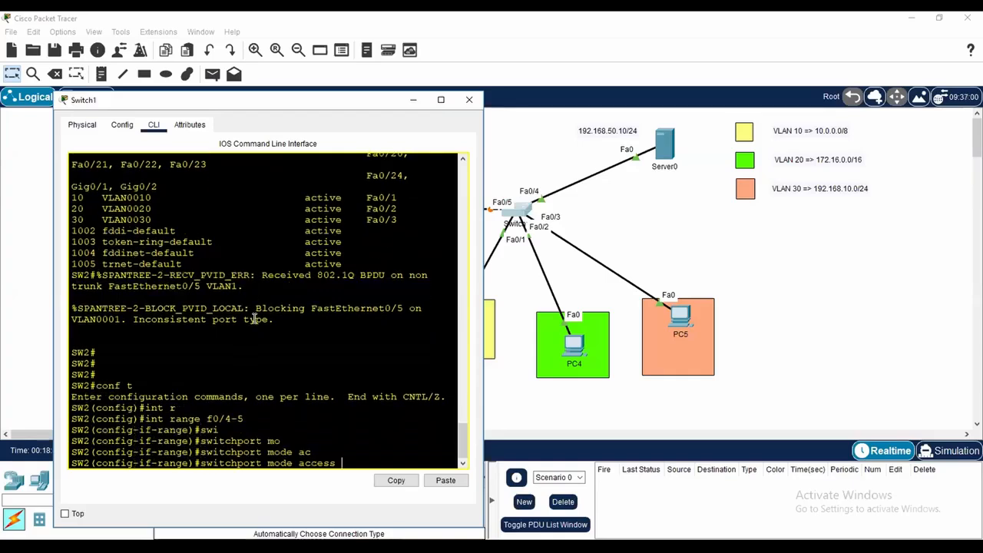
pyautogui.press('BackSpace')
pyautogui.press('BackSpace')
pyautogui.press('BackSpace')
pyautogui.press('BackSpace')
pyautogui.press('BackSpace')
pyautogui.press('BackSpace')
# Step: Set SW2's interface range f0/4-5 to trunk mode and close the switch's window
pyautogui.write('tr')
pyautogui.press('Tab')
pyautogui.press('Return')
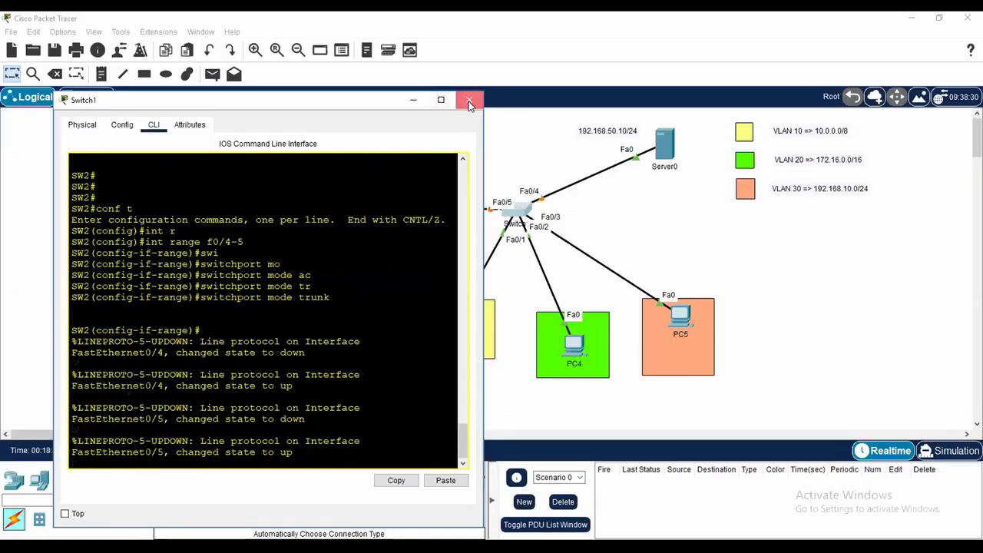
pyautogui.click(469, 99)
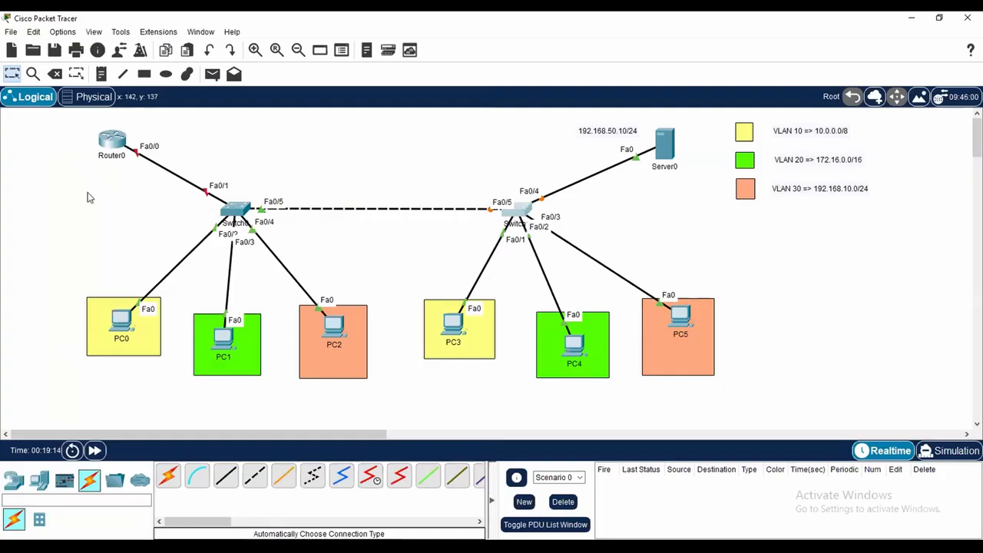
# Step: Open Router0's command line and decline the initial configuration dialog
pyautogui.click(113, 140)
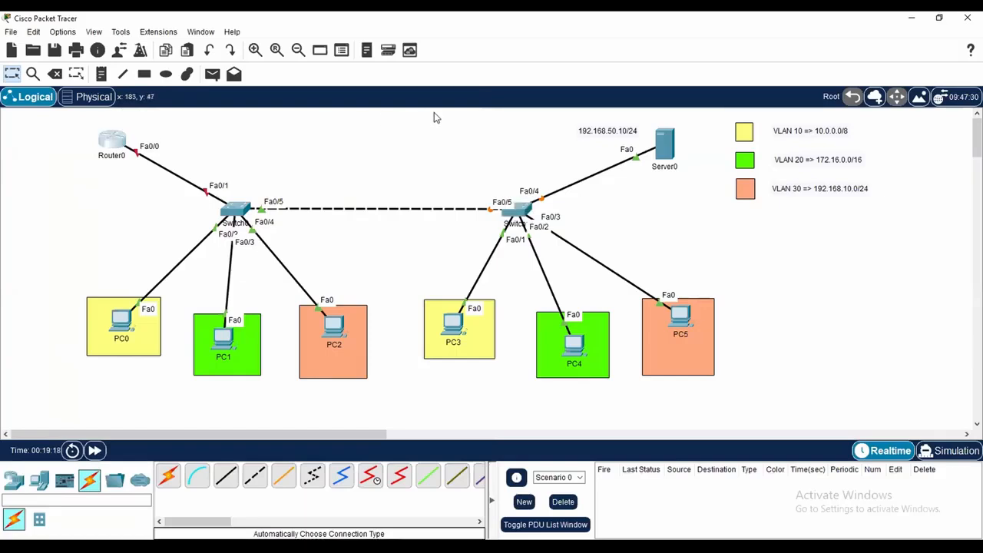
pyautogui.moveTo(455, 103); pyautogui.dragTo(462, 69)
pyautogui.click(423, 89)
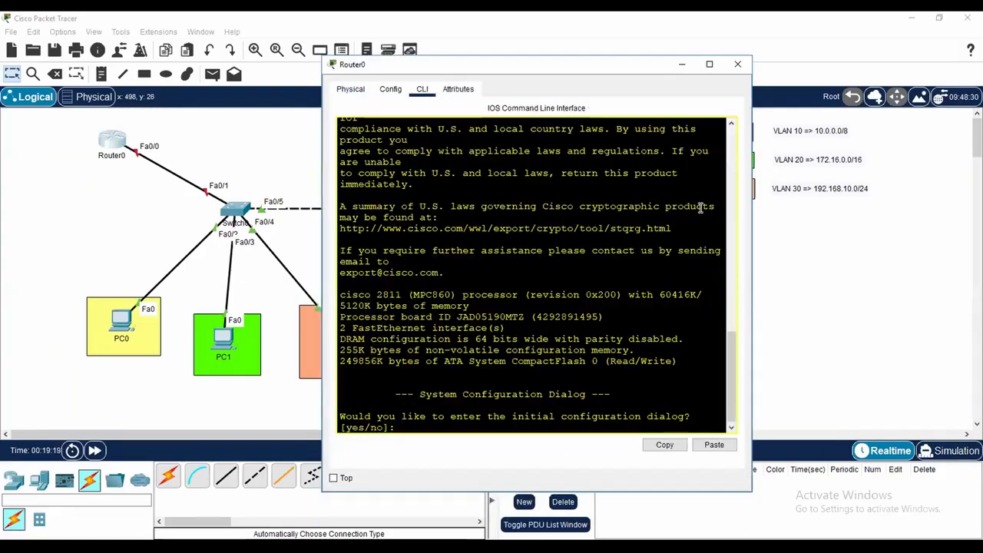
pyautogui.write('n')
pyautogui.press('Return')
pyautogui.press('Return')
pyautogui.press('Return')
# Step: Enable privileged mode on Router0 and enter global configuration mode
pyautogui.write('en')
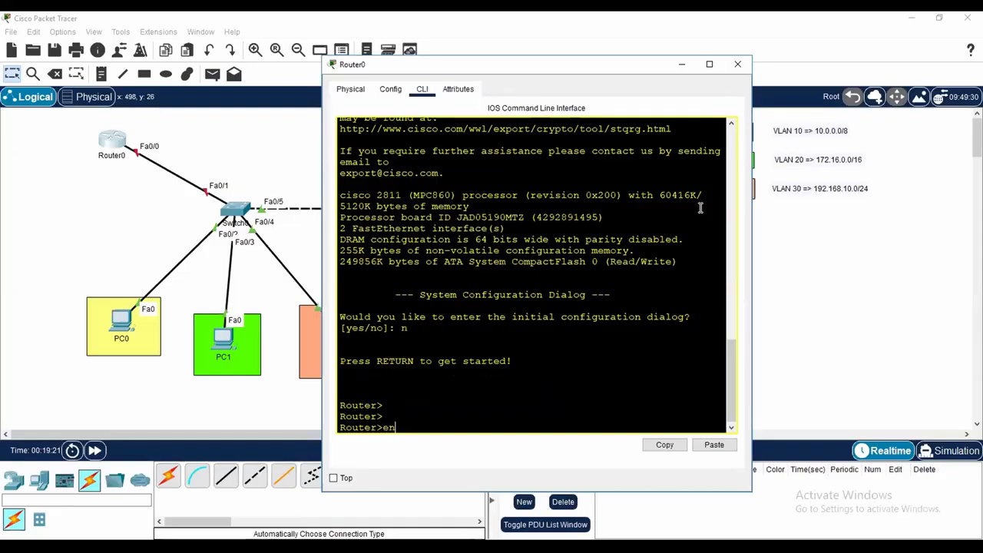
pyautogui.press('Return')
pyautogui.press('Return')
pyautogui.press('Return')
pyautogui.press('Return')
pyautogui.write('conf t')
pyautogui.press('Return')
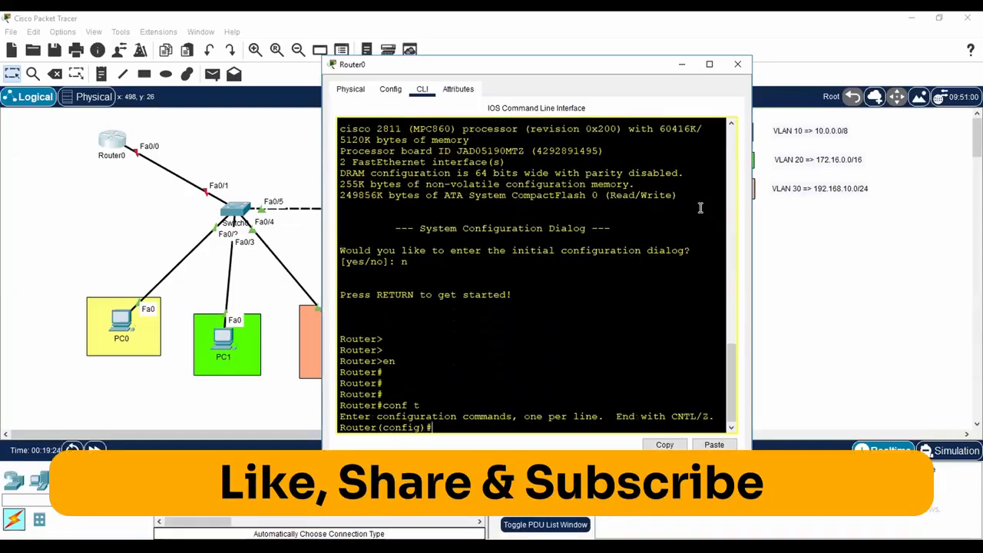
# Step: Set the router's hostname to R1
pyautogui.write('ho')
pyautogui.press('Tab')
pyautogui.write('R1')
pyautogui.press('Return')
pyautogui.press('Return')
pyautogui.press('Return')
pyautogui.press('Return')
pyautogui.press('Return')
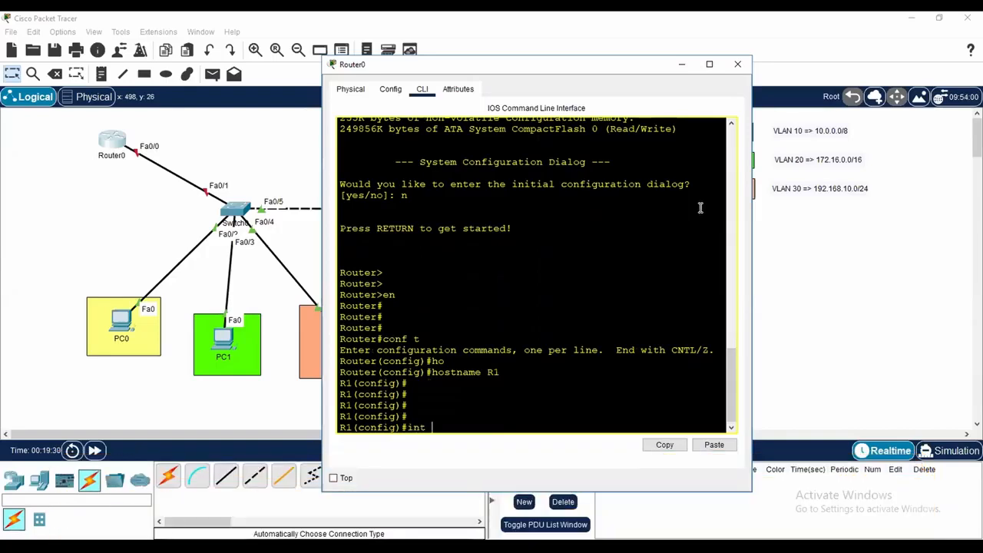
# Step: Bring up R1's interface f0/0 with no shutdown and return to global configuration mode
pyautogui.write('int f0/0')
pyautogui.press('Return')
pyautogui.write('no sh')
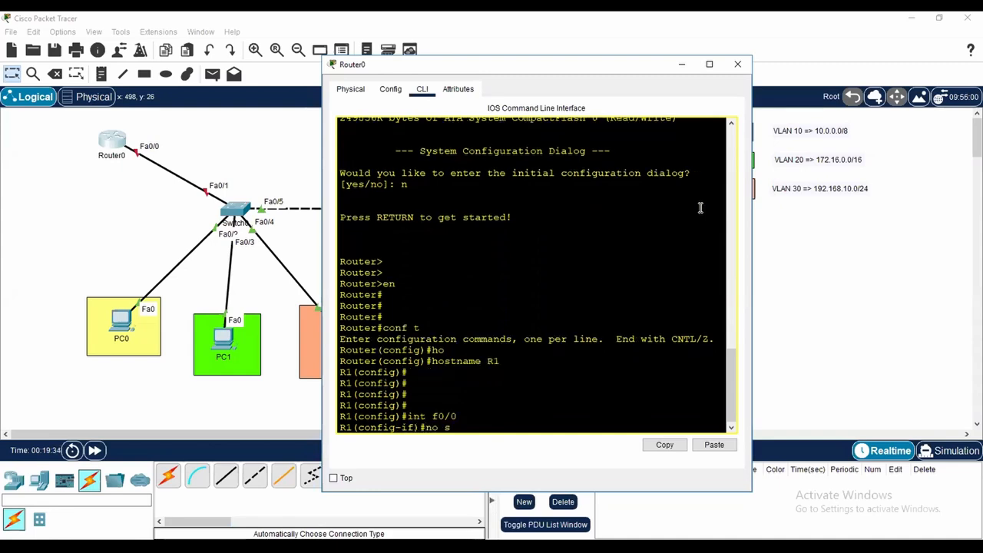
pyautogui.press('Tab')
pyautogui.press('Return')
pyautogui.press('Return')
pyautogui.press('Return')
pyautogui.press('Return')
pyautogui.press('Return')
pyautogui.write('ex')
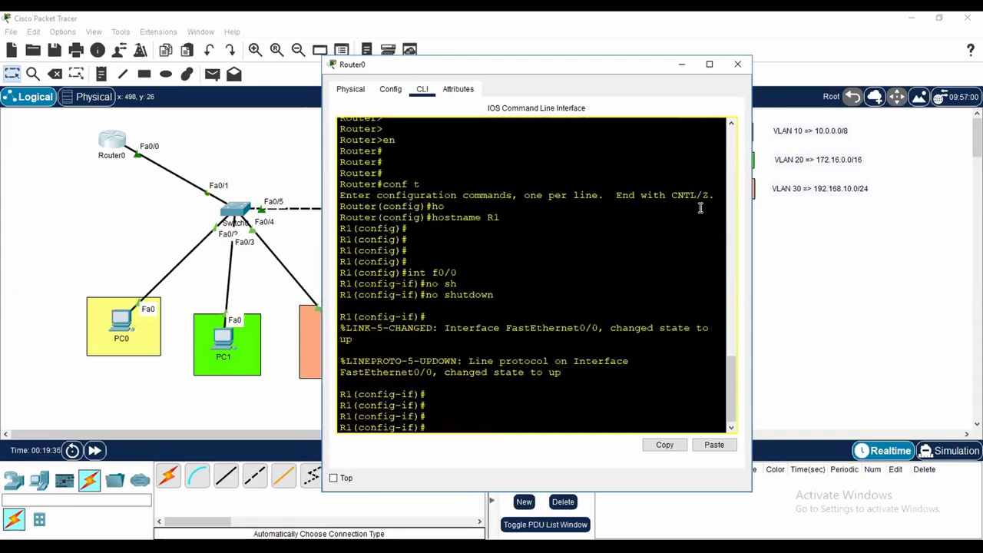
pyautogui.write('it')
pyautogui.press('Return')
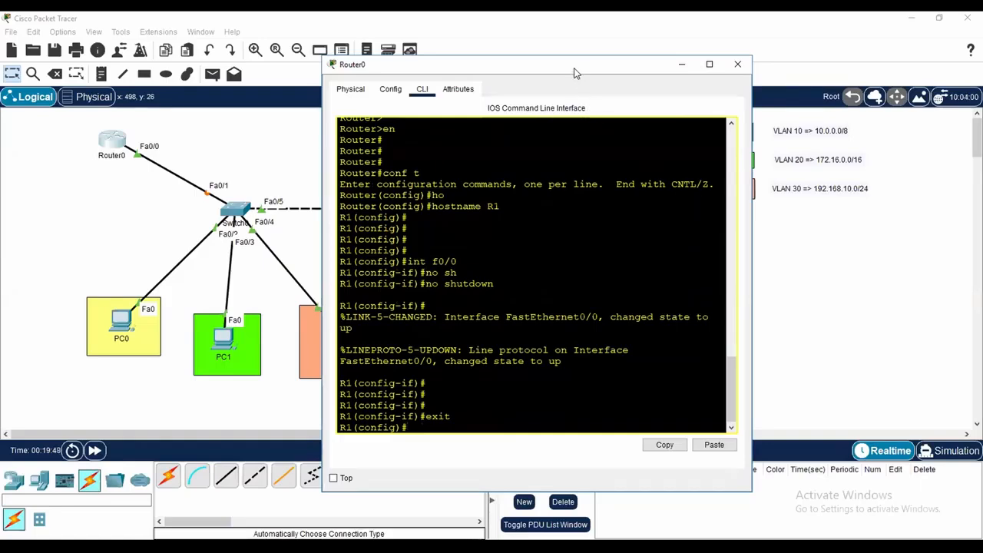
# Step: Close the router's window, cable Router0 to the switch serving PC3, PC4 and PC5 with an automatic connection, and reposition the router
pyautogui.moveTo(572, 74); pyautogui.dragTo(532, 309)
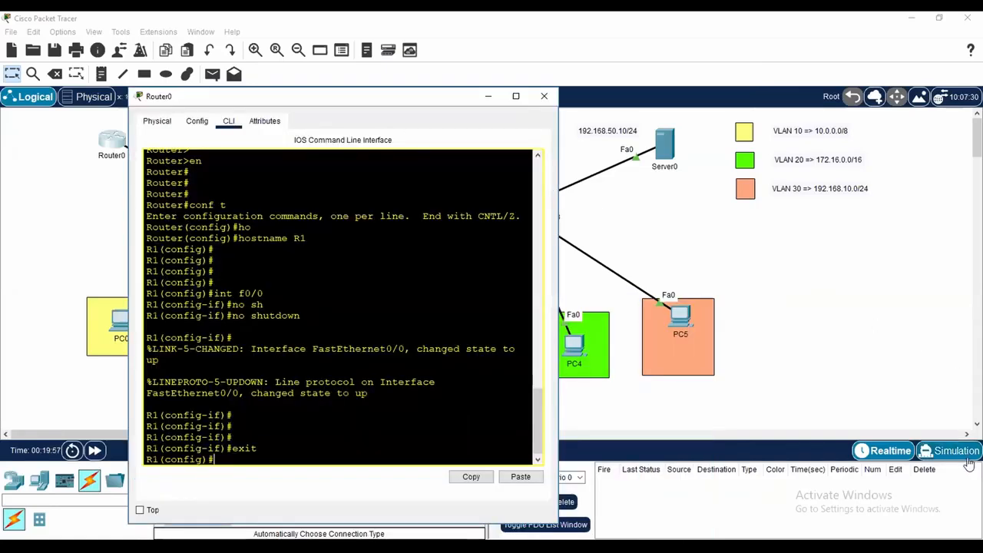
pyautogui.write('int f0/0')
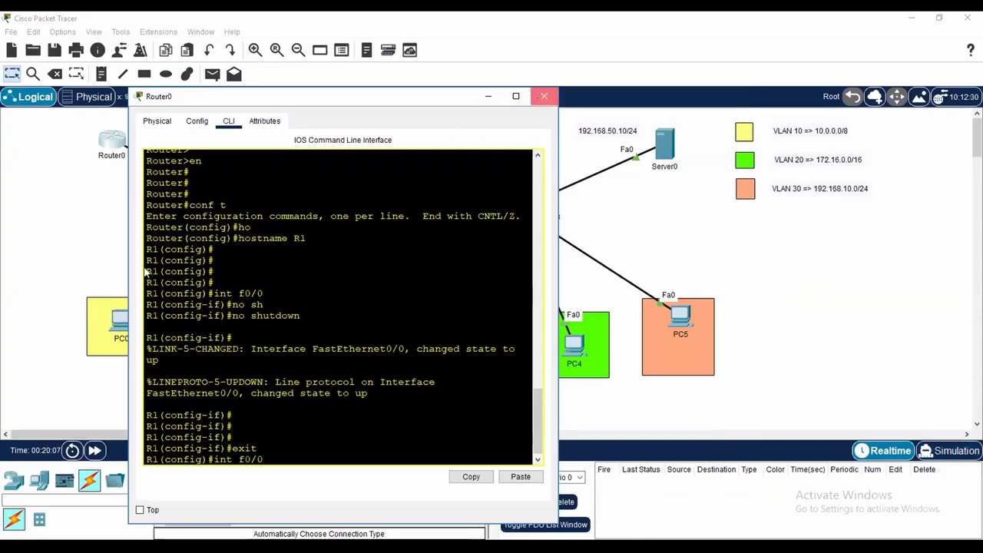
pyautogui.click(544, 96)
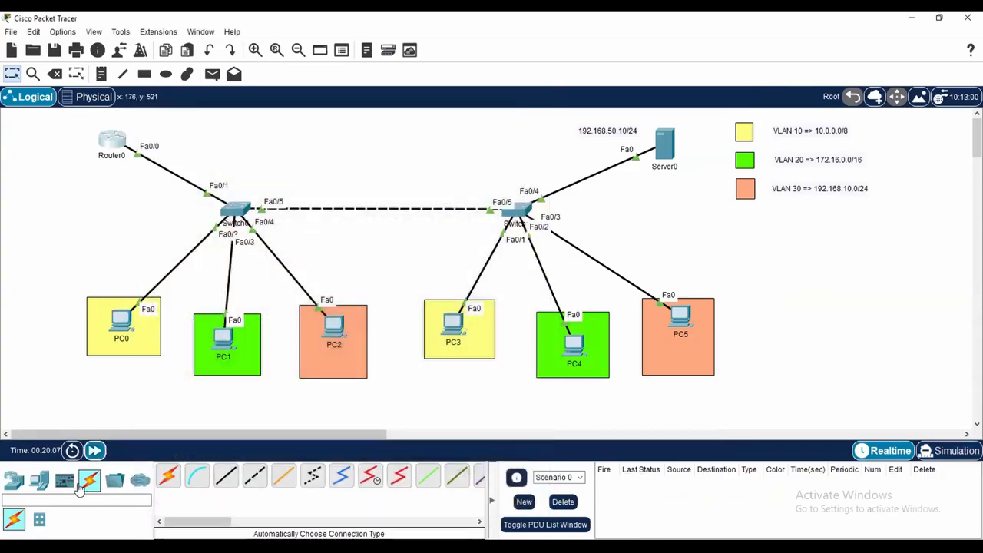
pyautogui.click(168, 478)
pyautogui.click(129, 146)
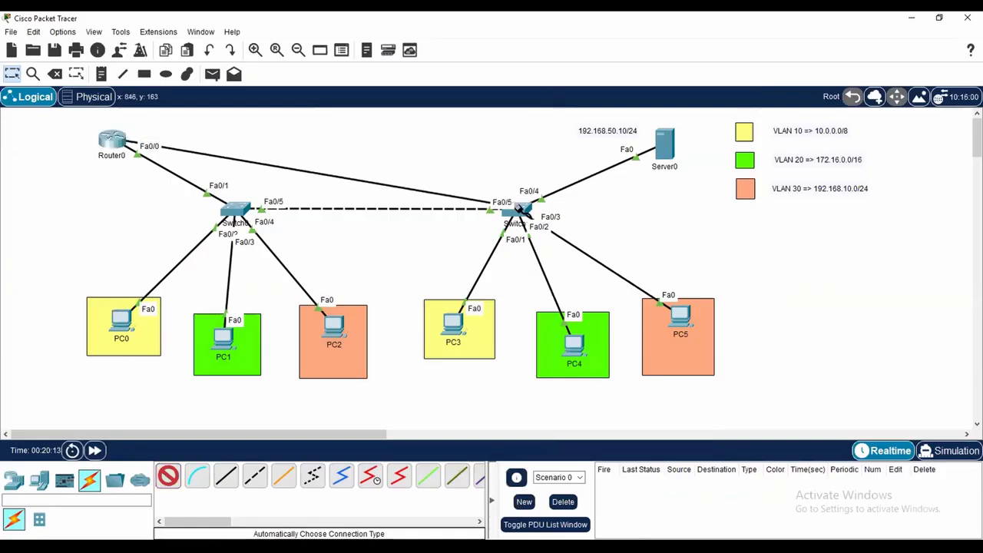
pyautogui.click(520, 208)
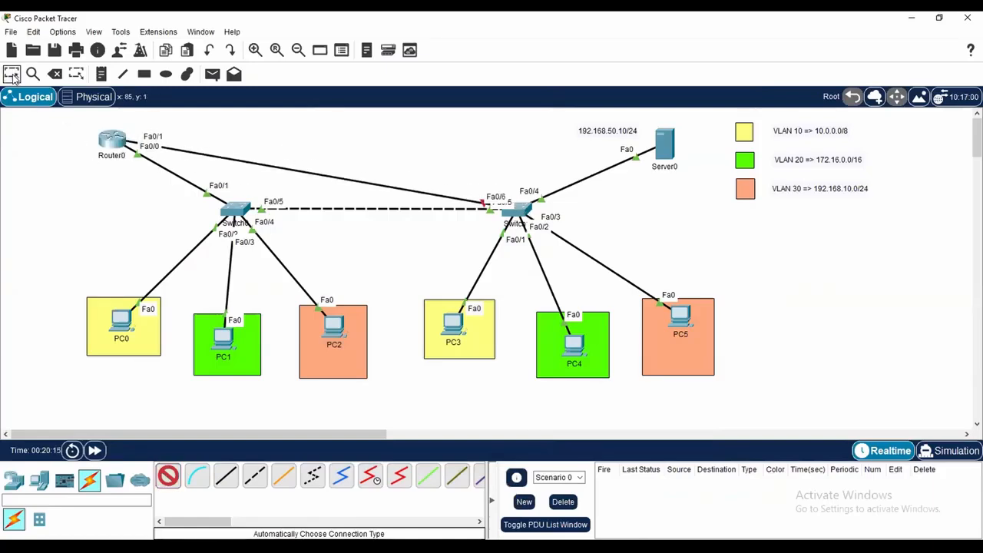
pyautogui.press('Escape')
pyautogui.moveTo(109, 144); pyautogui.dragTo(168, 128)
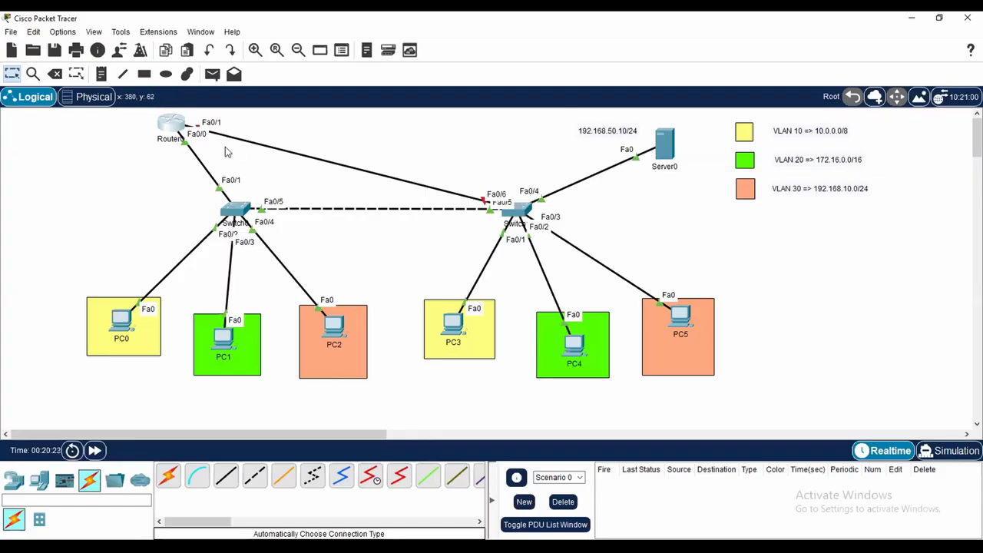
pyautogui.moveTo(170, 131); pyautogui.dragTo(173, 137)
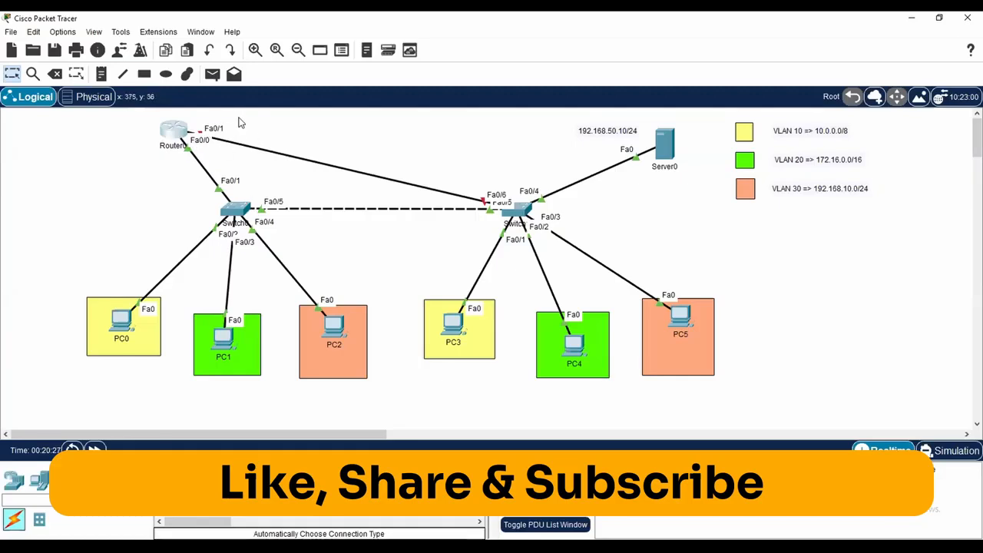
# Step: Place a text note reading 192.168.50.1/24 beside Router0's Fa0/1 label
pyautogui.click(100, 74)
pyautogui.click(236, 128)
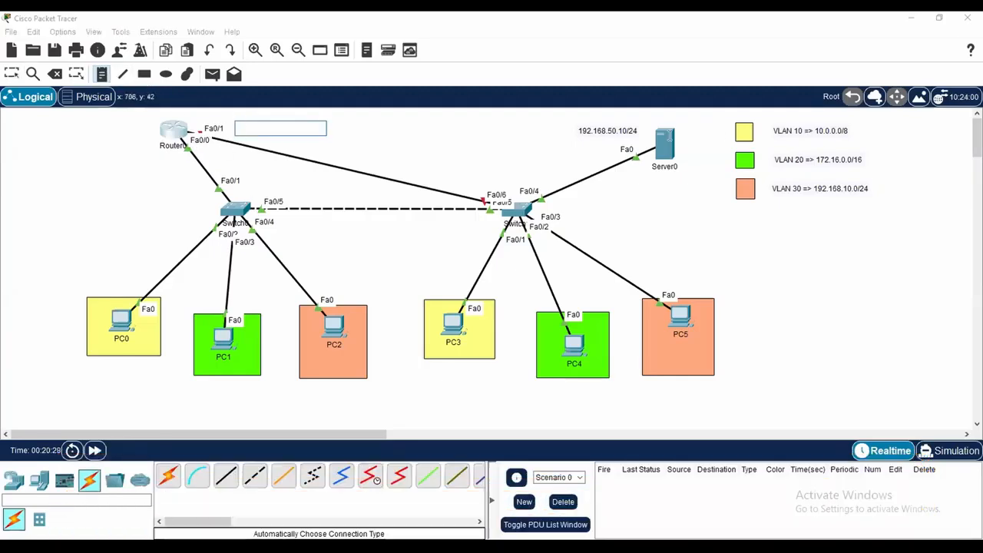
pyautogui.write('192.168.')
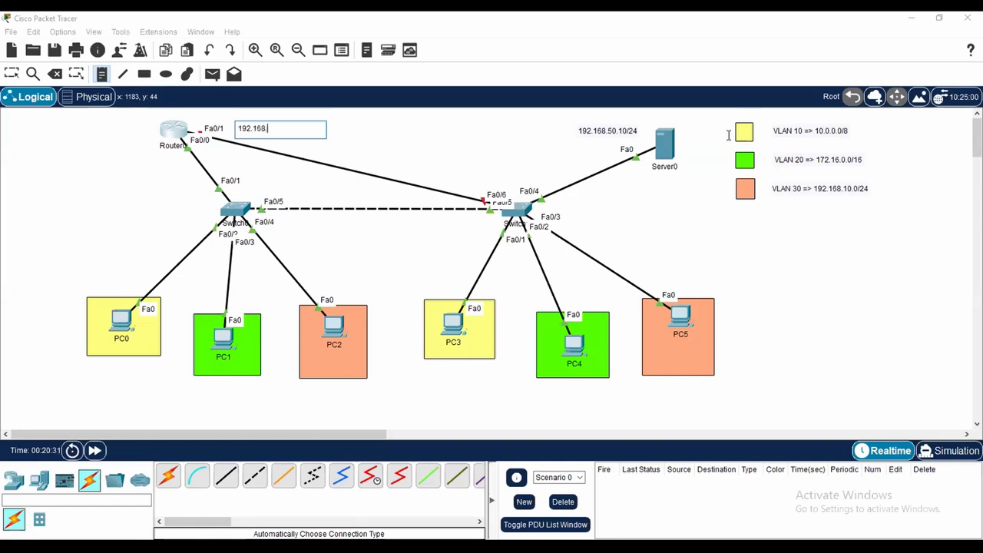
pyautogui.write('50.1/24')
pyautogui.click(11, 74)
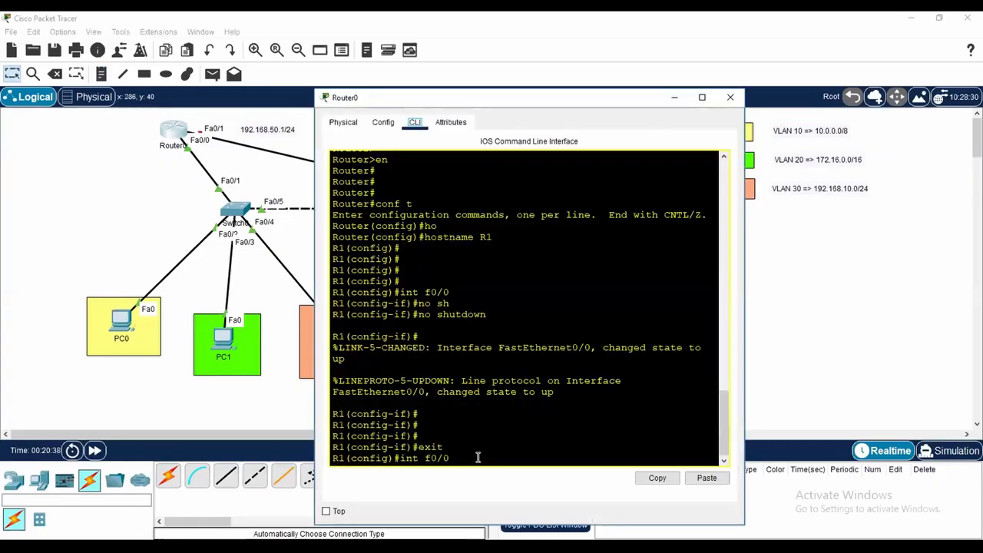
# Step: In the router's command line, assign interface f0/1 the IP address 192.168.50.1 with mask 255.255.255.0
pyautogui.press('Return')
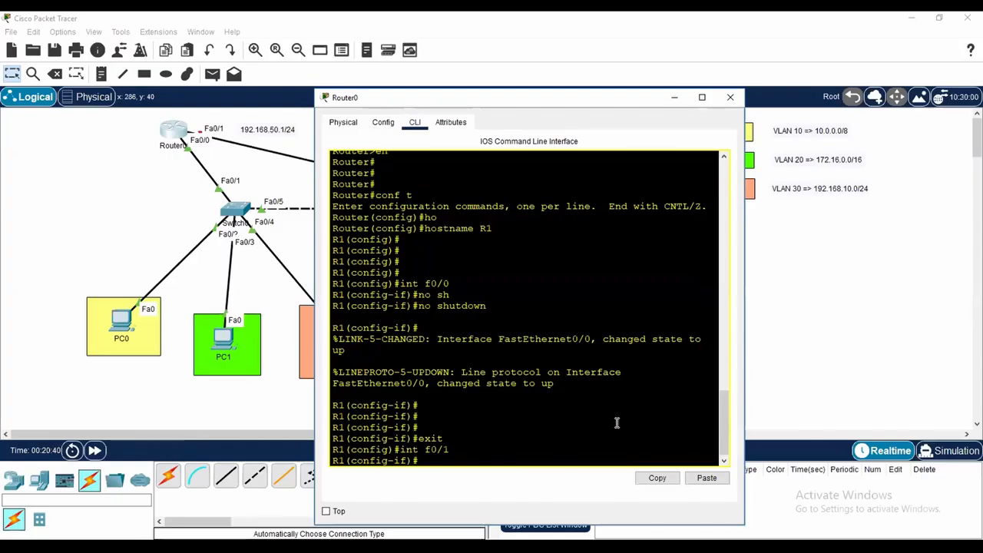
pyautogui.write('ip add')
pyautogui.press('Tab')
pyautogui.write('192.168.50.1')
pyautogui.write('2')
pyautogui.write(' 255.2')
pyautogui.write('55.255.255.0')
pyautogui.press('Return')
# Step: Bring up interface f0/1 with no shutdown and exit to global configuration mode
pyautogui.write('no sh')
pyautogui.press('Tab')
pyautogui.press('Return')
pyautogui.press('Return')
pyautogui.press('Return')
pyautogui.press('Return')
pyautogui.write('exi')
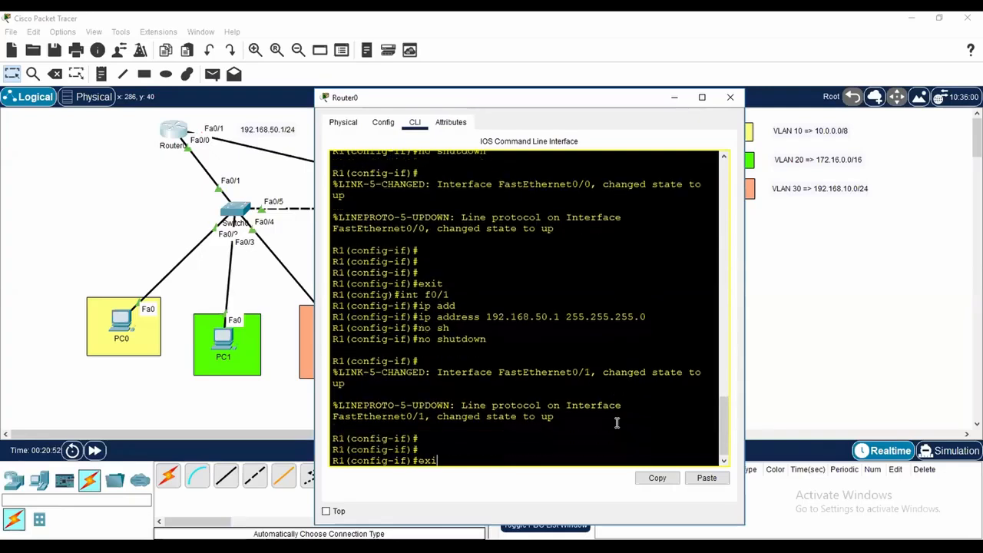
pyautogui.write('t')
pyautogui.press('Return')
pyautogui.press('Return')
pyautogui.press('Return')
pyautogui.press('Return')
pyautogui.press('Return')
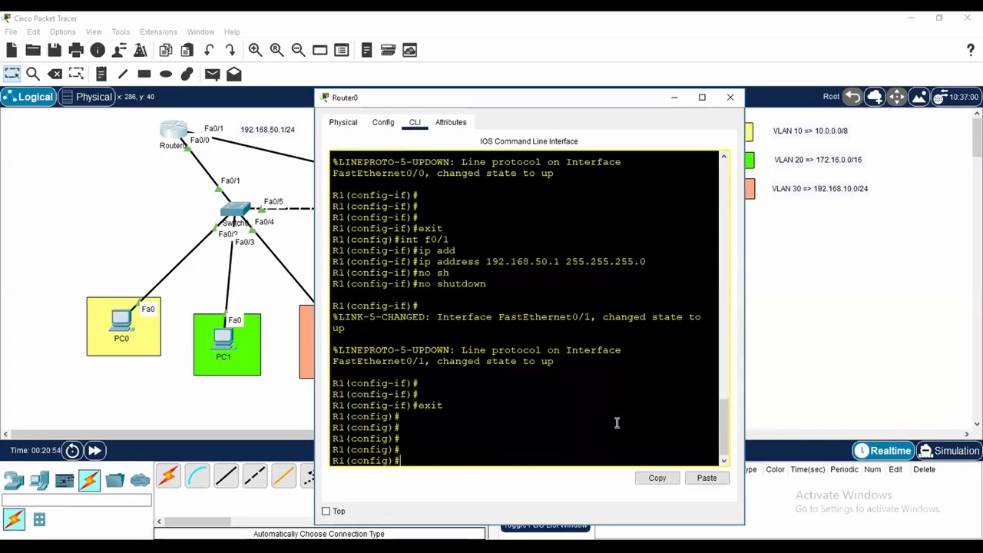
# Step: Create subinterface f0/0.10 on R1 and exit to global configuration mode
pyautogui.write('int f0/0.10')
pyautogui.press('Return')
pyautogui.press('Return')
pyautogui.press('Return')
pyautogui.press('Return')
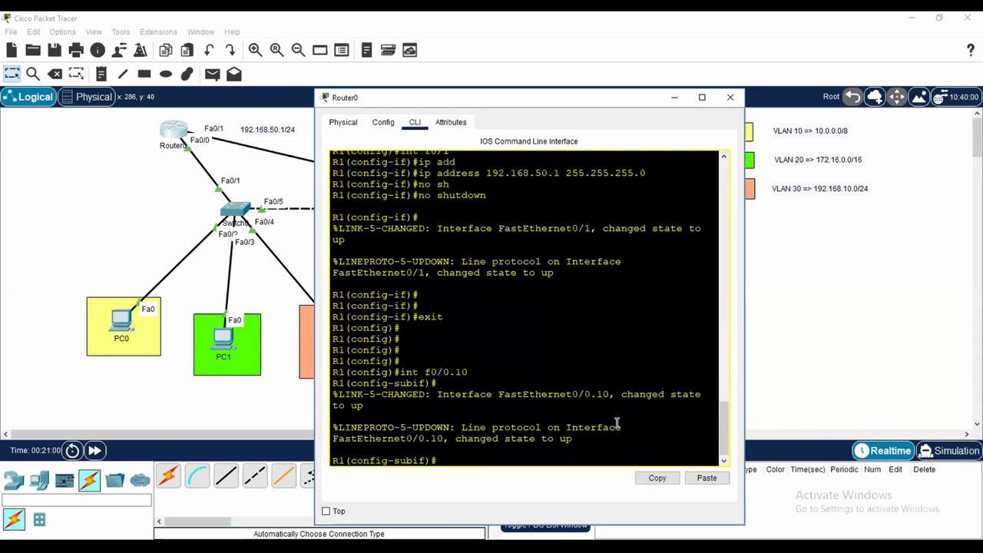
pyautogui.write('exit')
pyautogui.press('Return')
pyautogui.press('Return')
pyautogui.press('Return')
pyautogui.press('Return')
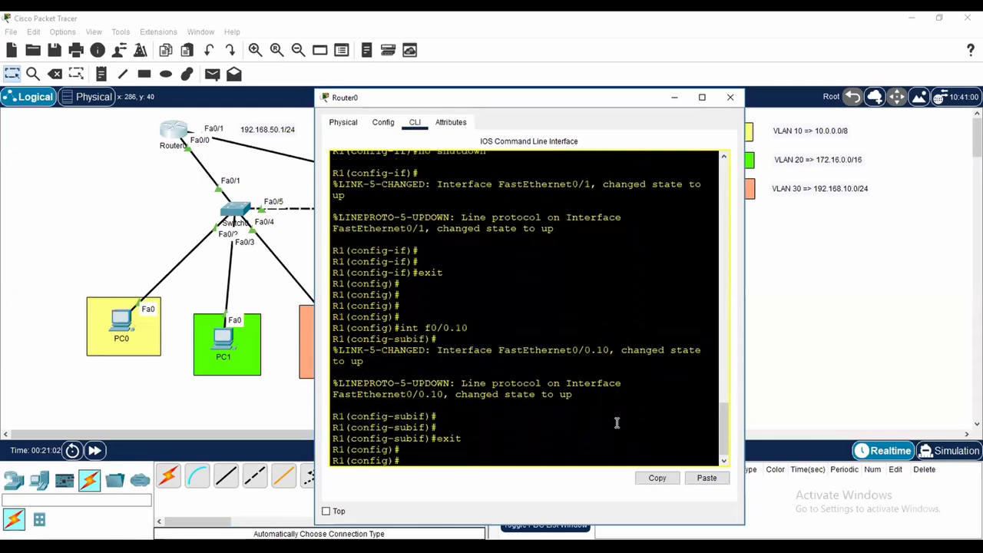
# Step: Create subinterface f0/0.20 on R1 and exit to global configuration mode
pyautogui.write('int f0/0.20')
pyautogui.press('Return')
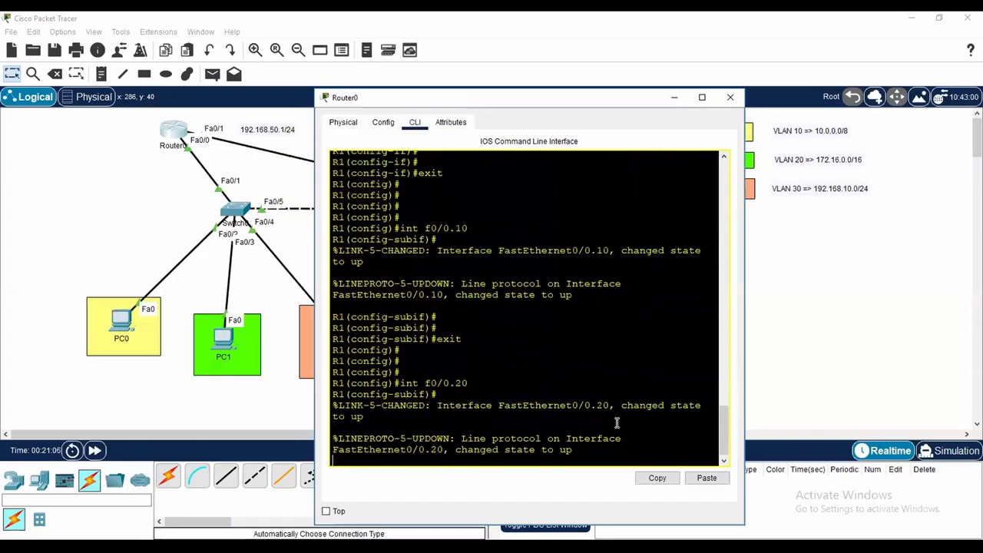
pyautogui.press('Return')
pyautogui.press('Return')
pyautogui.press('Return')
pyautogui.press('Return')
pyautogui.write('exit')
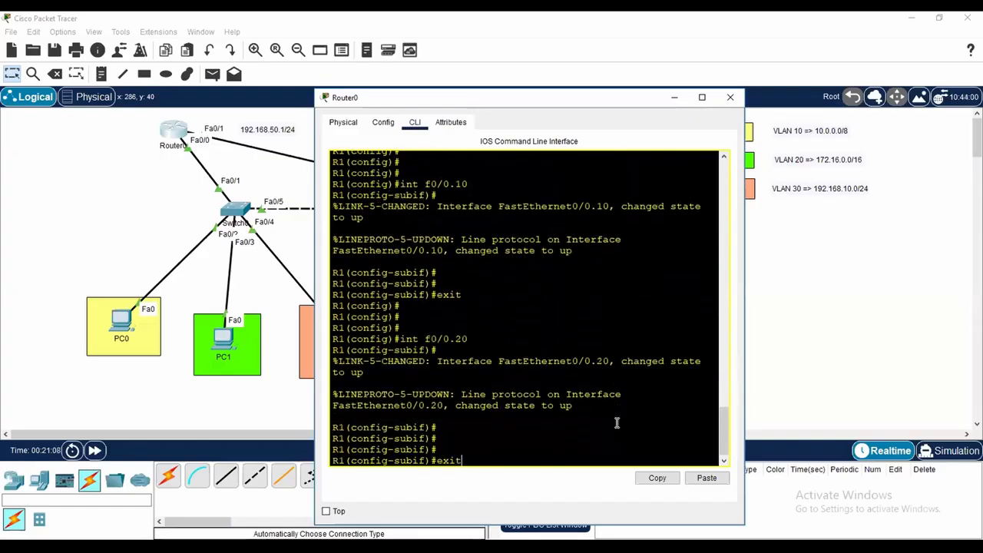
pyautogui.press('Return')
pyautogui.press('Return')
pyautogui.press('Return')
# Step: Create subinterface f0/0.30 on R1 and end the configuration session
pyautogui.write('int ')
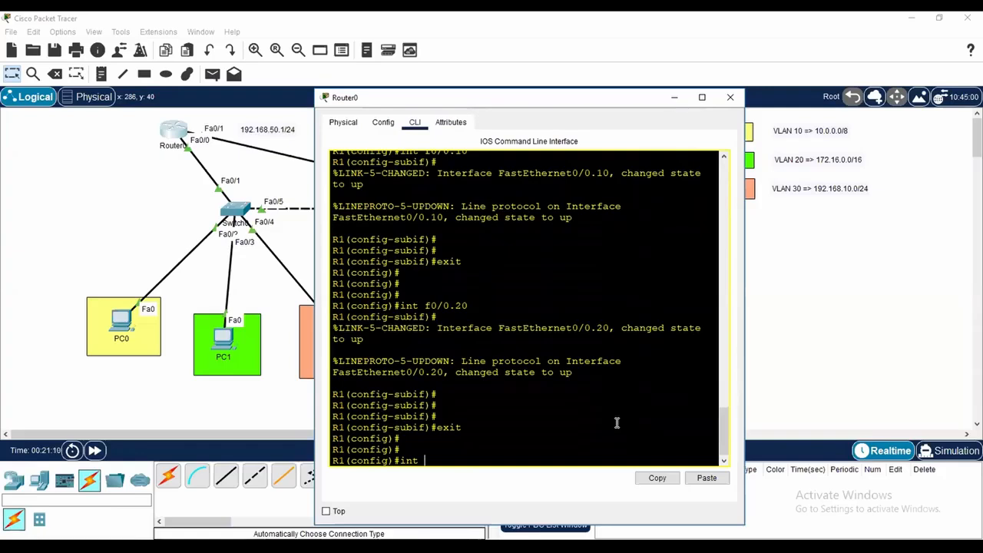
pyautogui.write('f0/0.30')
pyautogui.press('Return')
pyautogui.press('Return')
pyautogui.press('Return')
pyautogui.write('end')
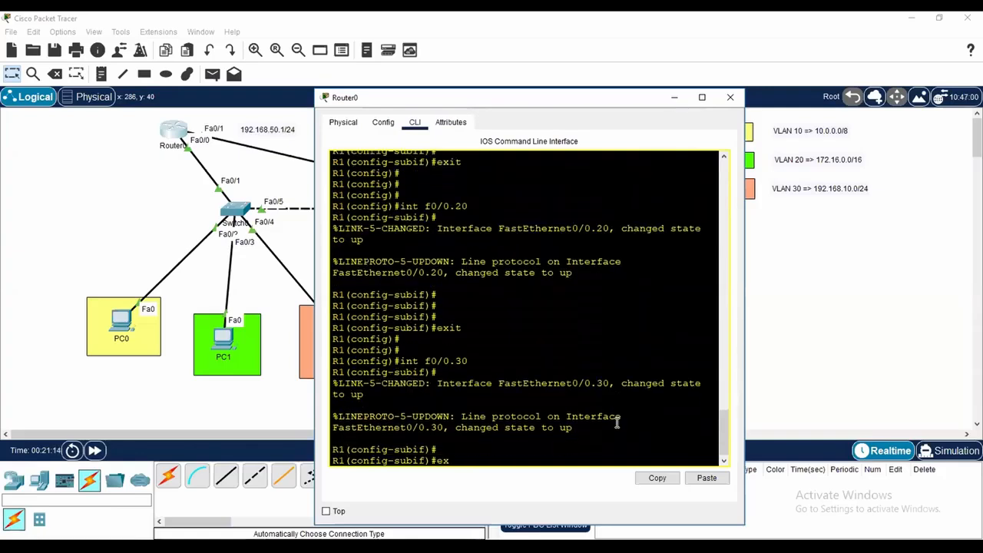
pyautogui.press('Return')
pyautogui.press('Return')
pyautogui.press('Return')
pyautogui.press('Return')
pyautogui.press('Return')
# Step: Show R1's IP interface summary and examine the entries for the three f0/0 subinterfaces
pyautogui.write('sh')
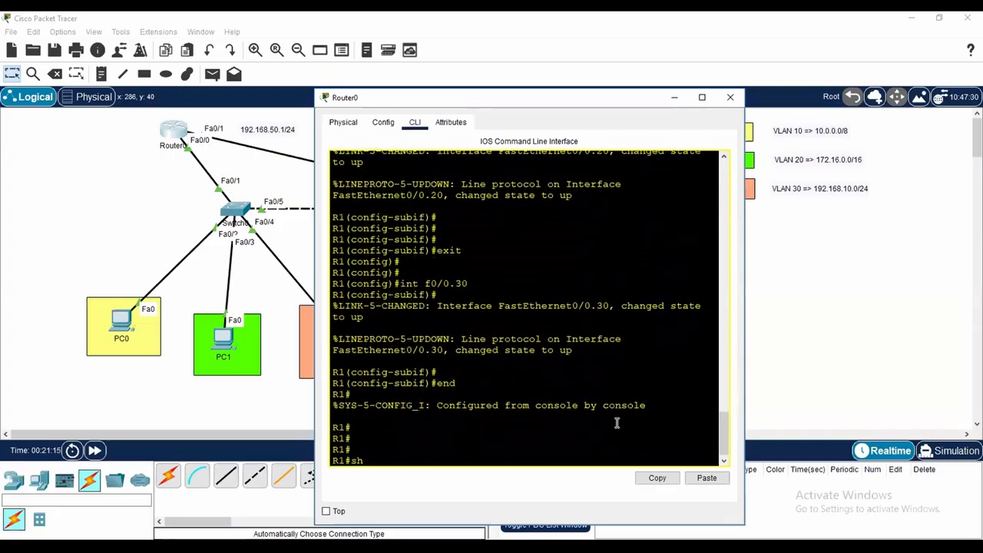
pyautogui.write('ow ip it br')
pyautogui.press('Return')
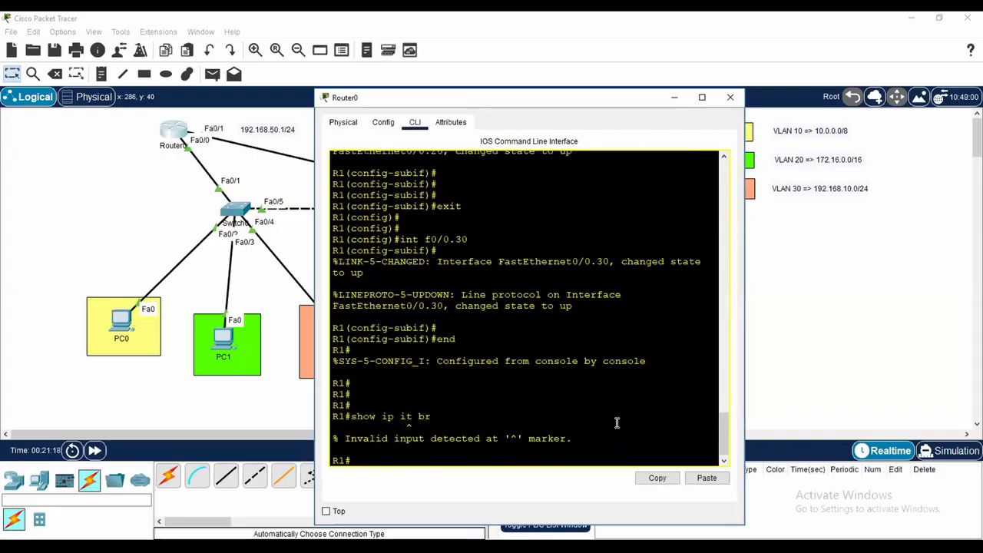
pyautogui.press('Up')
pyautogui.write('nt')
pyautogui.press('Return')
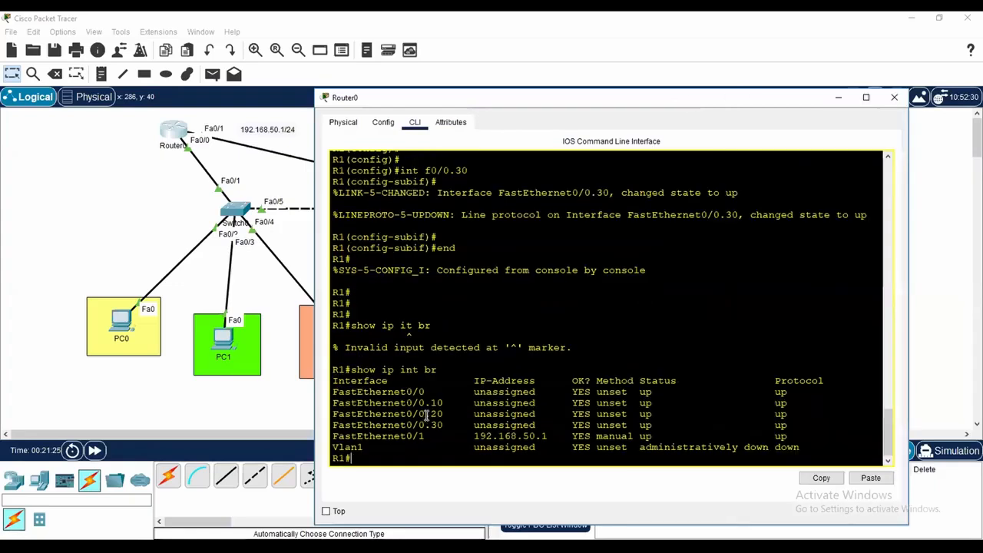
pyautogui.moveTo(445, 403)
pyautogui.mouseDown()
pyautogui.moveTo(399, 404)
pyautogui.moveTo(430, 424)
pyautogui.moveTo(358, 417)
pyautogui.mouseUp()
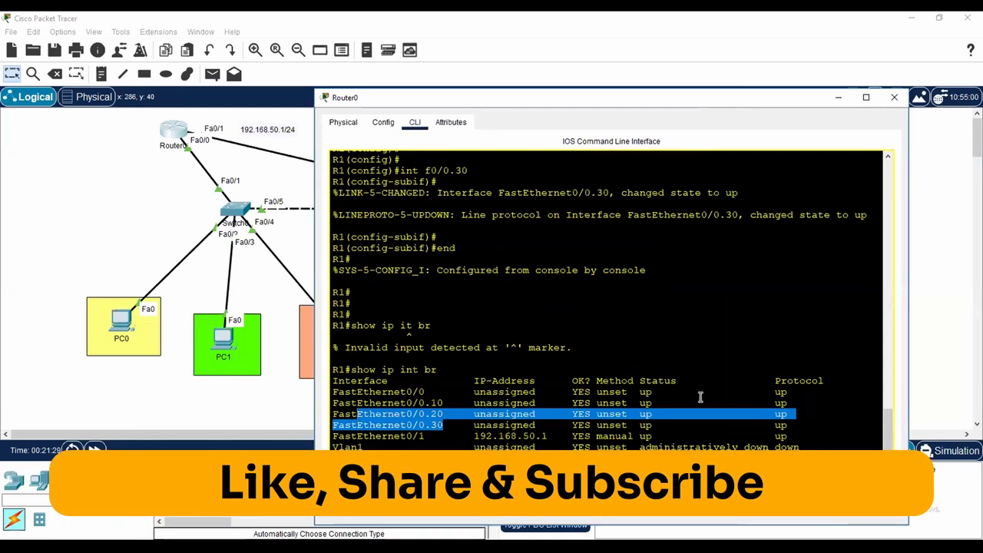
pyautogui.moveTo(695, 402); pyautogui.dragTo(333, 402)
pyautogui.click(676, 347)
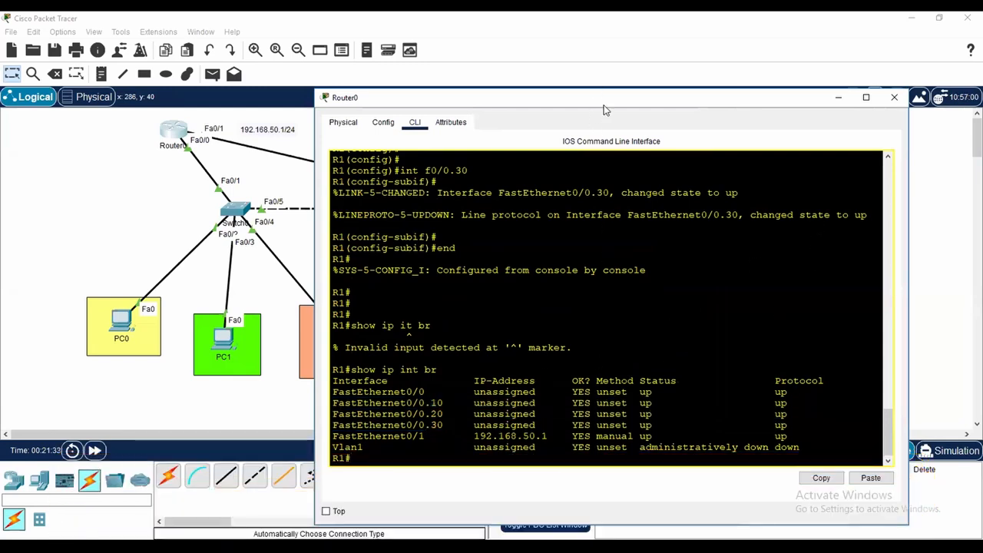
# Step: Move the router's window clear of the VLAN legend and enter global configuration mode again
pyautogui.moveTo(588, 101); pyautogui.dragTo(389, 97)
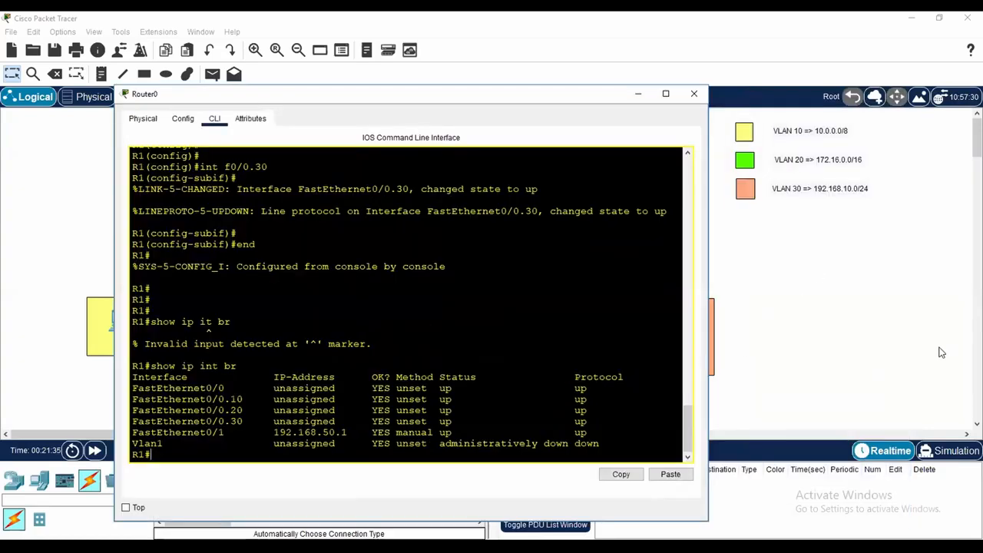
pyautogui.press('Return')
pyautogui.press('Return')
pyautogui.press('Return')
pyautogui.press('Return')
pyautogui.press('Return')
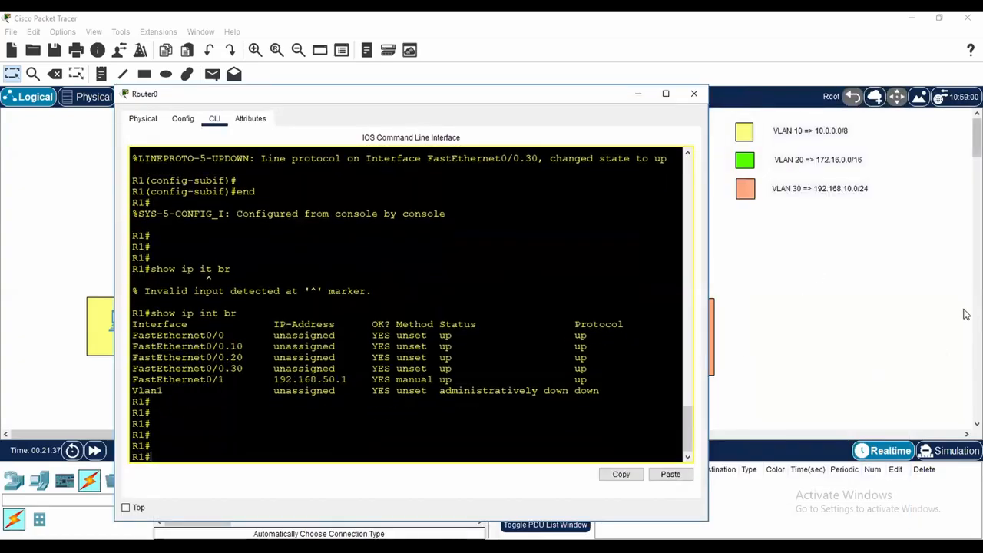
pyautogui.write('cofn t')
pyautogui.press('BackSpace')
pyautogui.press('BackSpace')
pyautogui.press('BackSpace')
pyautogui.press('BackSpace')
pyautogui.press('BackSpace')
pyautogui.press('BackSpace')
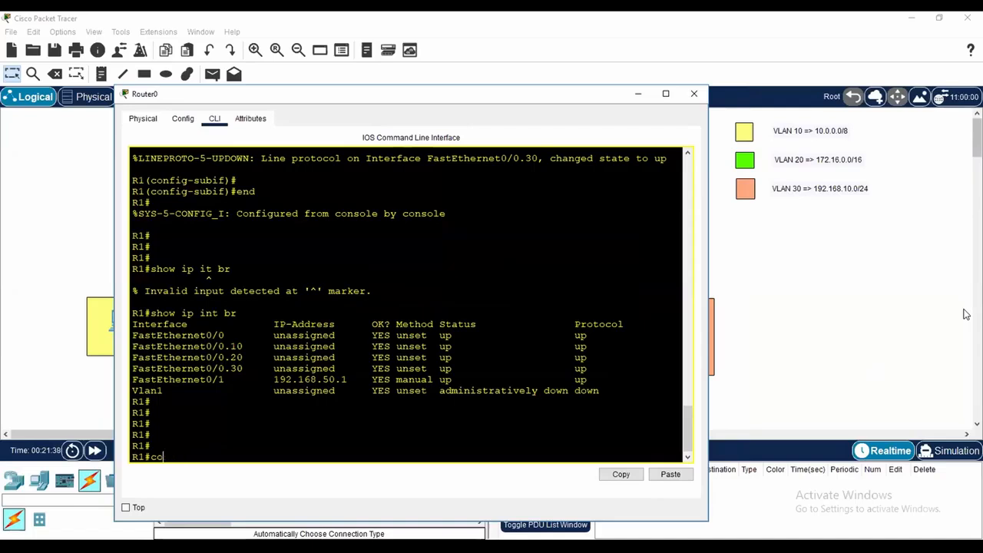
pyautogui.write('conf t')
pyautogui.press('Return')
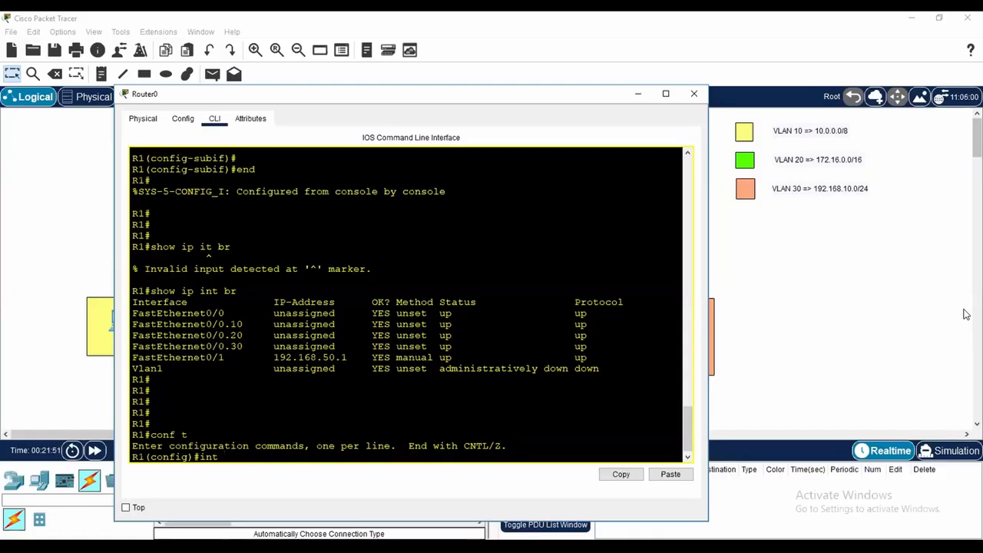
# Step: Enter subinterface f0/0.10 on R1 and try to assign it IP address 10.0.0.1 with mask 255.0.0.0
pyautogui.write('f0/0.10')
pyautogui.press('Return')
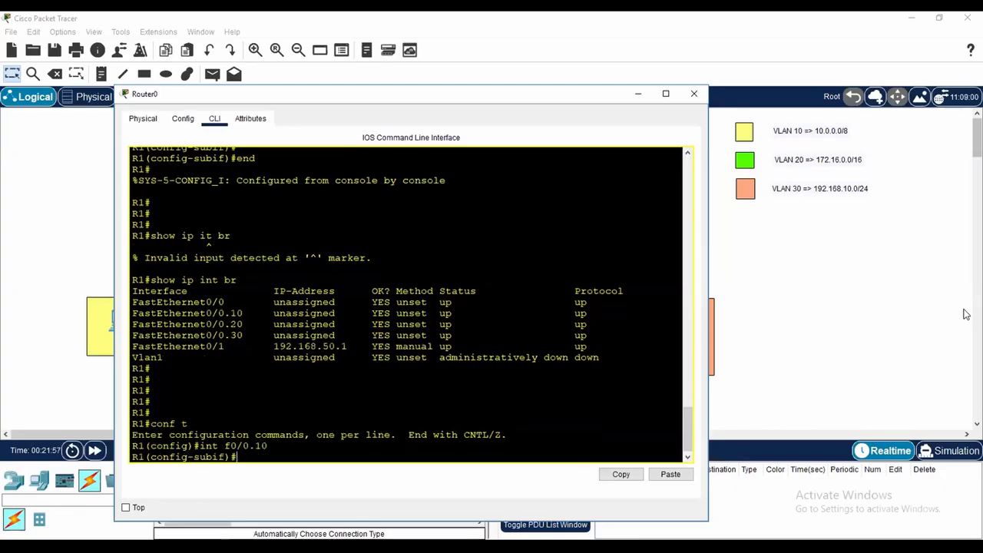
pyautogui.write('ip address 10')
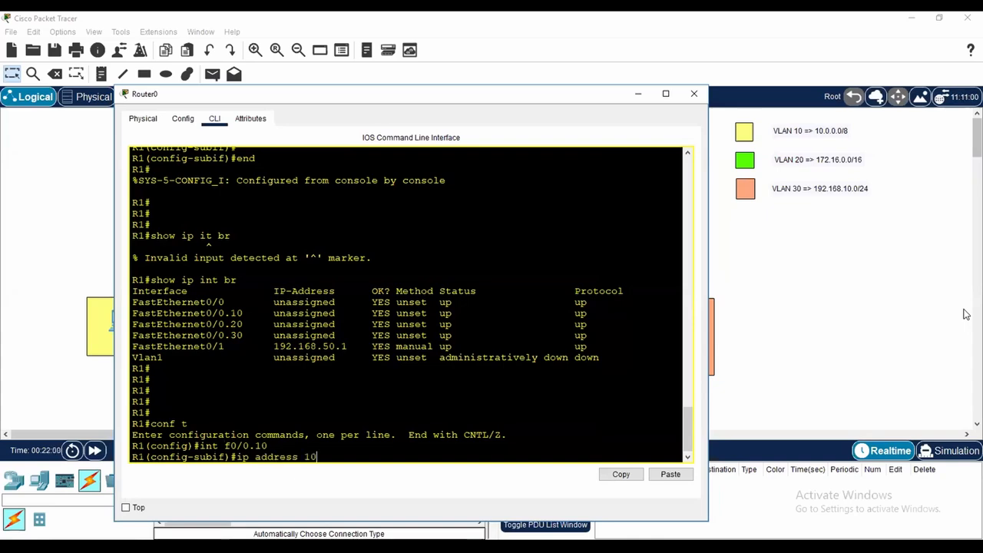
pyautogui.write('.0.0.1 25')
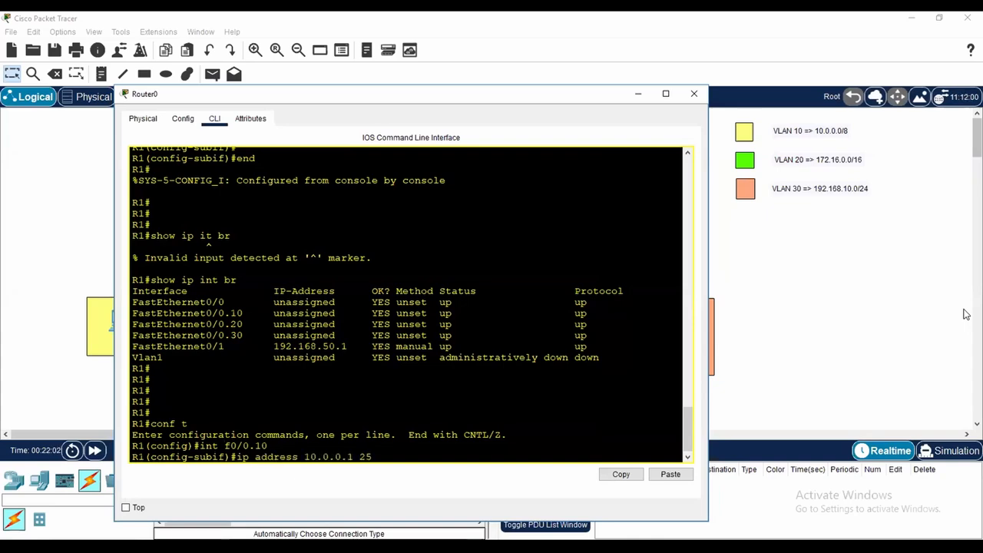
pyautogui.write('5.0.0.0')
pyautogui.press('Return')
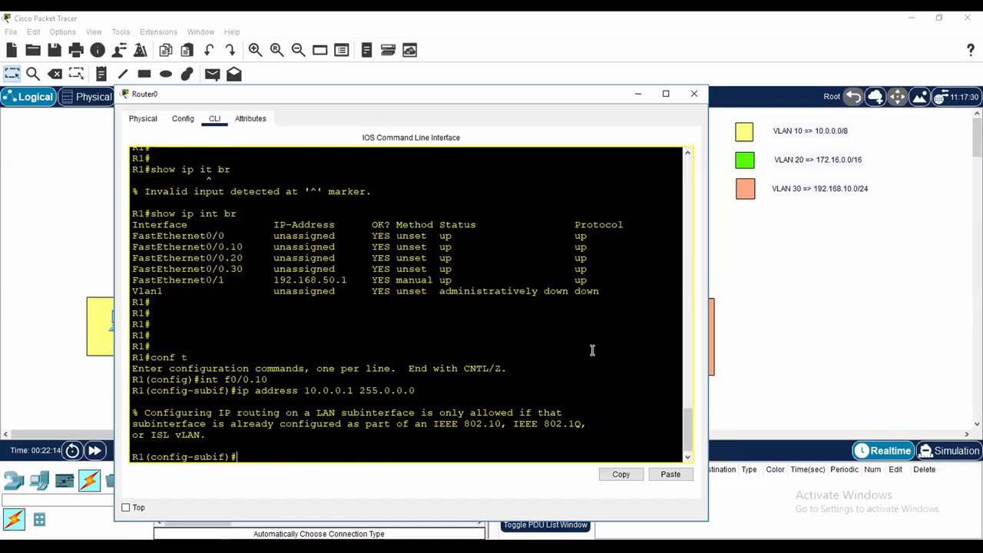
# Step: Set dot1Q encapsulation with VLAN 10 on subinterface f0/0.10
pyautogui.write('en')
pyautogui.press('Tab')
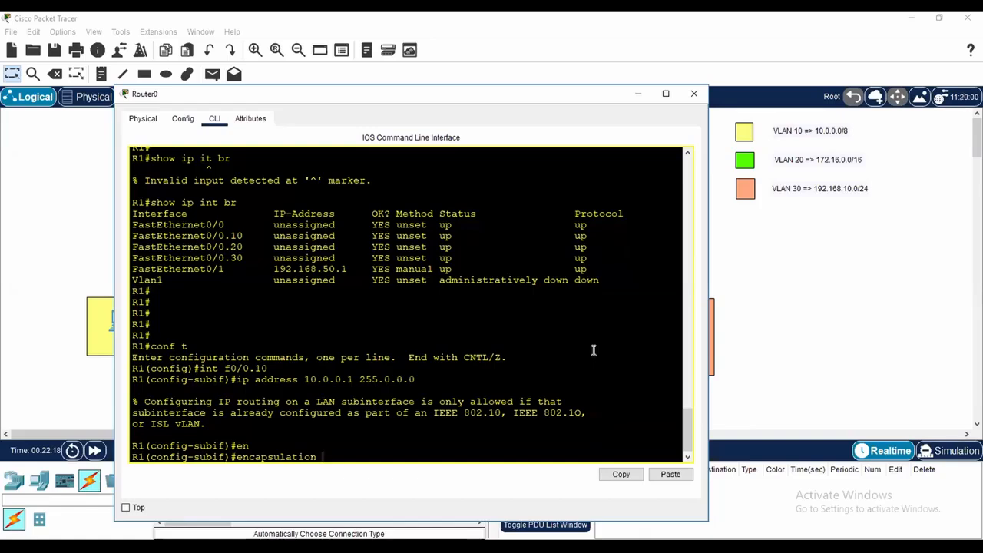
pyautogui.write('d')
pyautogui.press('Tab')
pyautogui.write('10')
pyautogui.press('Return')
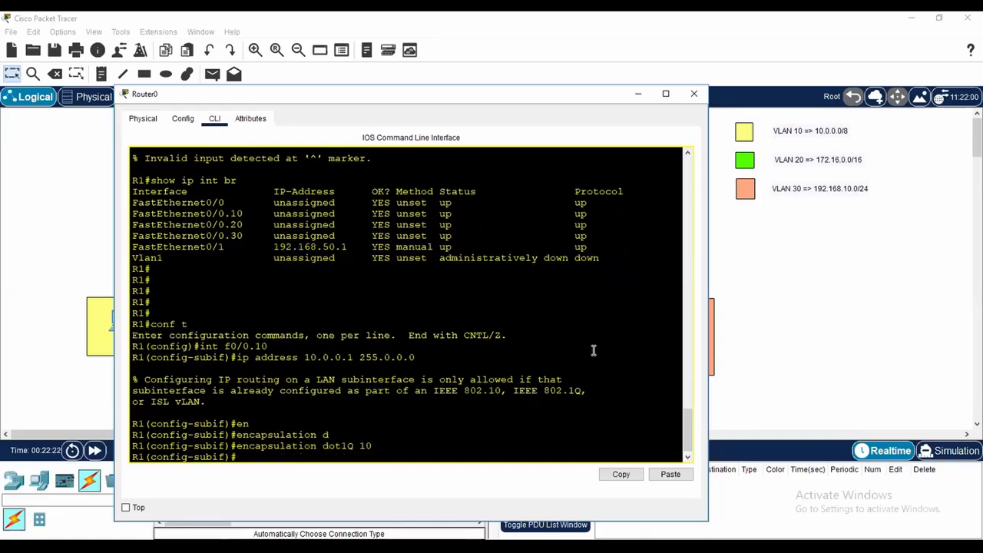
# Step: Assign 10.0.0.1 with mask 255.0.0.0 to subinterface f0/0.10 and exit to global configuration mode
pyautogui.press('Up')
pyautogui.press('Up')
pyautogui.press('Up')
pyautogui.press('Up')
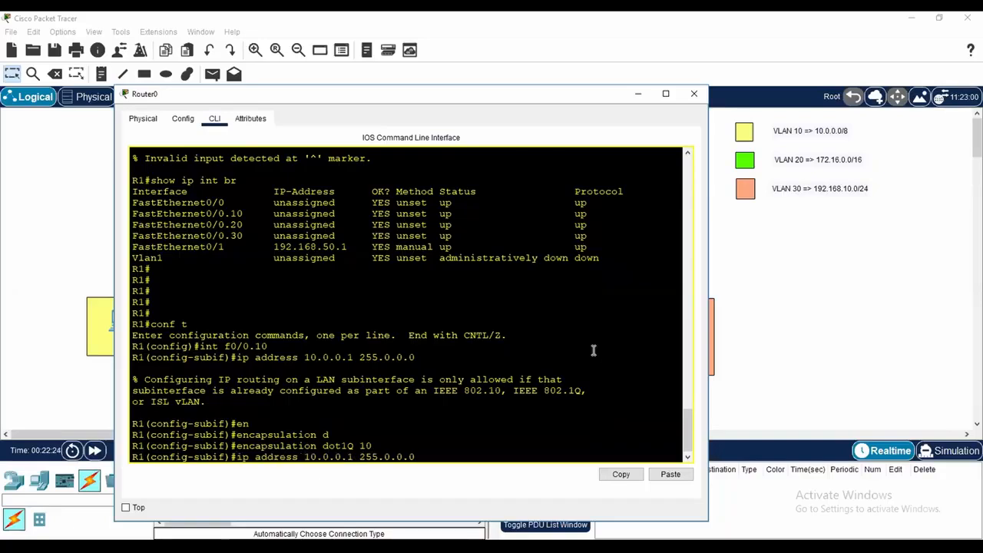
pyautogui.press('Return')
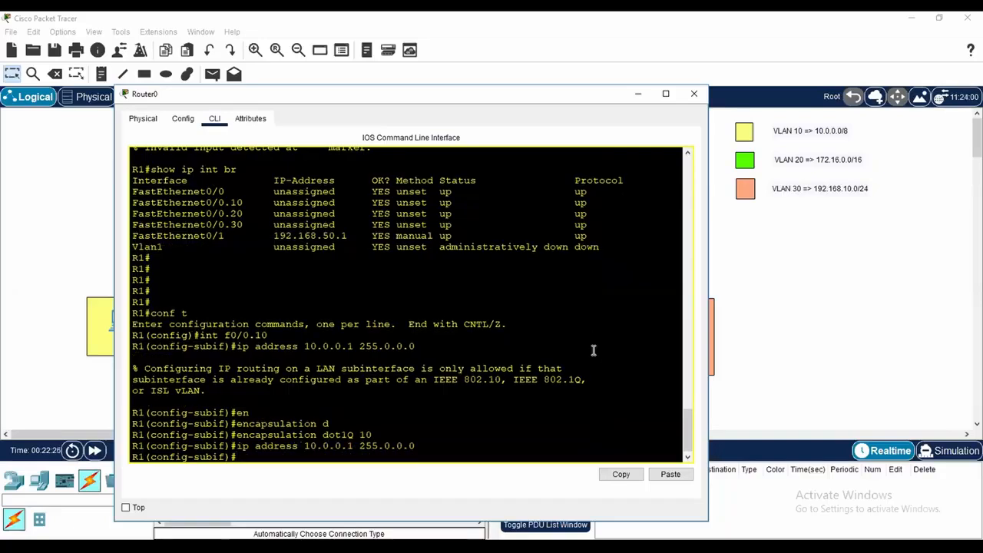
pyautogui.write('exit')
pyautogui.press('Return')
pyautogui.press('Return')
pyautogui.press('Return')
pyautogui.press('Return')
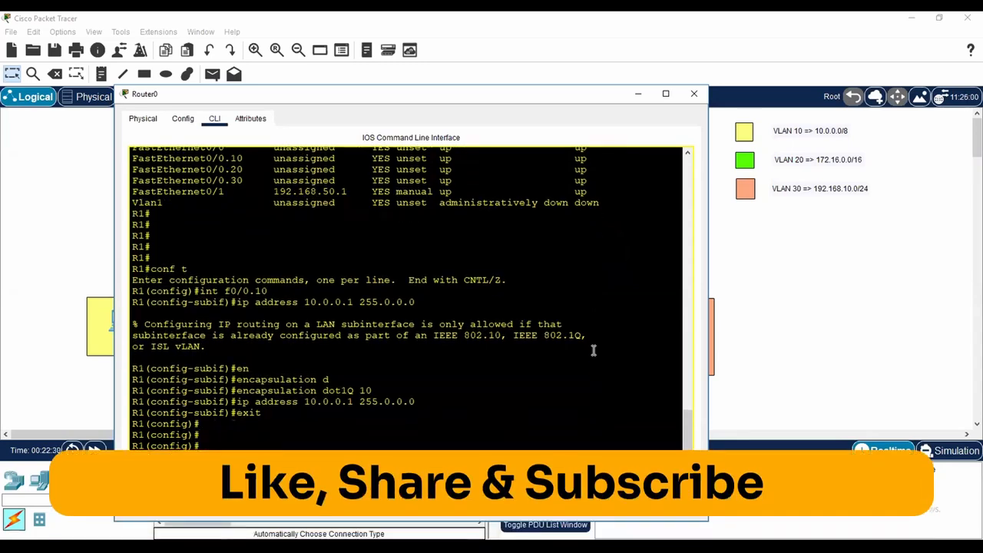
pyautogui.press('Return')
# Step: Enter subinterface f0/0.20 on R1 and set its encapsulation to dot1Q with VLAN 20
pyautogui.write('int f0/0.20')
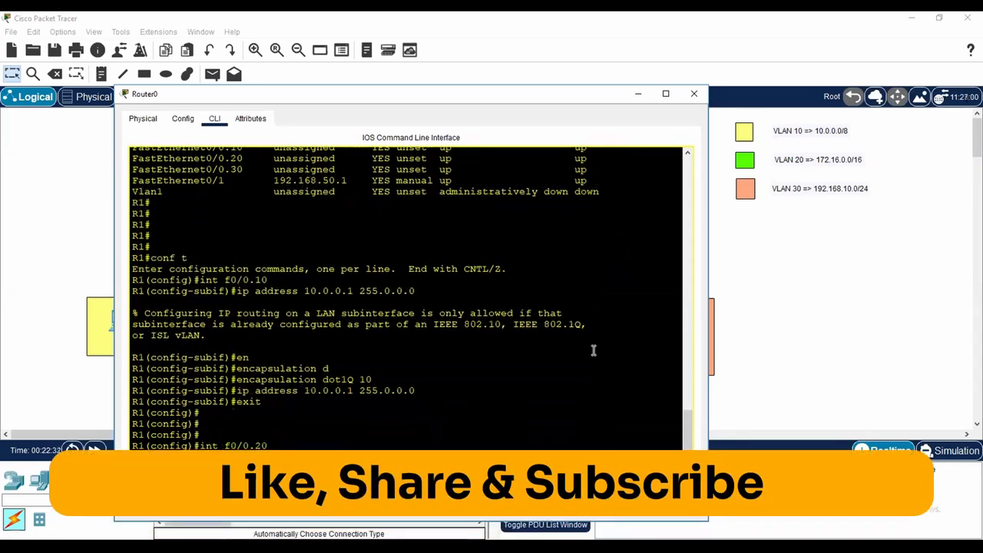
pyautogui.press('Return')
pyautogui.write('en')
pyautogui.press('Tab')
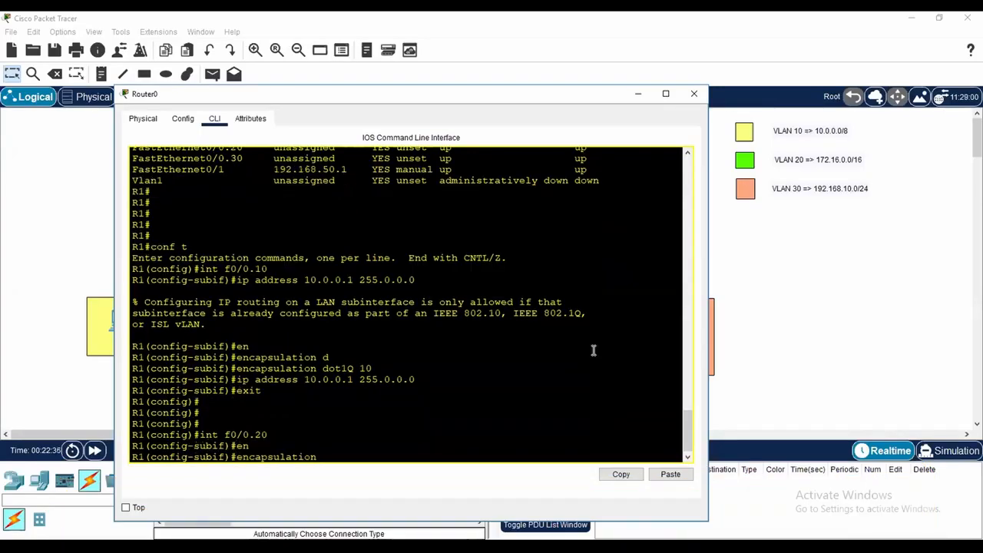
pyautogui.write('do')
pyautogui.press('Tab')
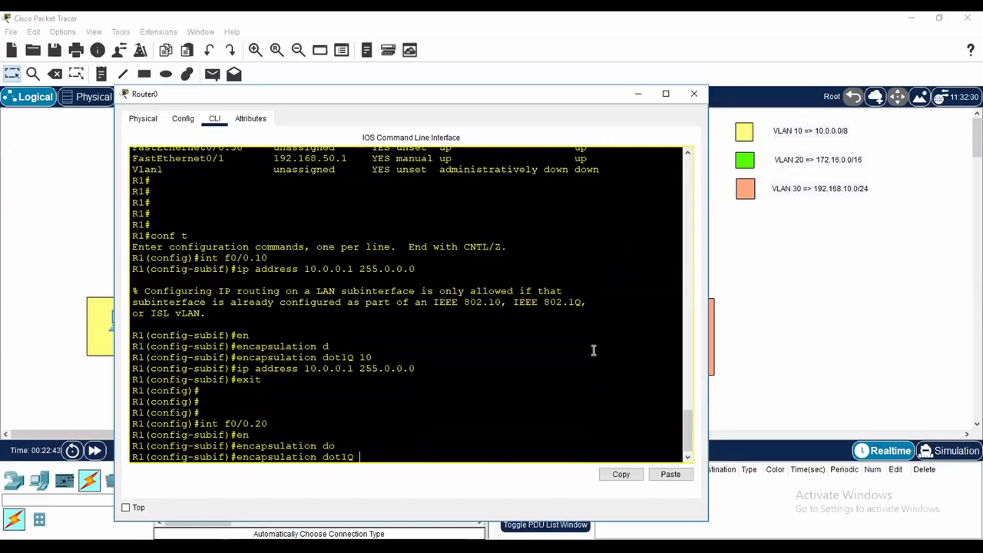
pyautogui.write('20')
pyautogui.press('Return')
# Step: Assign 172.16.0.1 with mask 255.255.0.0 to subinterface f0/0.20 and exit to global configuration mode
pyautogui.write('ip add')
pyautogui.press('Tab')
pyautogui.write('19')
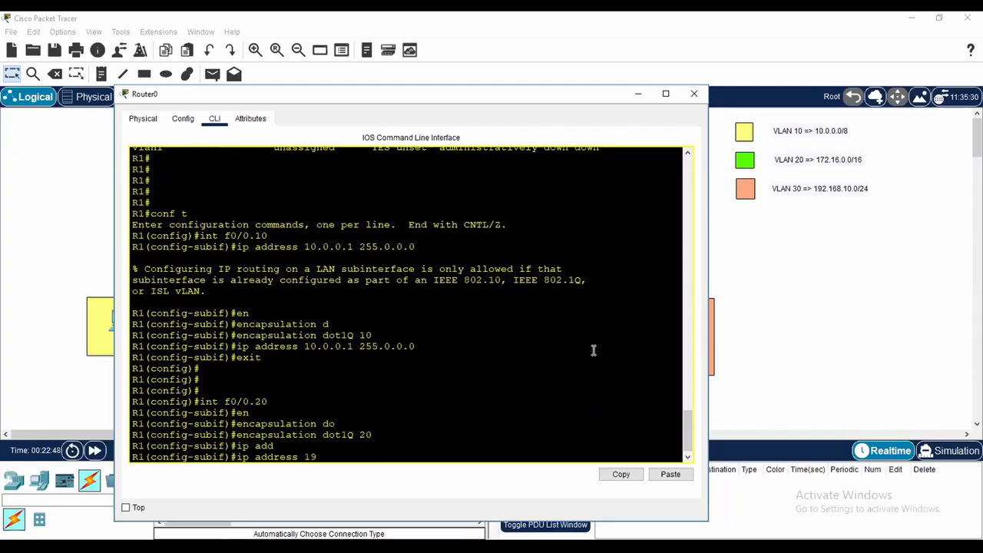
pyautogui.press('BackSpace')
pyautogui.write('72.168')
pyautogui.press('BackSpace')
pyautogui.write('.0.1 255.255.0.0')
pyautogui.press('Return')
pyautogui.write('e')
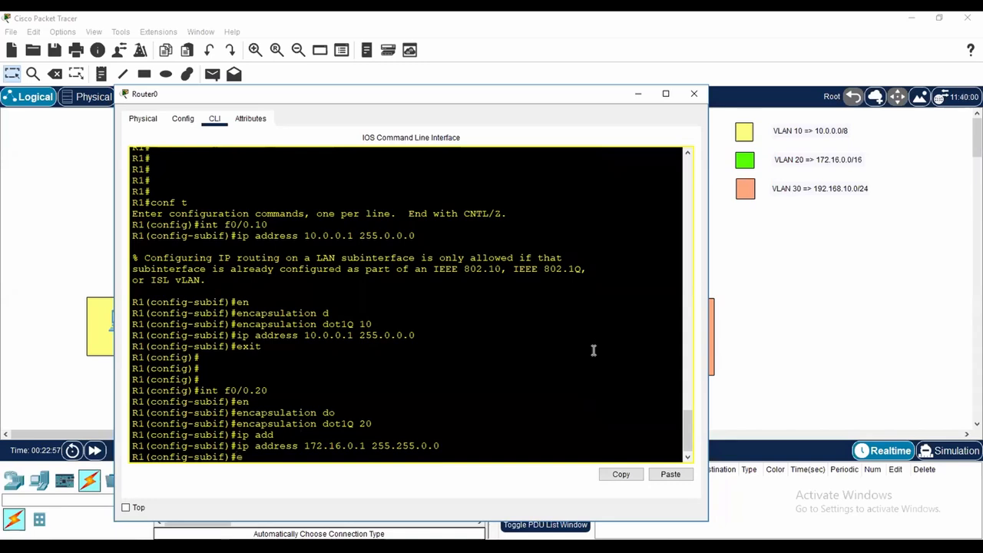
pyautogui.write('xit')
pyautogui.press('Return')
pyautogui.press('Return')
pyautogui.press('Return')
# Step: Enter subinterface f0/0.30 on R1 and set its encapsulation to dot1Q with VLAN 30
pyautogui.write('int')
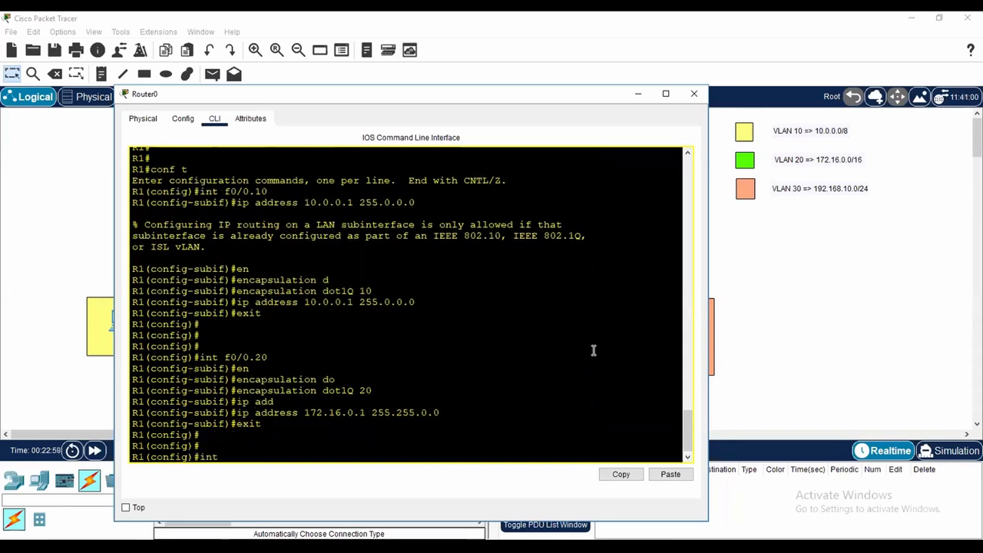
pyautogui.write(' f0/0.30')
pyautogui.press('Return')
pyautogui.write('en')
pyautogui.press('Tab')
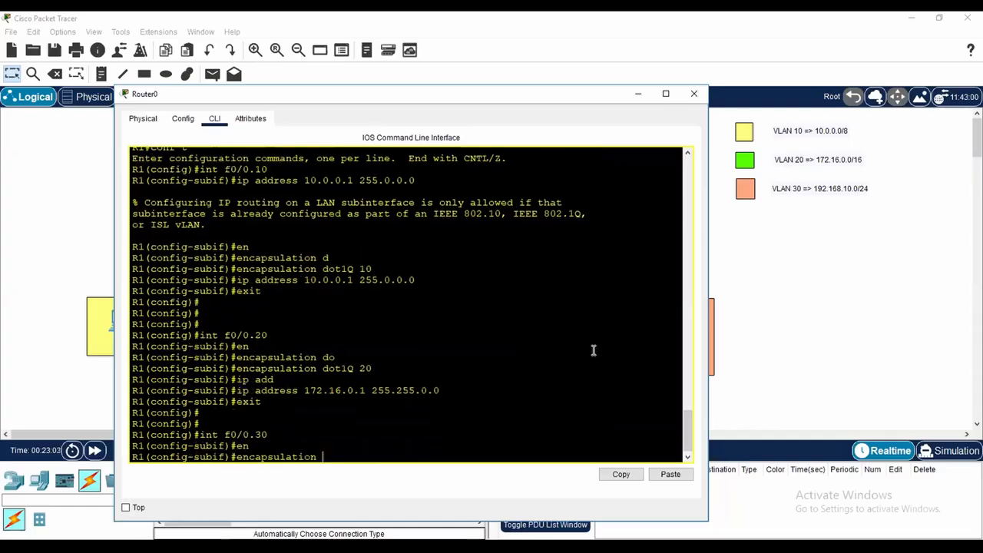
pyautogui.write('do')
pyautogui.press('Tab')
pyautogui.write('30')
pyautogui.press('Return')
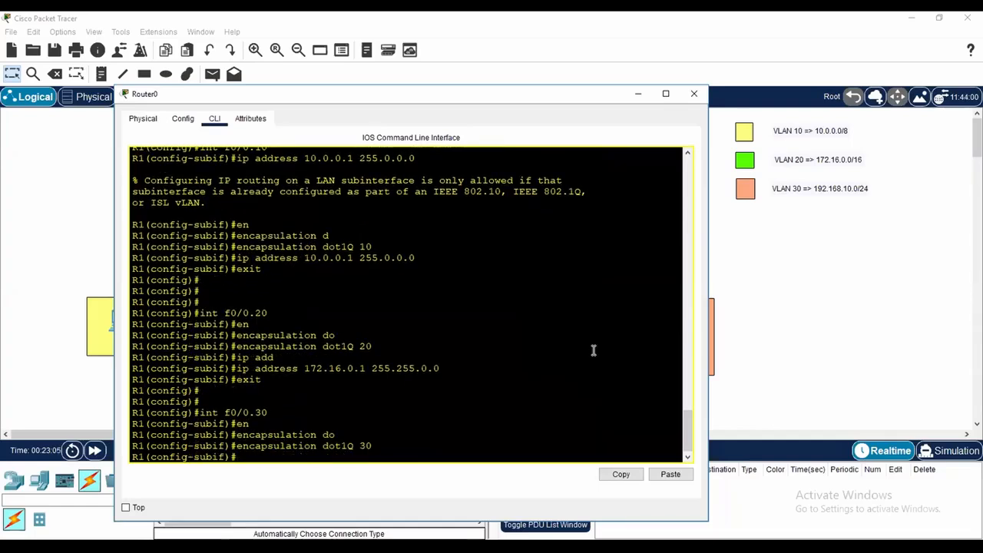
# Step: Assign 192.168.10.1 with mask 255.255.255.0 to subinterface f0/0.30, exit to global configuration mode and close the router's window
pyautogui.write('dd')
pyautogui.press('Tab')
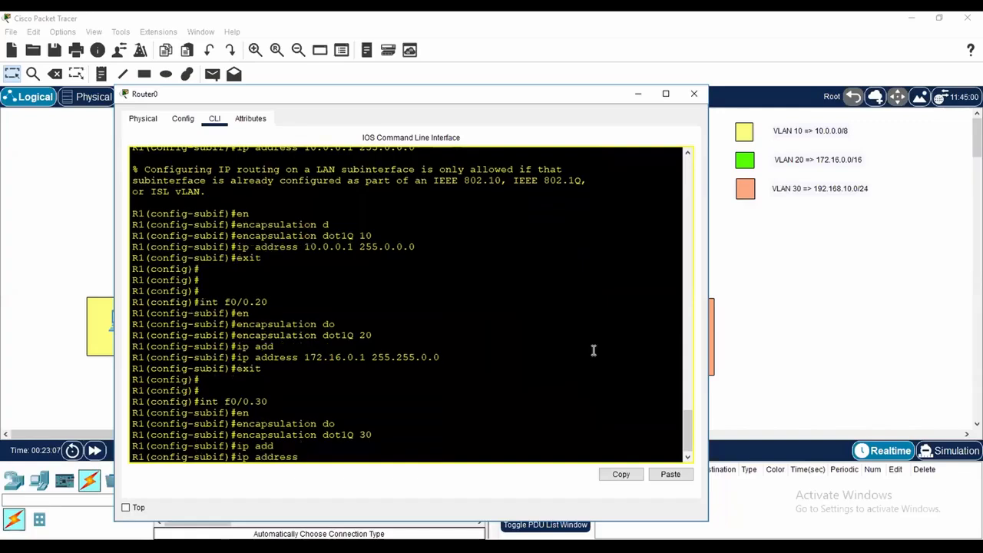
pyautogui.write('192.168.10.1 255.255.')
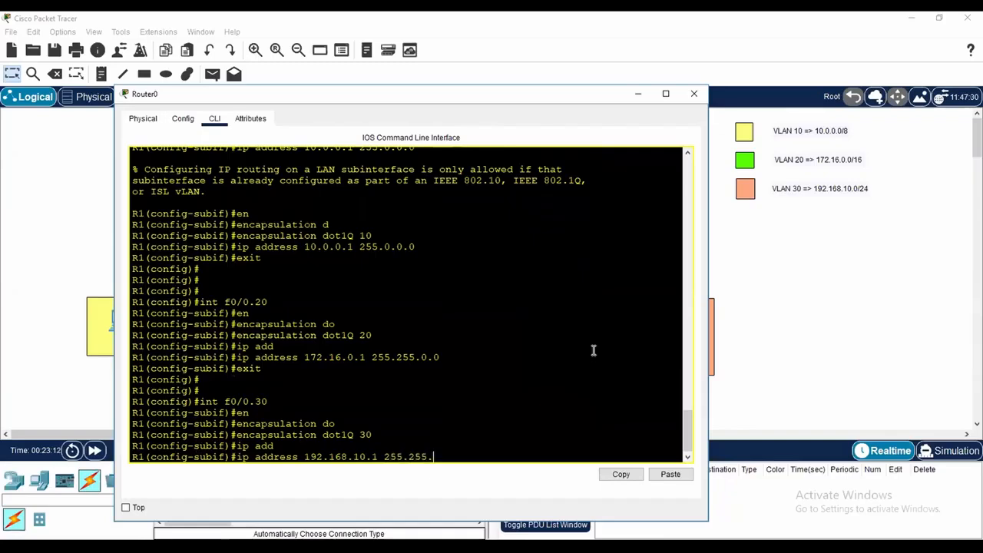
pyautogui.write('255.0')
pyautogui.press('Return')
pyautogui.write('exit')
pyautogui.press('Return')
pyautogui.press('Return')
pyautogui.press('Return')
pyautogui.press('Return')
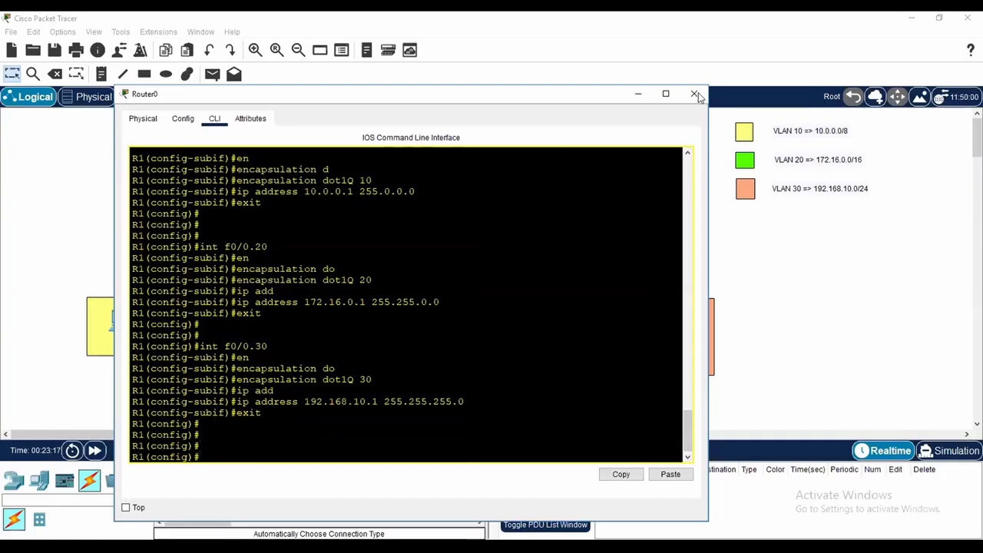
pyautogui.click(693, 94)
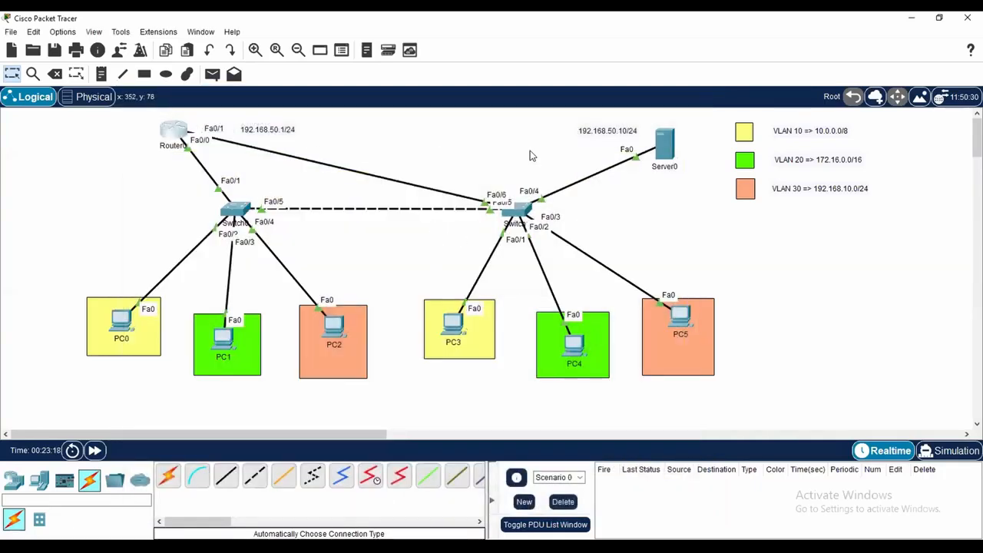
# Step: Give Server0 the static IPv4 address 192.168.50.10 with mask 255.255.255.0 and default gateway 192.168.50.1
pyautogui.click(662, 143)
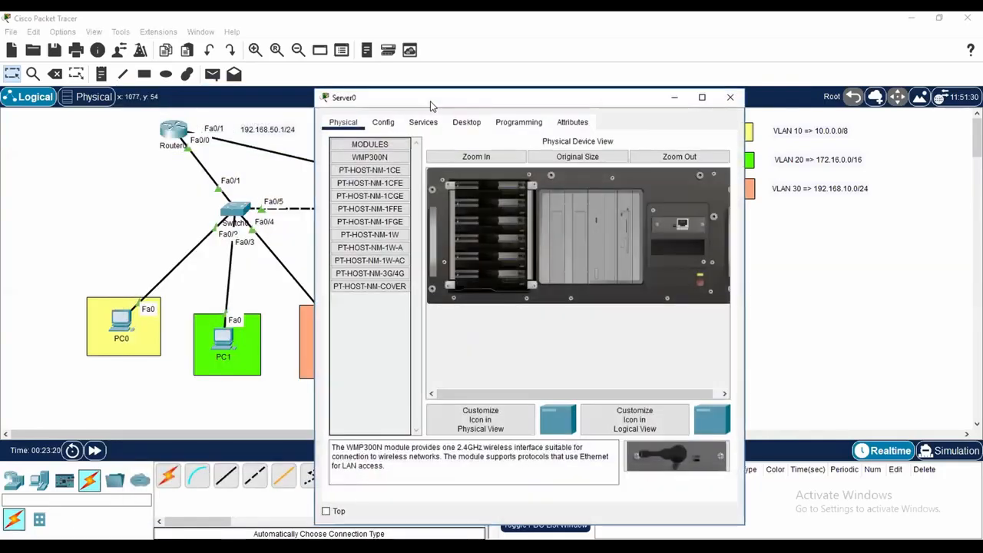
pyautogui.click(467, 122)
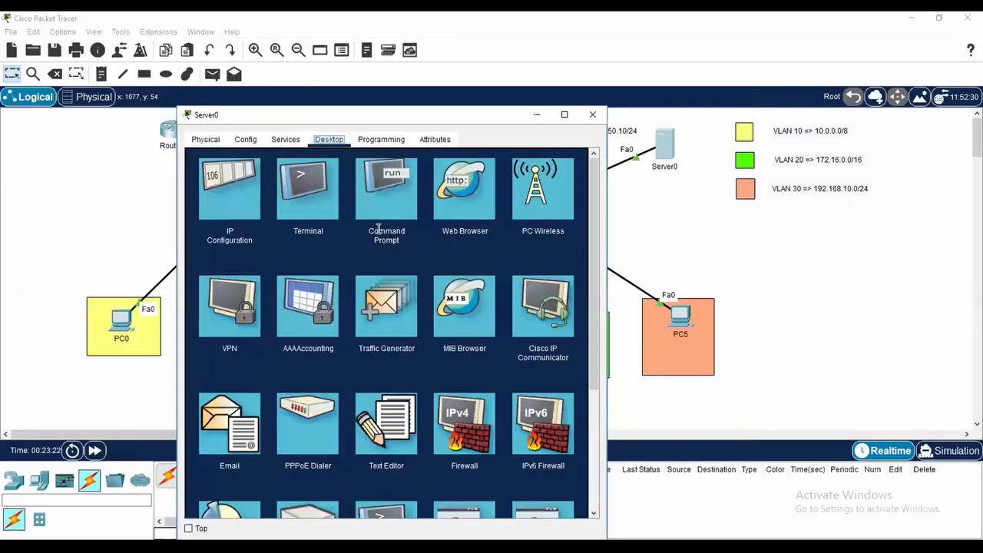
pyautogui.click(241, 192)
pyautogui.click(424, 212)
pyautogui.write('192.168')
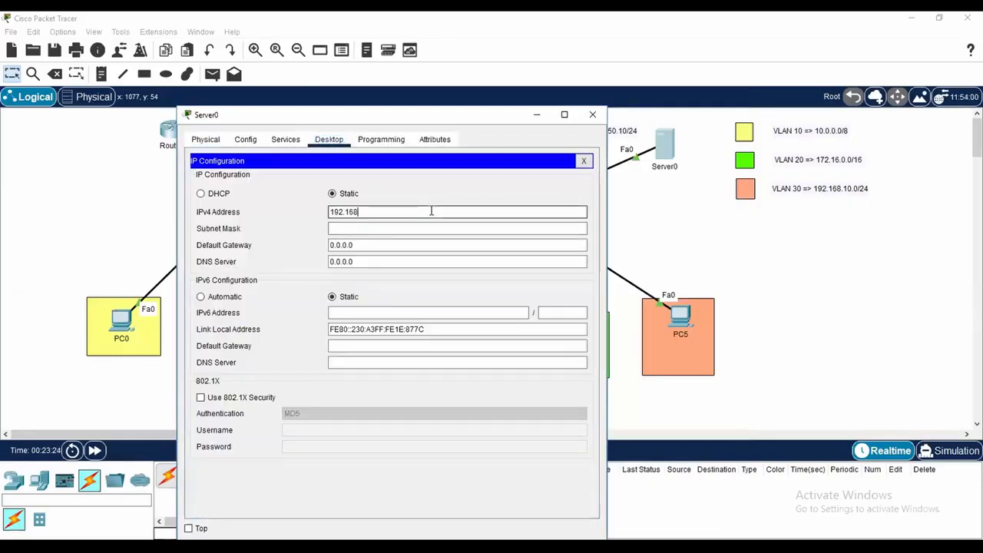
pyautogui.write('.50.10')
pyautogui.press('Tab')
pyautogui.press('Tab')
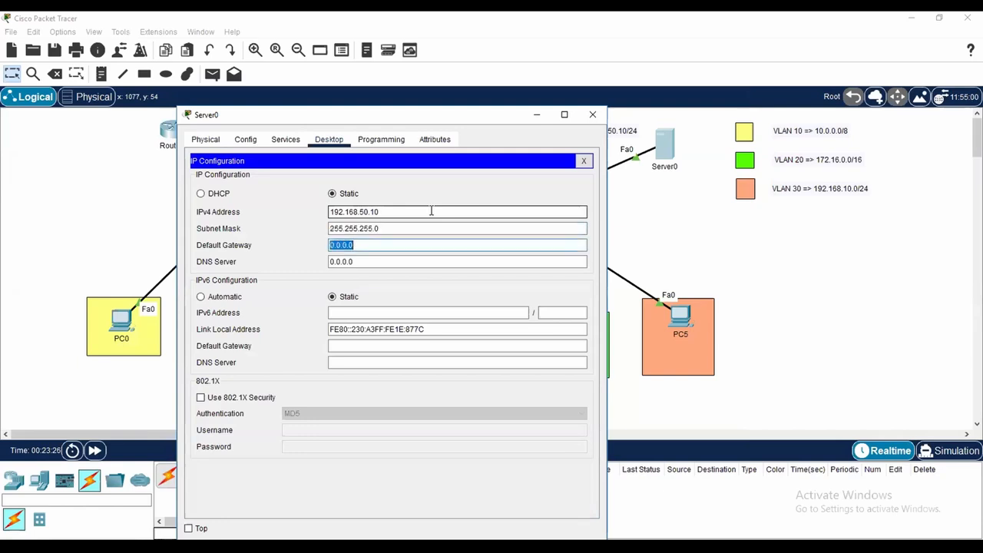
pyautogui.write('192.168.50.1')
pyautogui.press('Tab')
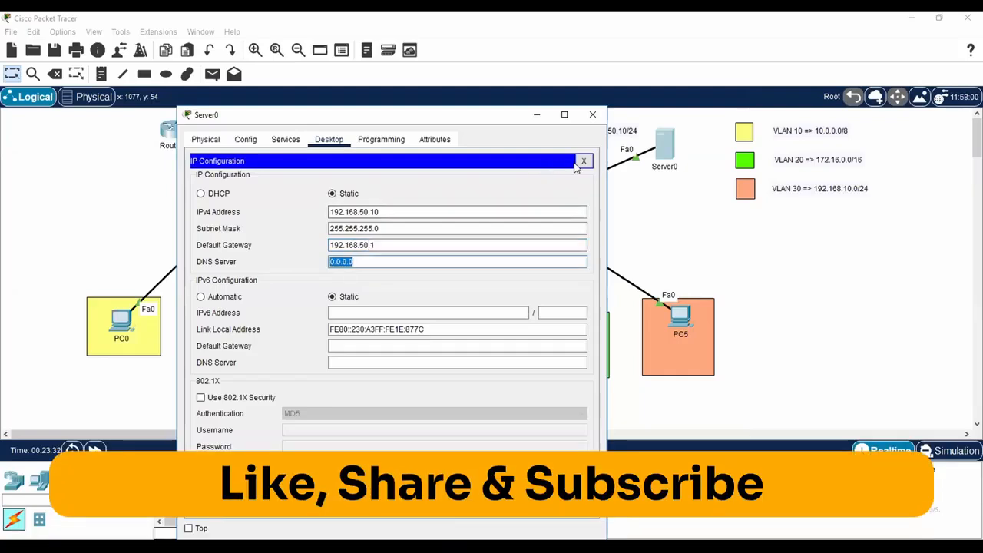
pyautogui.click(583, 161)
# Step: Open Server0's DHCP service and set the serverPool default gateway to 192.168.50.1
pyautogui.click(285, 142)
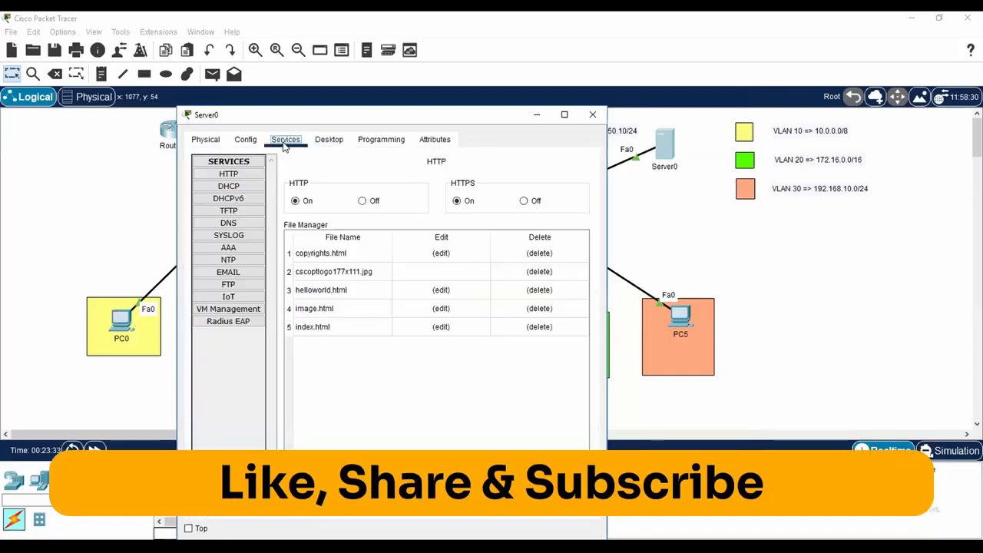
pyautogui.click(229, 186)
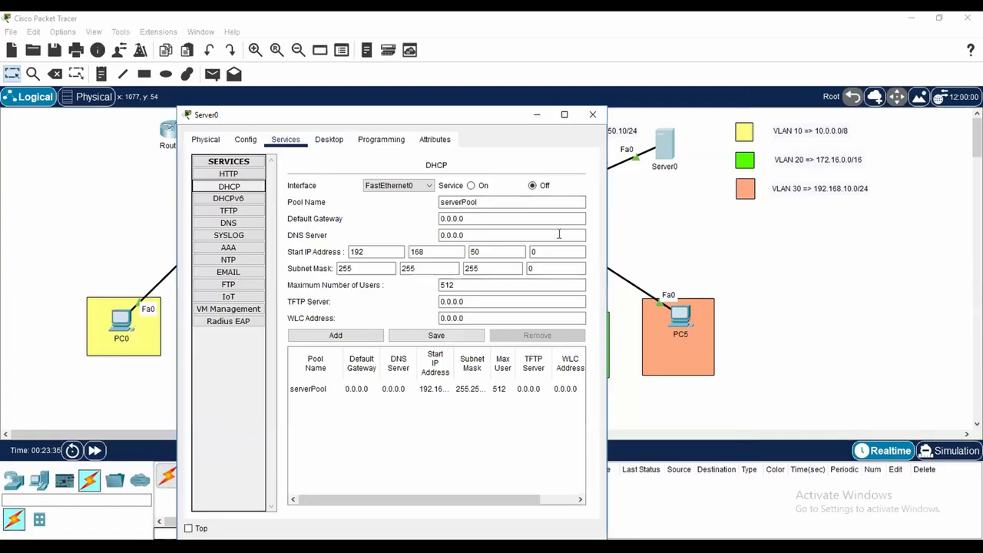
pyautogui.moveTo(493, 203); pyautogui.dragTo(360, 214)
pyautogui.write('192.168.50.1')
pyautogui.press('Tab')
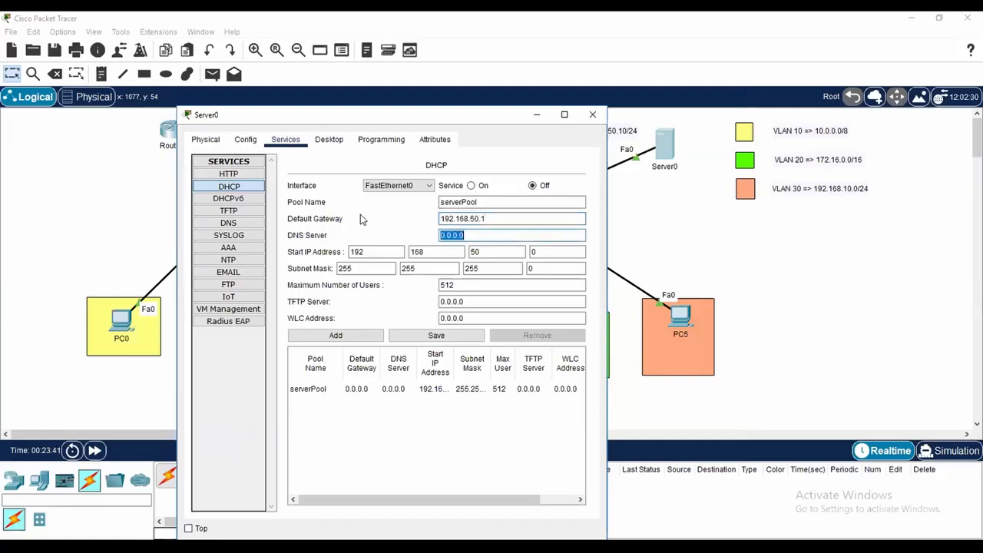
# Step: Set the serverPool's maximum number of users to 256 and save the pool
pyautogui.press('Tab')
pyautogui.press('Tab')
pyautogui.press('Tab')
pyautogui.press('Tab')
pyautogui.press('Tab')
pyautogui.press('Tab')
pyautogui.press('Tab')
pyautogui.press('Tab')
pyautogui.press('Tab')
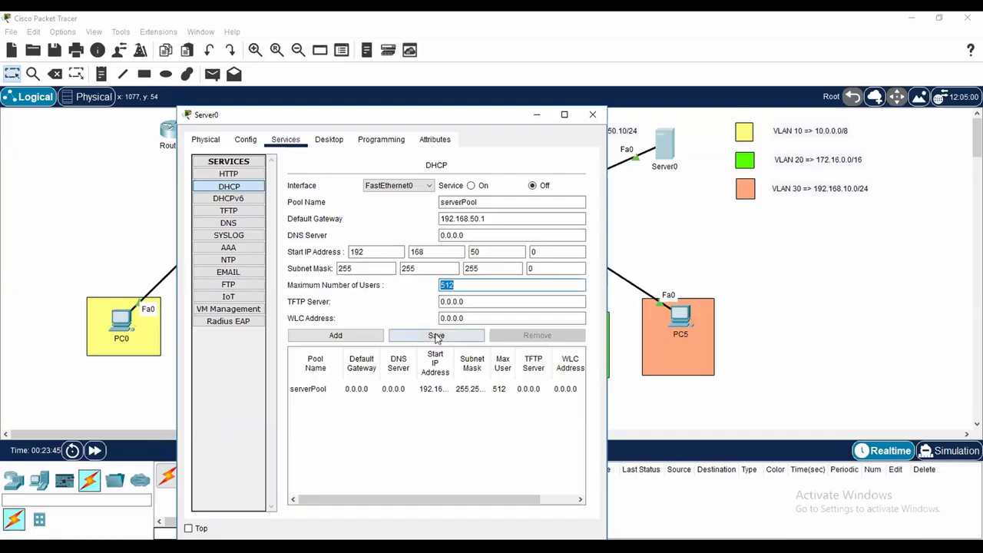
pyautogui.write('256')
pyautogui.click(436, 337)
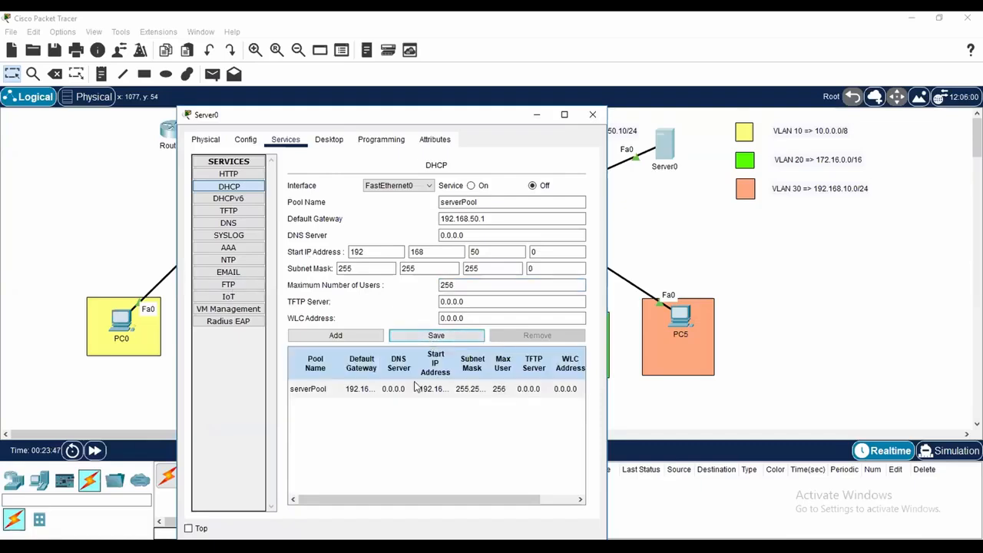
# Step: Turn on Server0's DHCP service and enter VLAN 10 as the name for a new pool
pyautogui.click(471, 187)
pyautogui.click(365, 338)
pyautogui.click(524, 287)
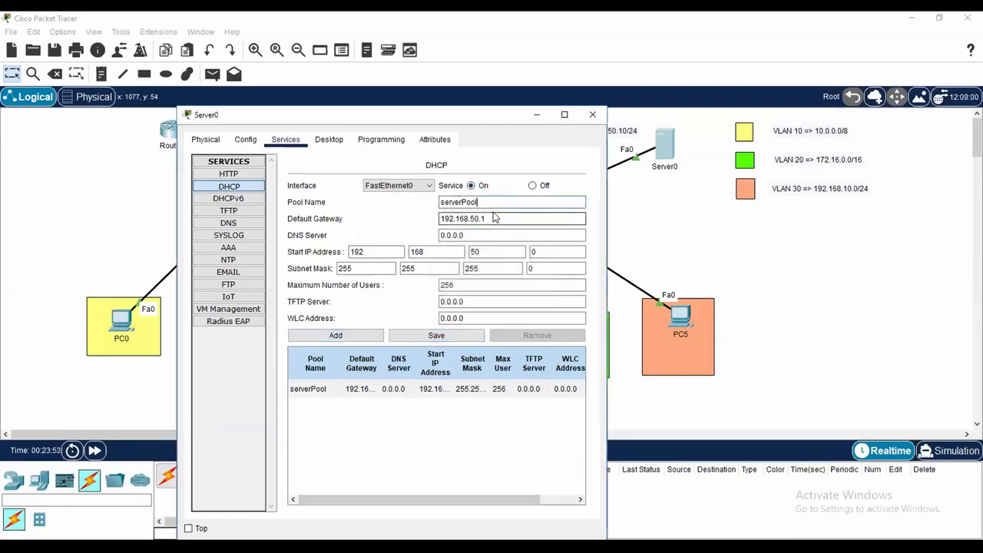
pyautogui.doubleClick(494, 202)
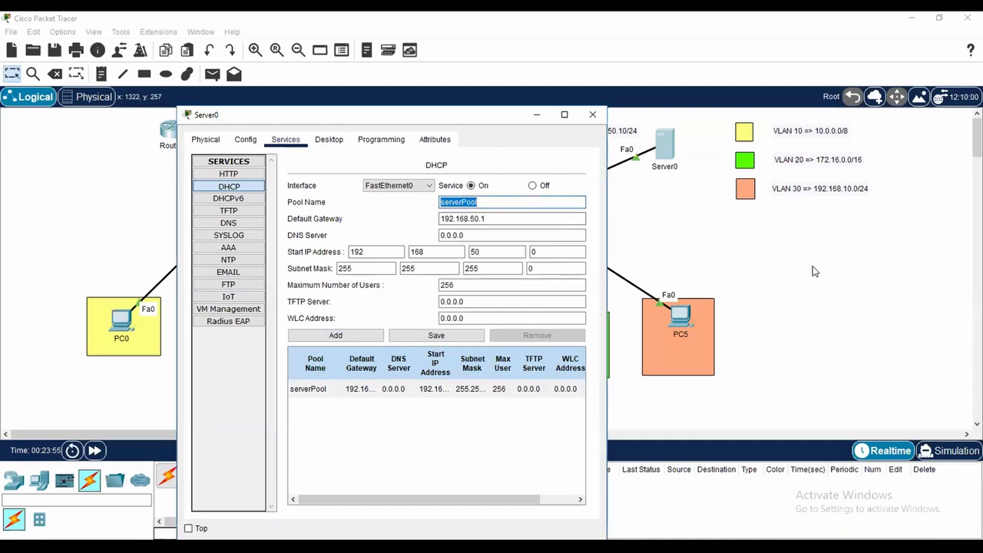
pyautogui.write('VLAN 10')
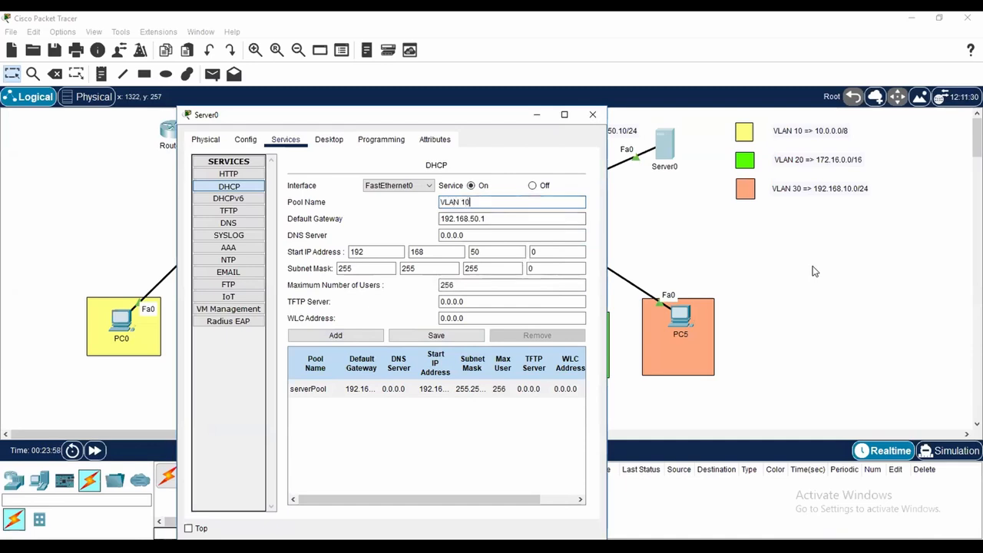
# Step: Set the VLAN 10 pool's default gateway to 10.0.0.1 and its DNS server to 8.8.8.8
pyautogui.doubleClick(509, 218)
pyautogui.click(734, 220)
pyautogui.click(504, 216)
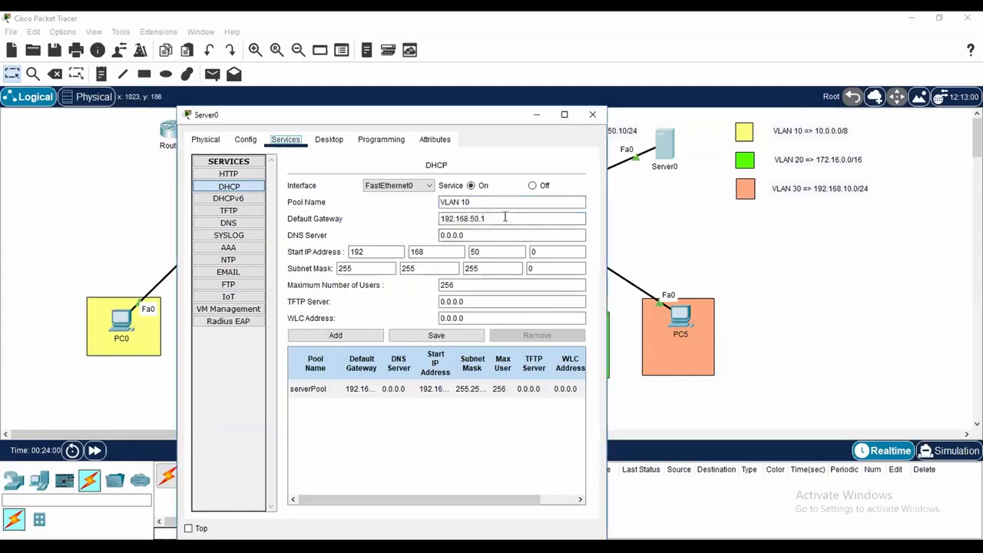
pyautogui.moveTo(482, 218); pyautogui.dragTo(424, 220)
pyautogui.press('BackSpace')
pyautogui.press('Delete')
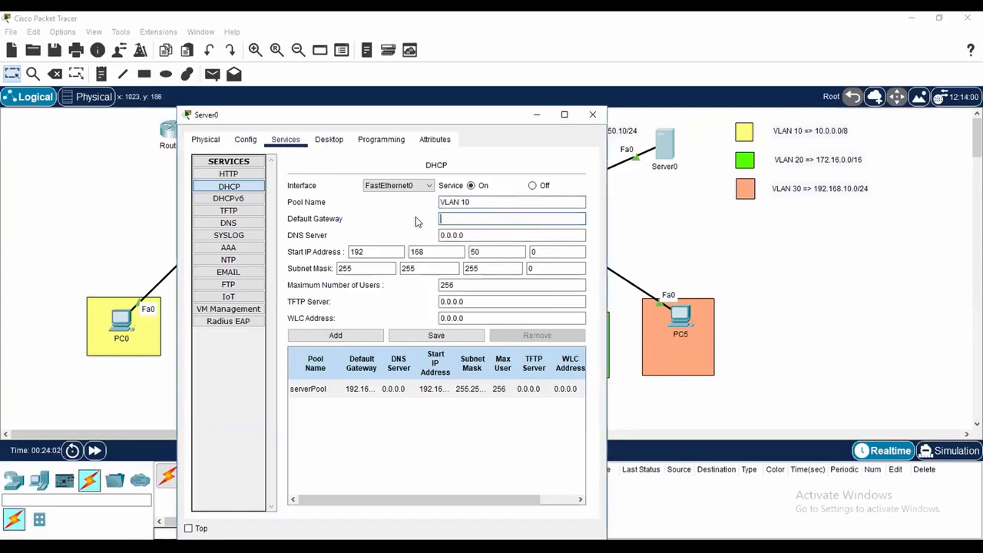
pyautogui.write('10.0.0.1')
pyautogui.press('Tab')
pyautogui.write('8.8.8.8')
pyautogui.press('Tab')
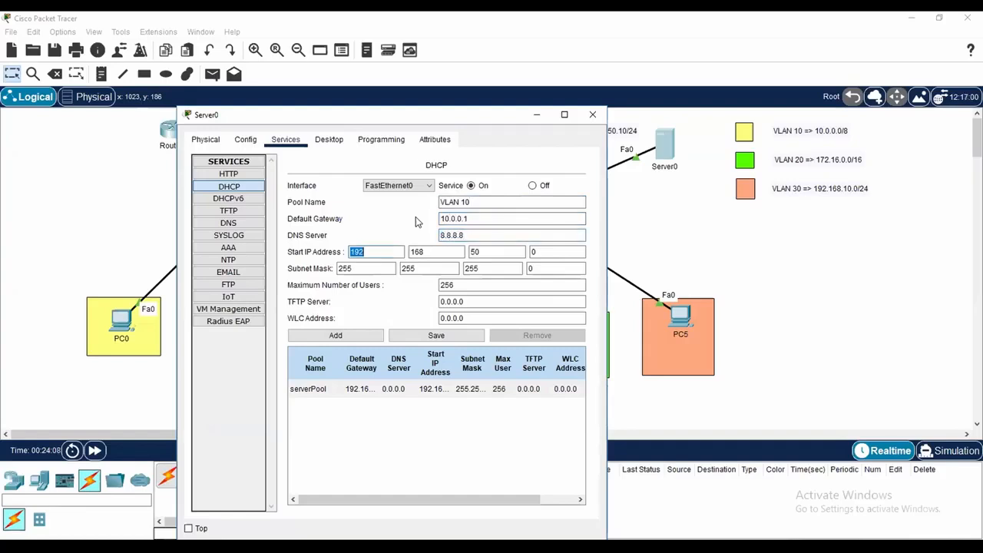
# Step: Set the VLAN 10 pool's start IP address to 10.0.0.0
pyautogui.write('10.')
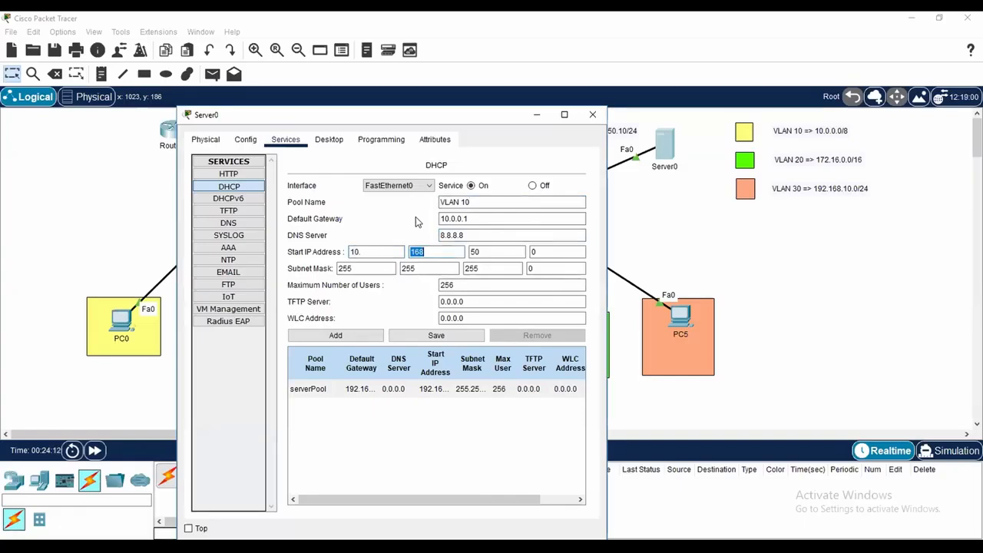
pyautogui.hotkey('shift', 'Tab')
pyautogui.write('10')
pyautogui.press('Tab')
pyautogui.write('0')
pyautogui.press('Tab')
pyautogui.write('0')
pyautogui.press('Tab')
pyautogui.press('Tab')
# Step: Give the VLAN 10 pool subnet mask 255.0.0.0 and a maximum of 250 users, and add it to the server
pyautogui.write('255')
pyautogui.press('Tab')
pyautogui.write('0')
pyautogui.press('Tab')
pyautogui.write('0')
pyautogui.press('Tab')
pyautogui.press('Tab')
pyautogui.write('250')
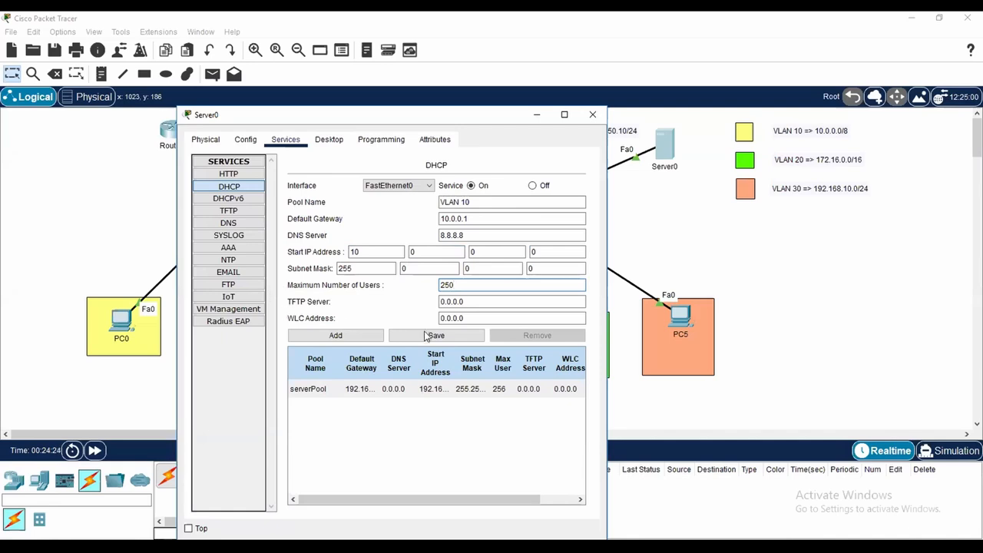
pyautogui.click(367, 336)
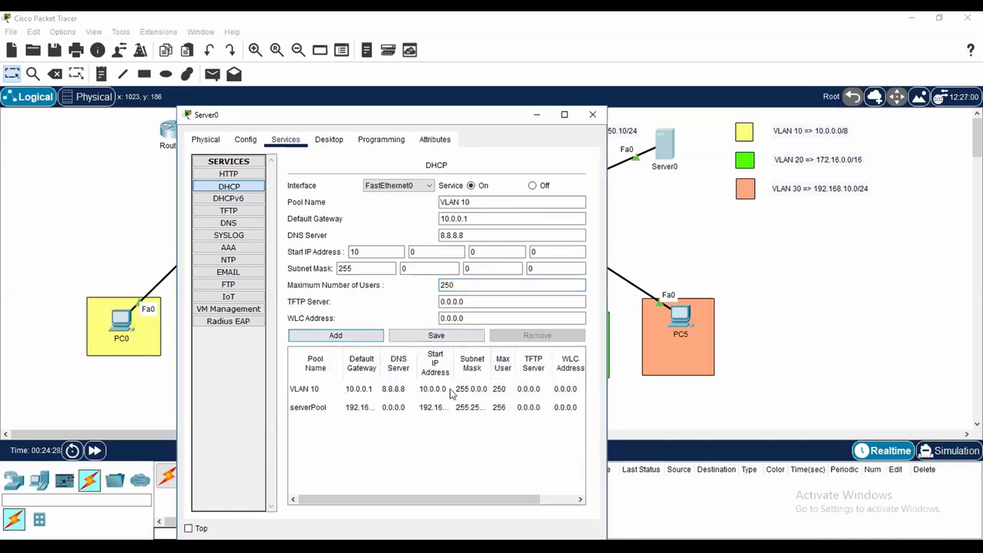
# Step: Name a new DHCP pool VLAN 20 with default gateway 172.16.0.1 and DNS server 4.4.4.4
pyautogui.click(477, 203)
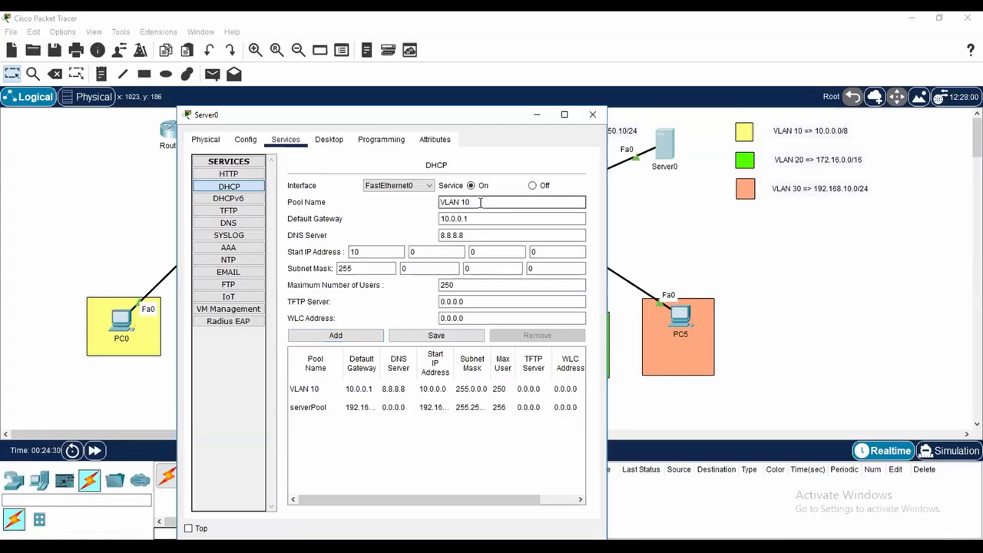
pyautogui.press('BackSpace')
pyautogui.write('20')
pyautogui.press('Tab')
pyautogui.write('172.16.0')
pyautogui.press('Tab')
pyautogui.write('4')
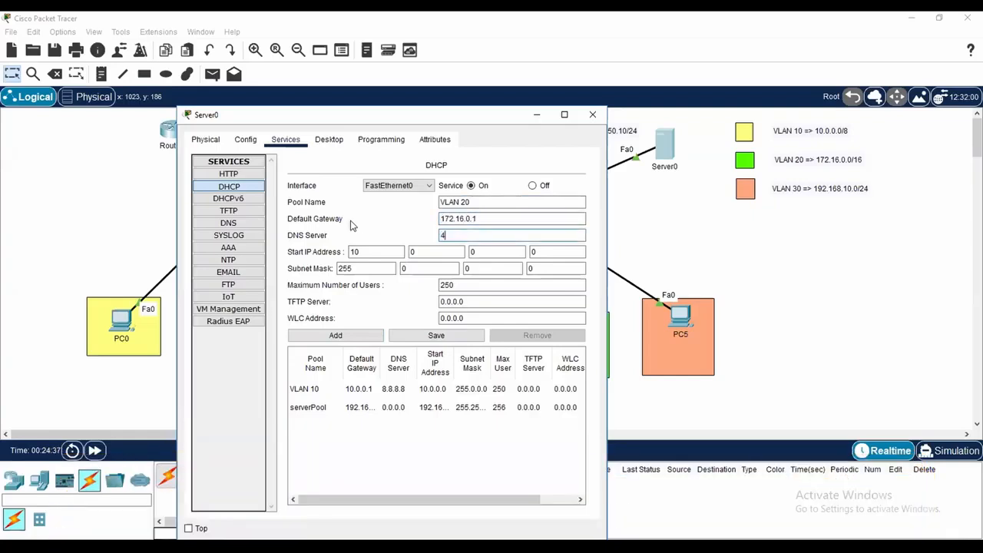
pyautogui.write('.43.4.4.4')
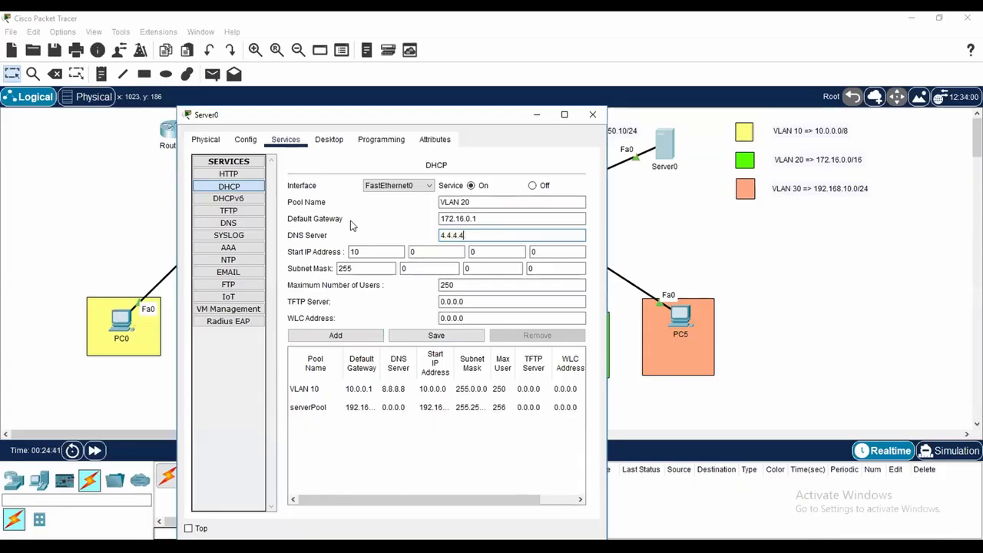
# Step: Set the VLAN 20 pool's start IP address to 172.16.0.0
pyautogui.press('Tab')
pyautogui.write('172.16')
pyautogui.press('Tab')
pyautogui.press('Tab')
pyautogui.press('Tab')
pyautogui.press('Tab')
# Step: Set the VLAN 20 pool's subnet mask to 255.255.0.0 and add the pool to the server
pyautogui.write('255')
pyautogui.press('Tab')
pyautogui.write('255')
pyautogui.press('Tab')
pyautogui.press('Tab')
pyautogui.press('Tab')
pyautogui.press('Tab')
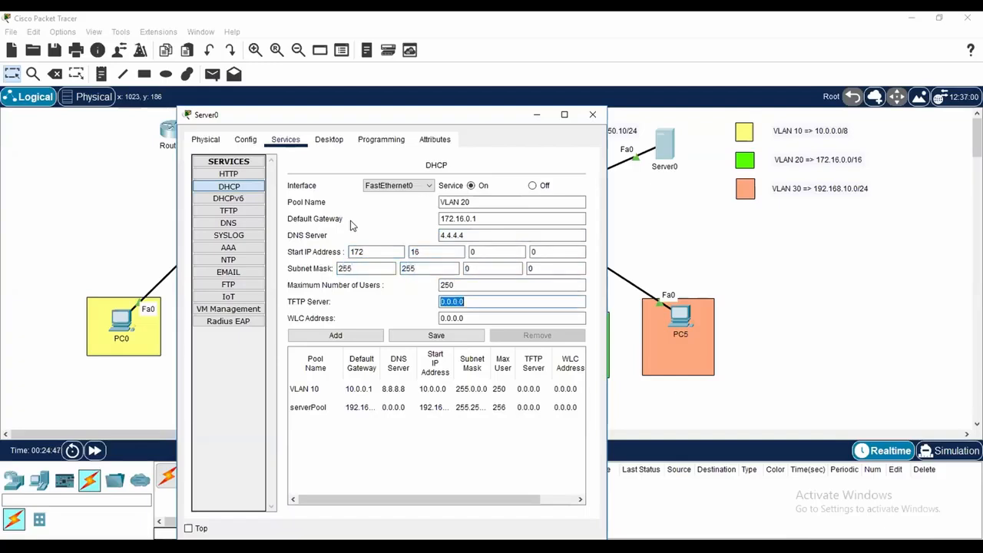
pyautogui.click(349, 339)
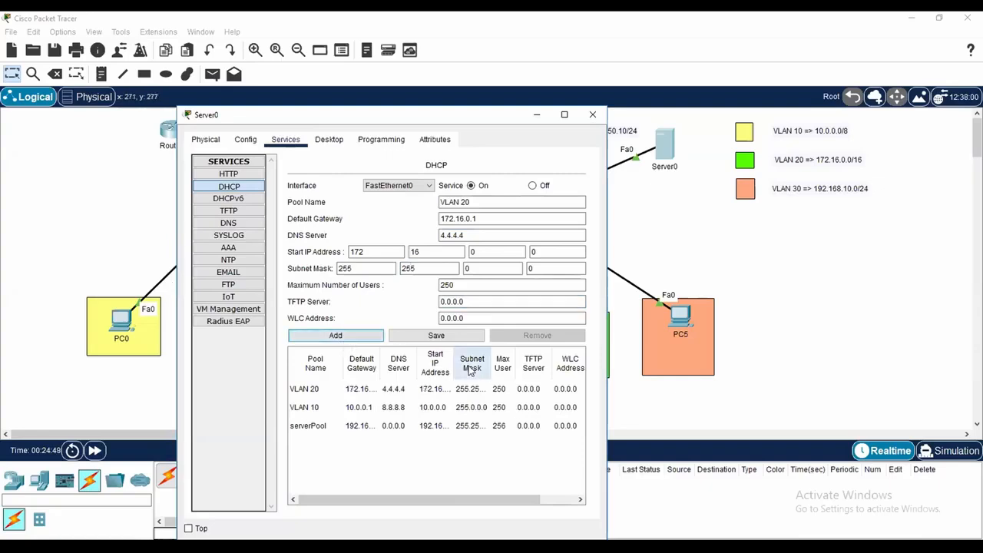
# Step: Name a new DHCP pool VLAN 30 with default gateway 192.168.10.1 and DNS server 2.2.2.2
pyautogui.click(481, 201)
pyautogui.press('BackSpace')
pyautogui.press('BackSpace')
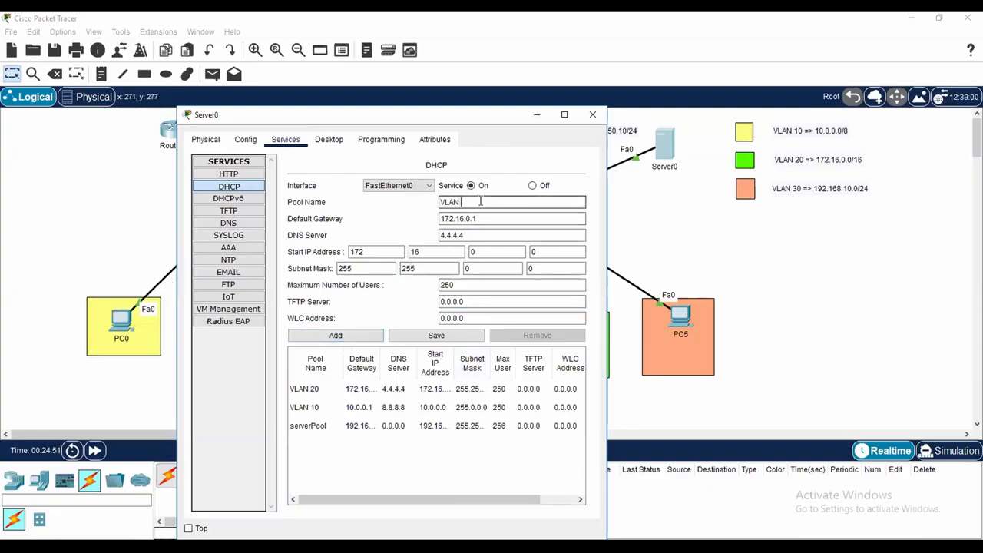
pyautogui.press('Tab')
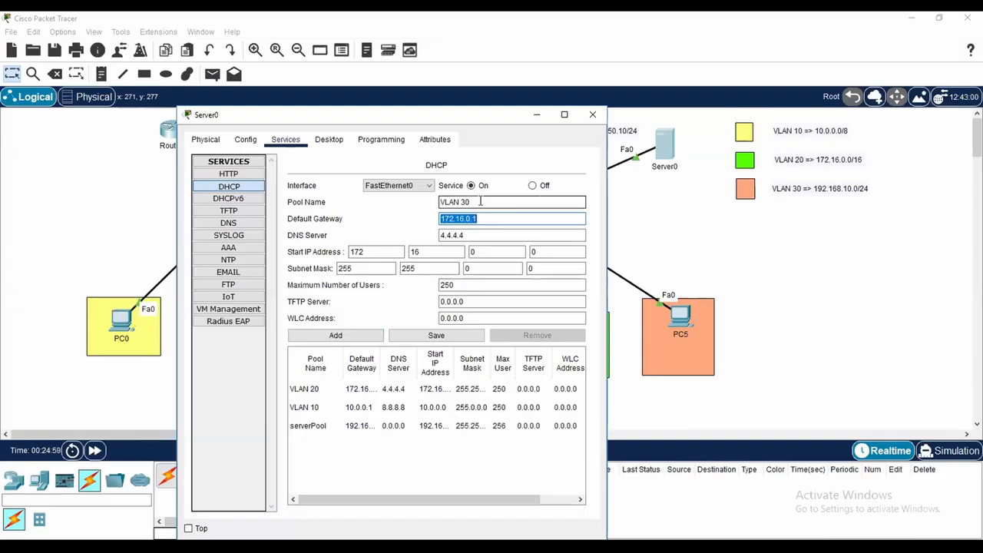
pyautogui.write('1')
pyautogui.press('Tab')
pyautogui.press('Tab')
pyautogui.hotkey('shift', 'Tab')
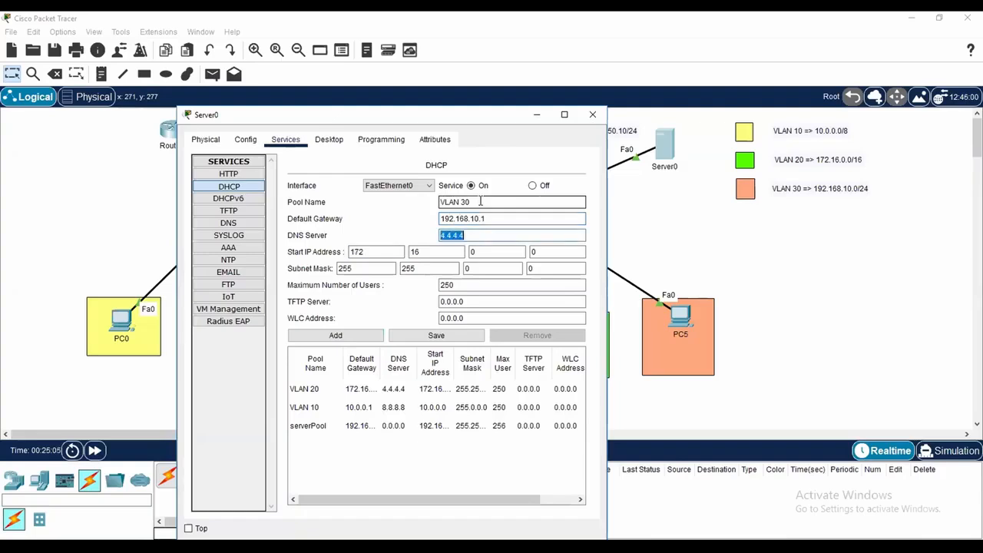
pyautogui.write('2.2.2.2')
# Step: Set the VLAN 30 pool's start IP address to 192.168.10.0
pyautogui.press('Tab')
pyautogui.write('192')
pyautogui.press('Tab')
pyautogui.write('168')
pyautogui.press('Tab')
pyautogui.write('10')
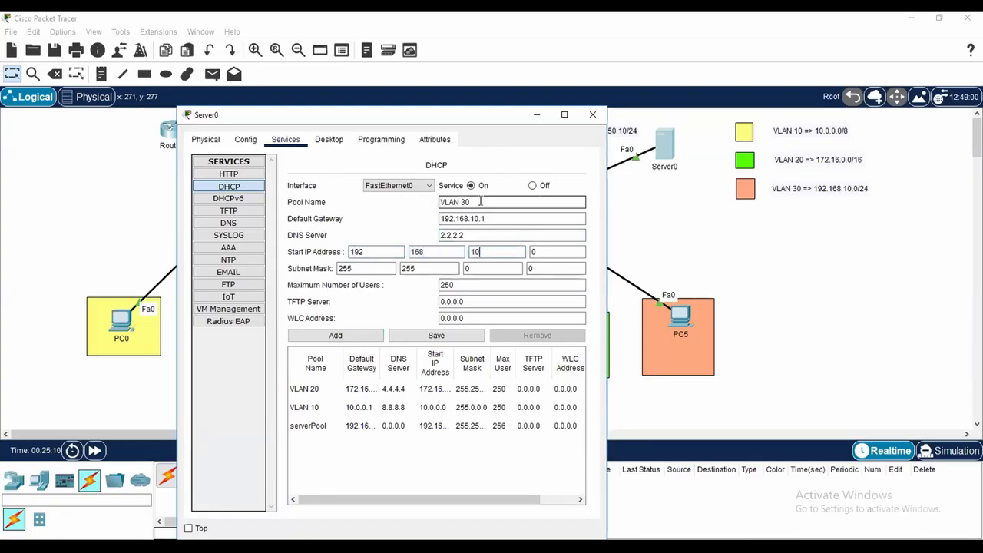
pyautogui.press('Tab')
pyautogui.press('Tab')
pyautogui.press('Tab')
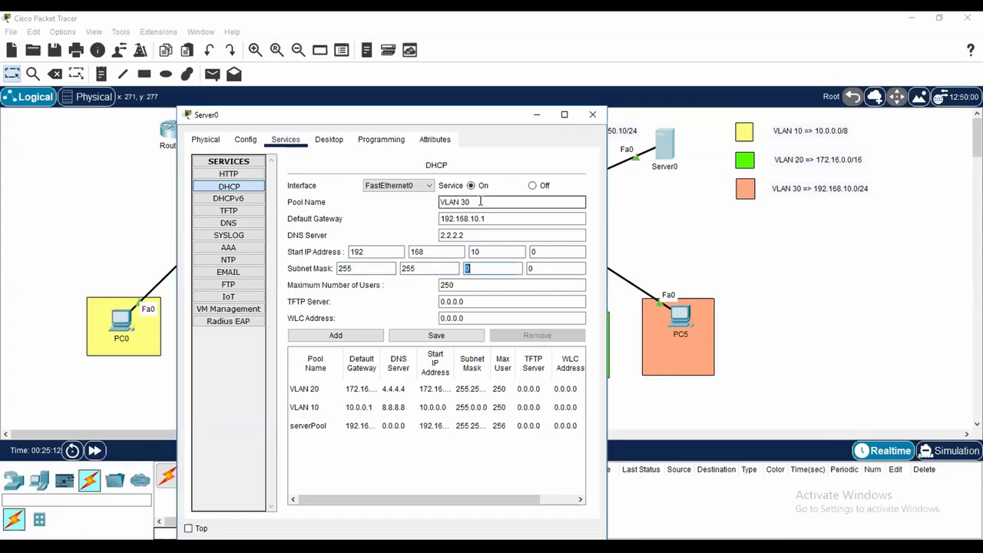
# Step: Set the VLAN 30 pool's subnet mask to 255.255.255.0, add the pool and close Server0's window
pyautogui.write('255')
pyautogui.press('Tab')
pyautogui.press('Tab')
pyautogui.press('Tab')
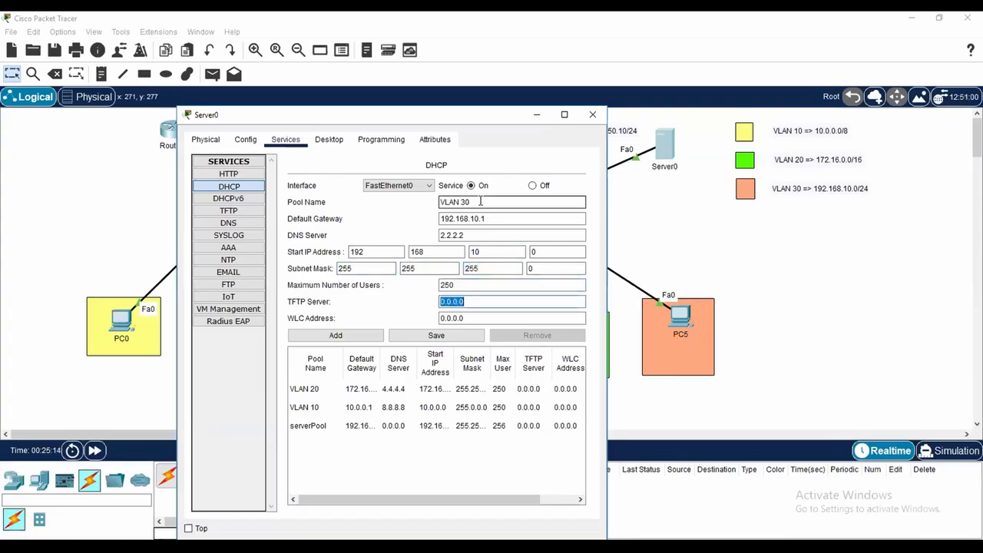
pyautogui.click(361, 336)
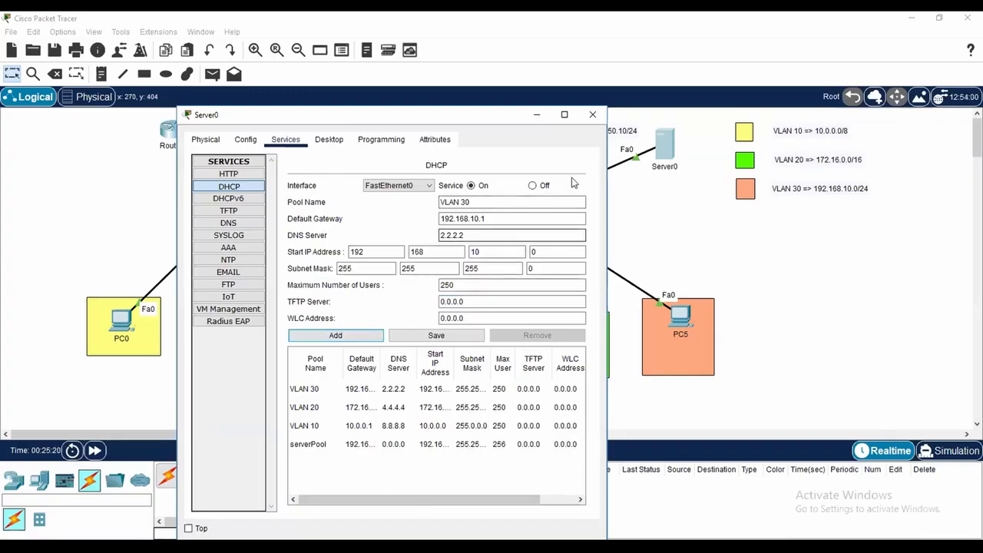
pyautogui.click(593, 115)
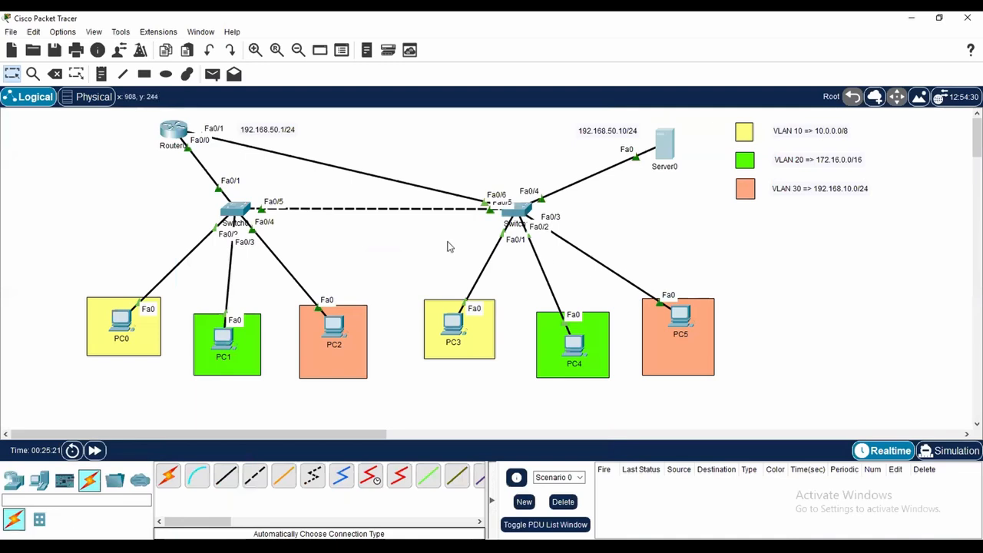
# Step: Try to obtain PC0's IPv4 address through DHCP in its IP configuration, and close the PC0 window
pyautogui.click(121, 323)
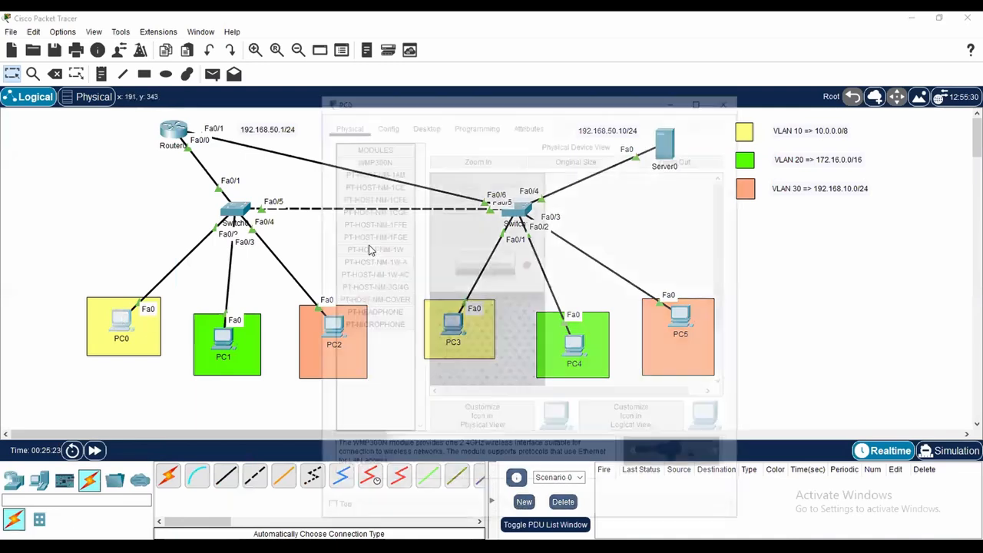
pyautogui.click(422, 125)
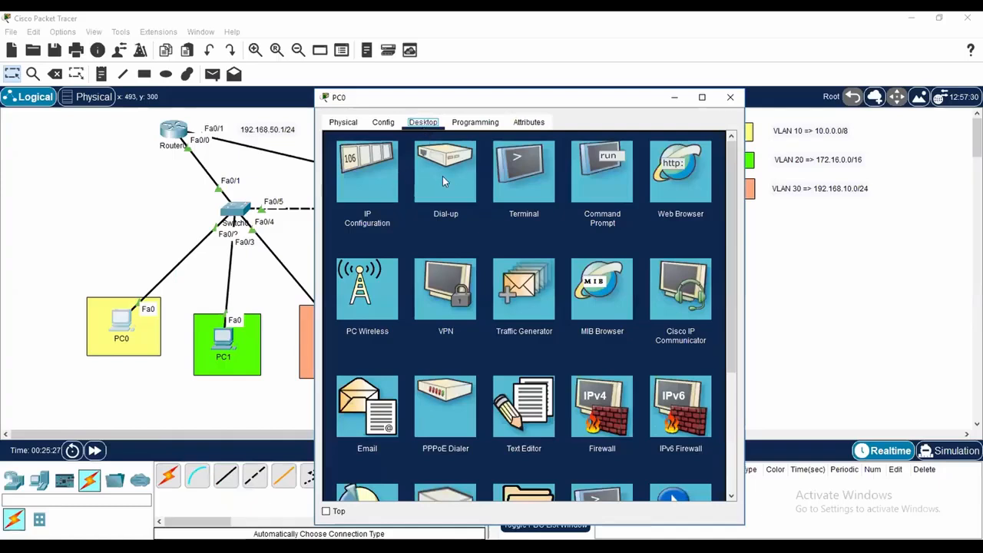
pyautogui.click(390, 184)
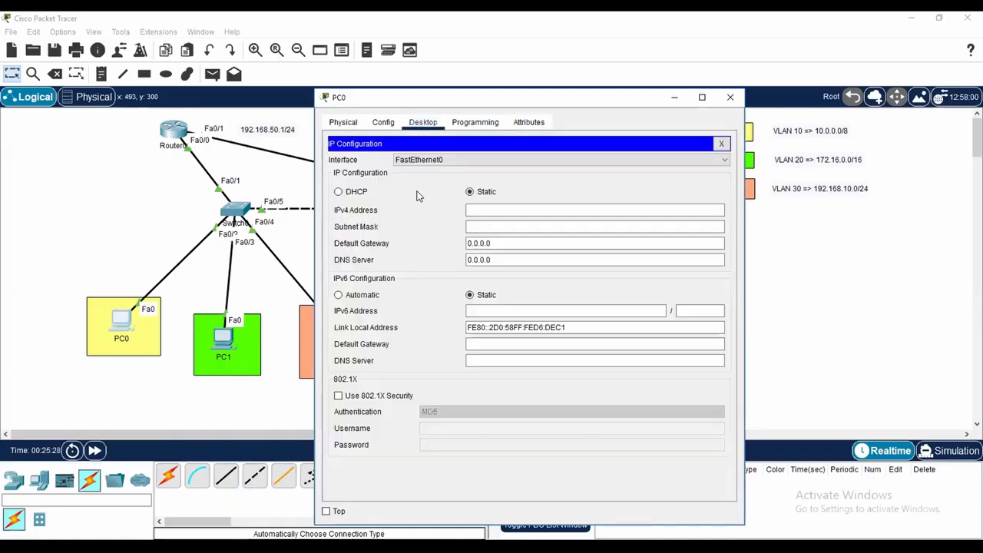
pyautogui.click(340, 192)
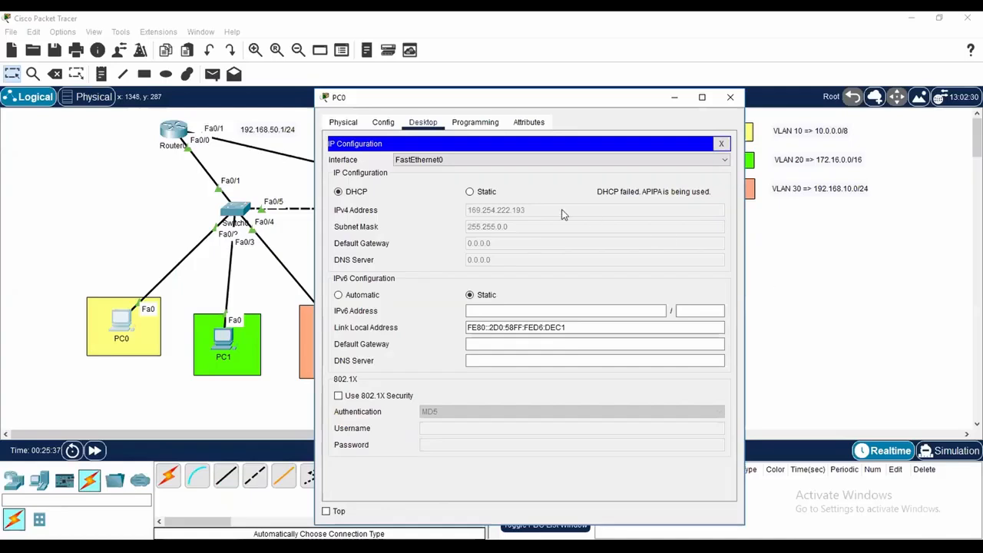
pyautogui.click(729, 97)
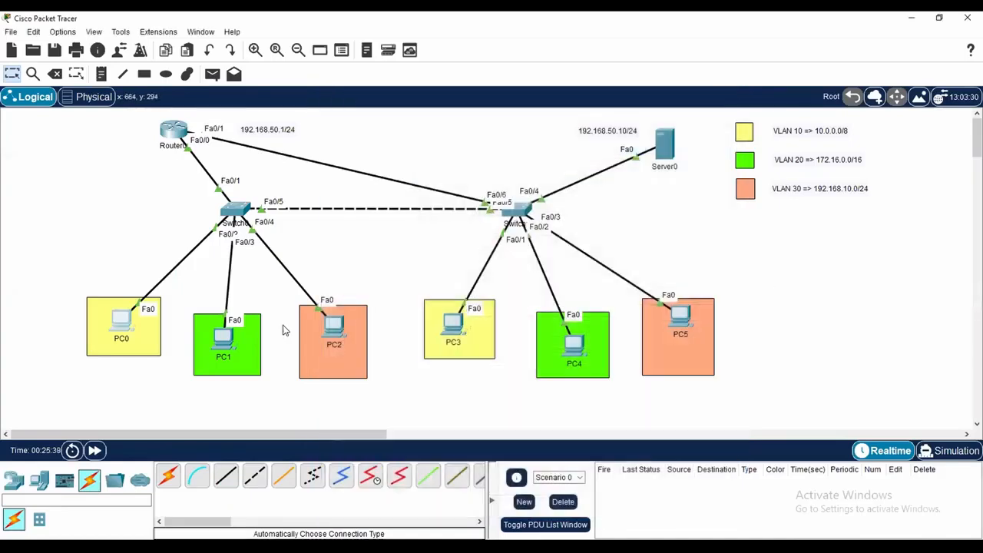
# Step: Switch PC1's IPv4 configuration to DHCP and close the PC1 window
pyautogui.click(224, 338)
pyautogui.click(424, 125)
pyautogui.click(370, 183)
pyautogui.click(391, 194)
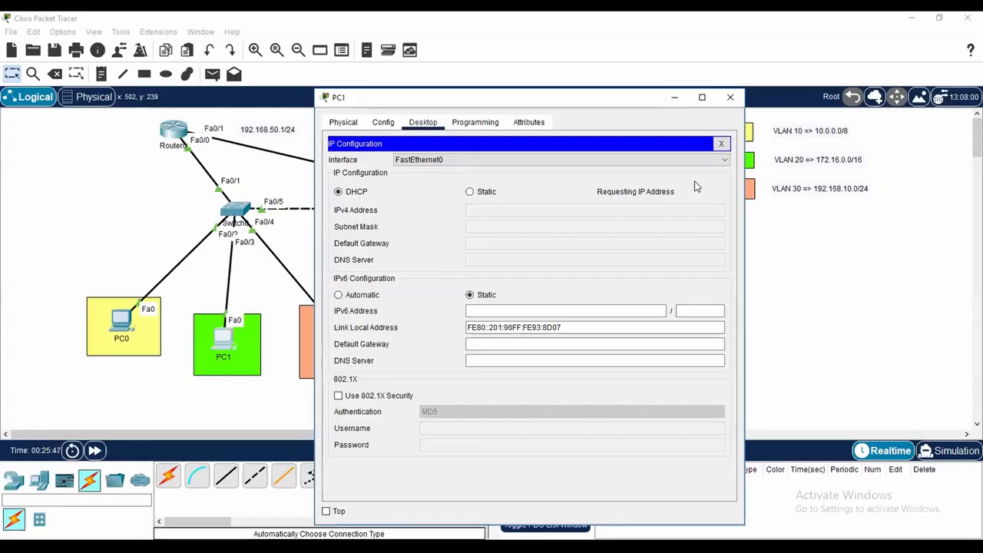
pyautogui.click(730, 97)
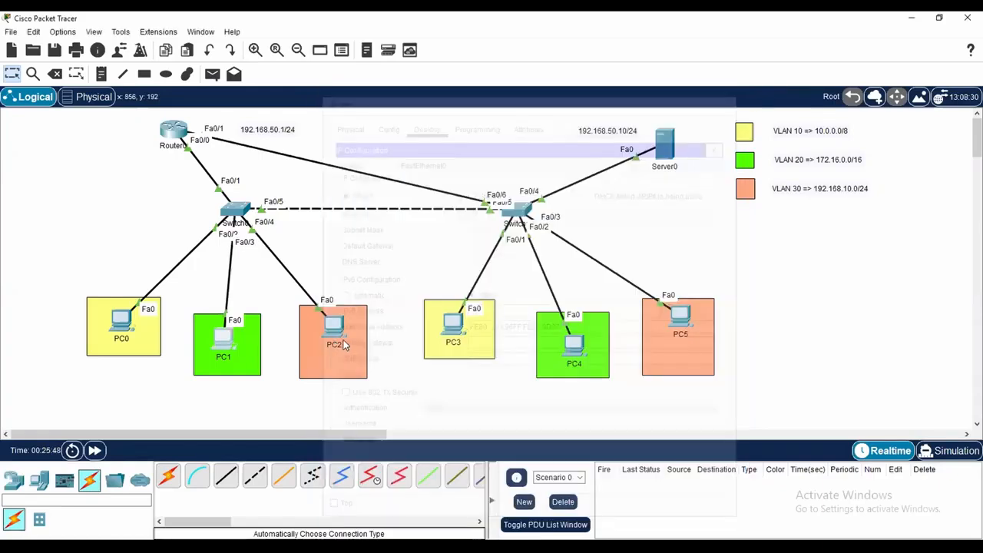
# Step: Switch PC2's IPv4 configuration to DHCP and close the PC2 window
pyautogui.click(341, 327)
pyautogui.click(382, 123)
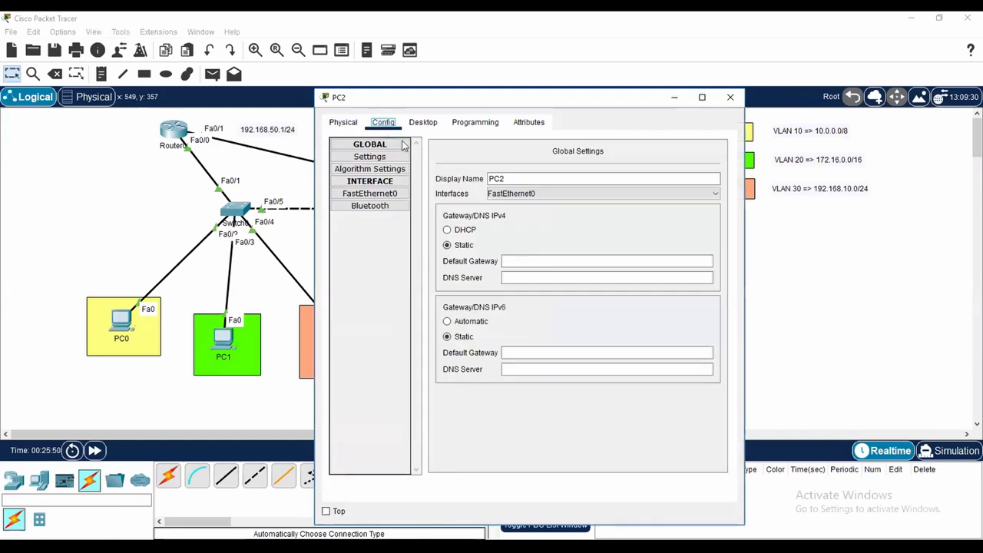
pyautogui.click(422, 122)
pyautogui.click(383, 185)
pyautogui.click(358, 191)
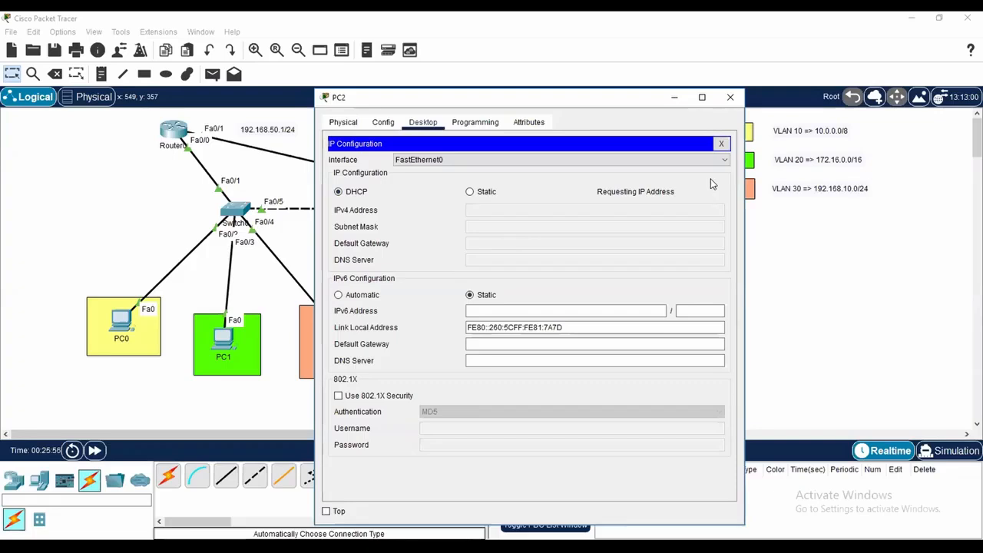
pyautogui.click(729, 97)
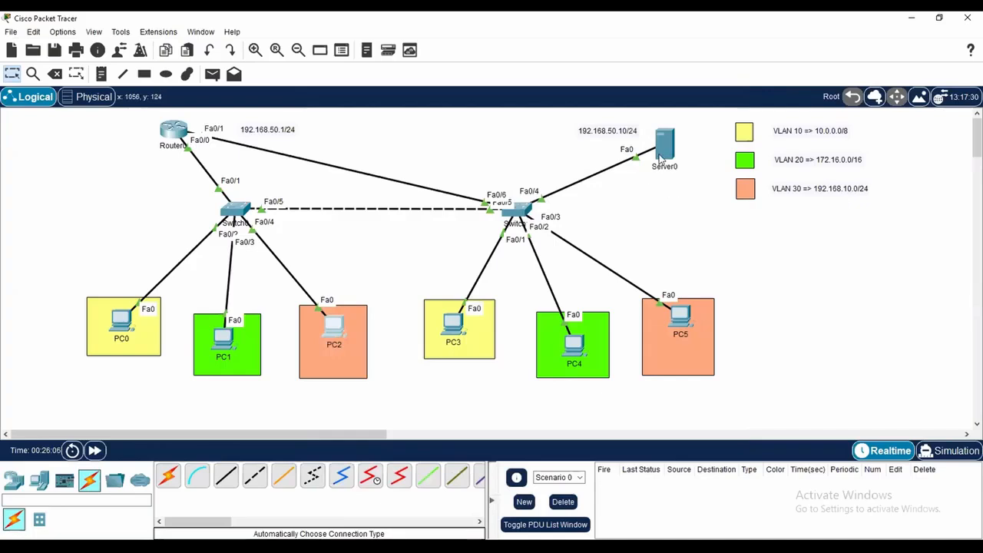
# Step: Give PC0 the static IPv4 address 10.0.0.20 with mask 255.0.0.0 and default gateway 10.0.0.1
pyautogui.click(121, 323)
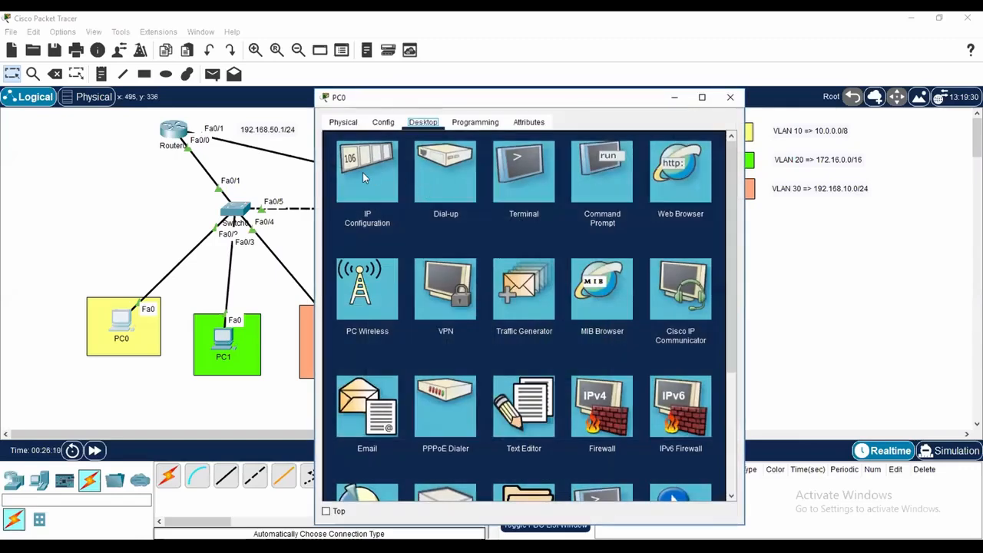
pyautogui.click(363, 172)
pyautogui.click(480, 192)
pyautogui.click(532, 211)
pyautogui.write('10.0.0.20')
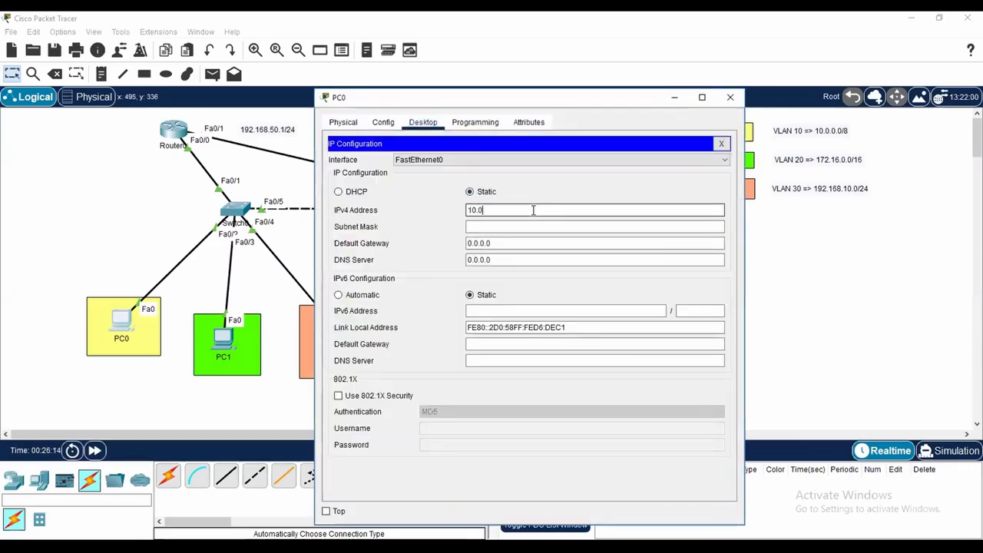
pyautogui.press('Tab')
pyautogui.press('Tab')
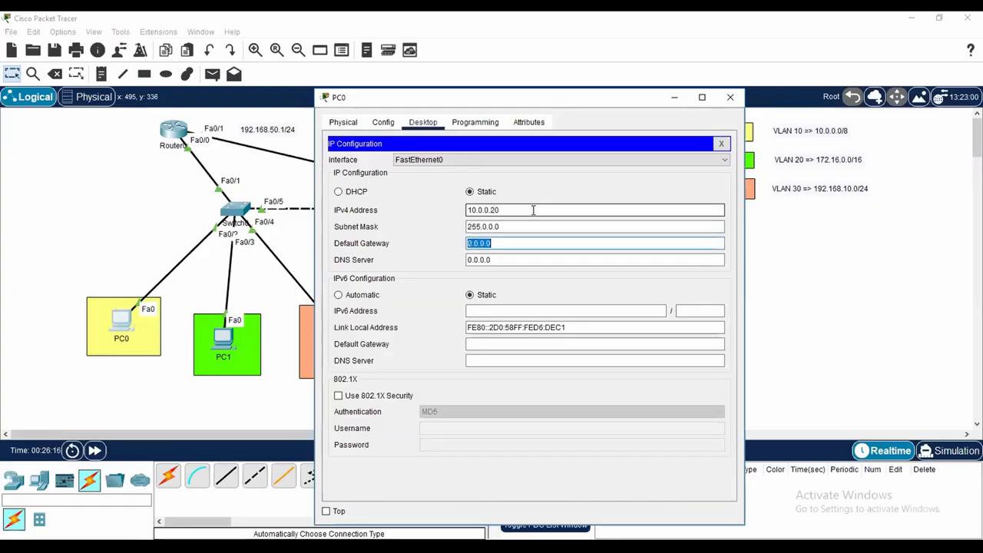
pyautogui.write('10.0.0.1')
pyautogui.press('Tab')
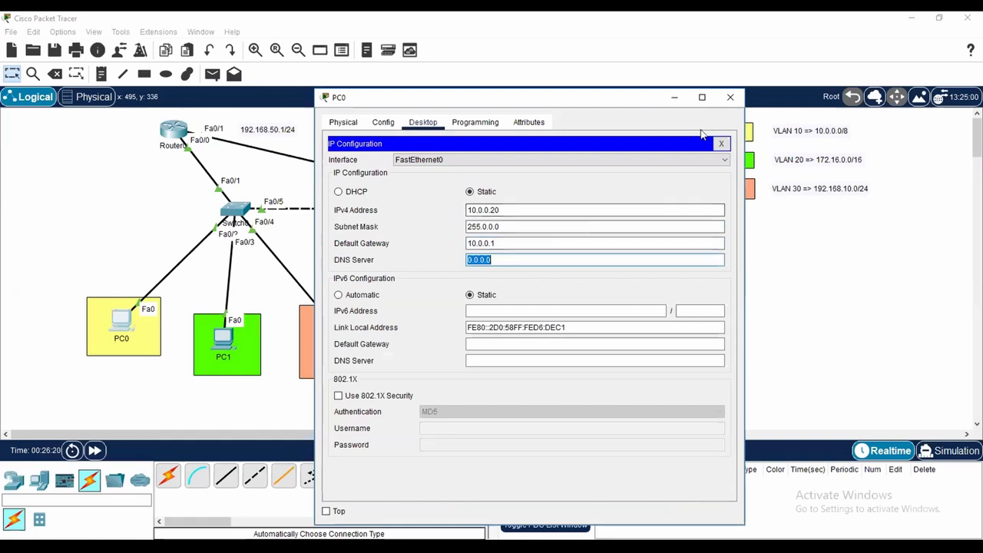
pyautogui.click(721, 144)
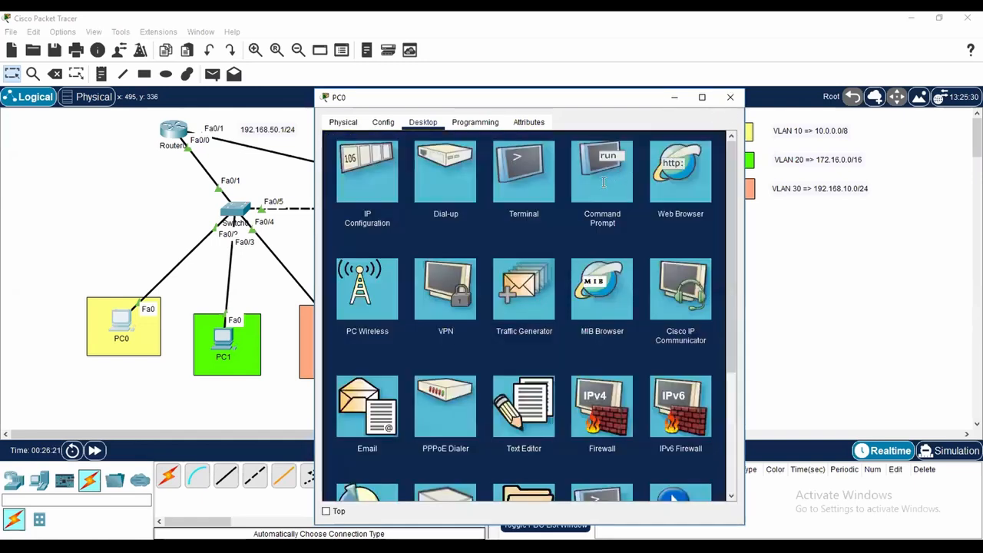
# Step: Ping the VLAN 10 gateway 10.0.0.1 from PC0's command prompt
pyautogui.click(607, 178)
pyautogui.write('pin')
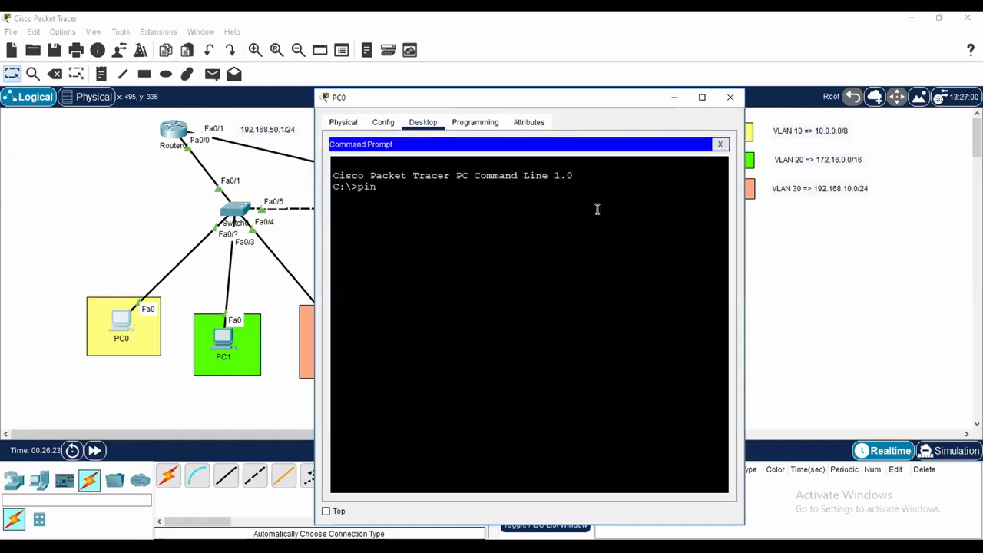
pyautogui.write('g 10.0.0.1')
pyautogui.press('Return')
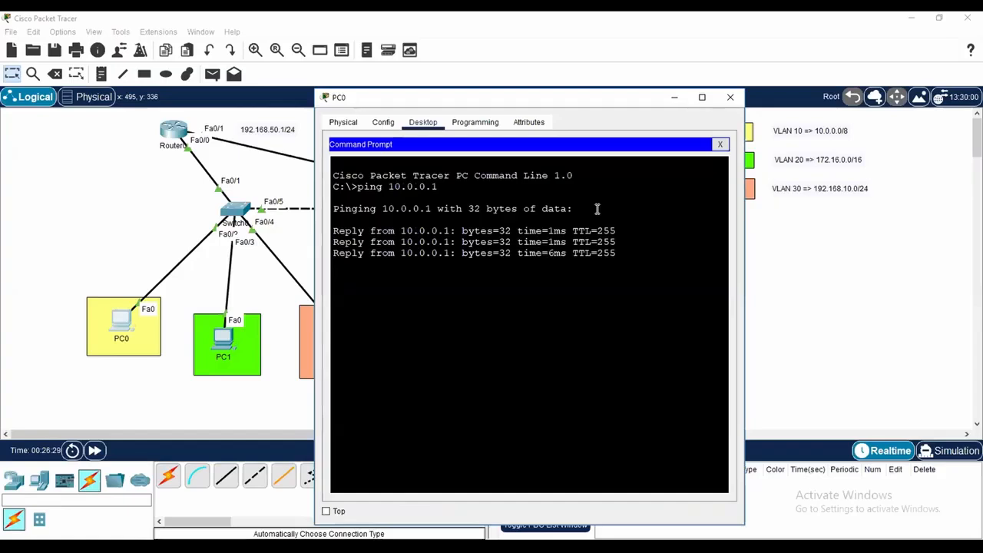
# Step: Ping Server0 at 192.168.50.10 from PC0's command prompt
pyautogui.write('ping 10.0.0.')
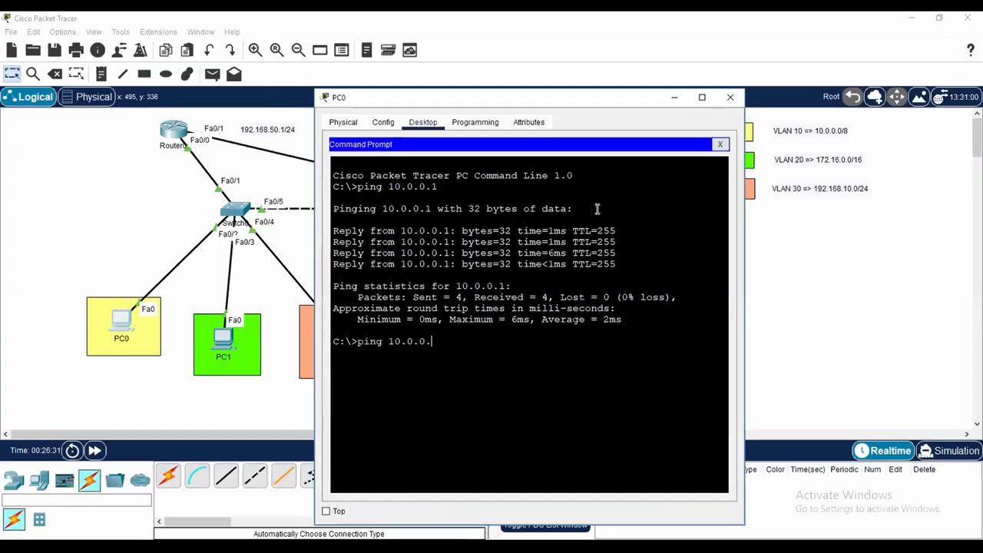
pyautogui.press('BackSpace')
pyautogui.press('BackSpace')
pyautogui.press('BackSpace')
pyautogui.press('BackSpace')
pyautogui.write('192.168.50.10')
pyautogui.press('Return')
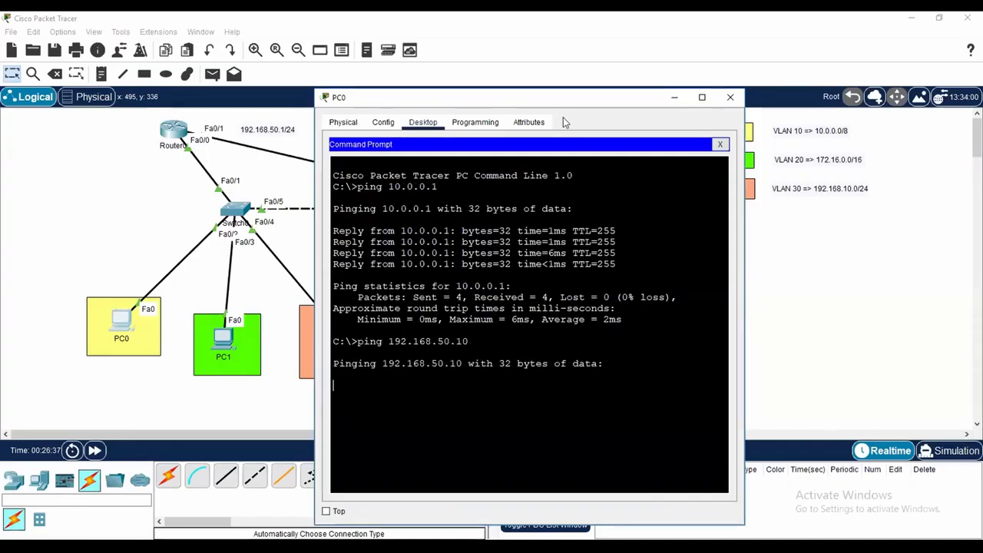
pyautogui.moveTo(568, 104); pyautogui.dragTo(486, 203)
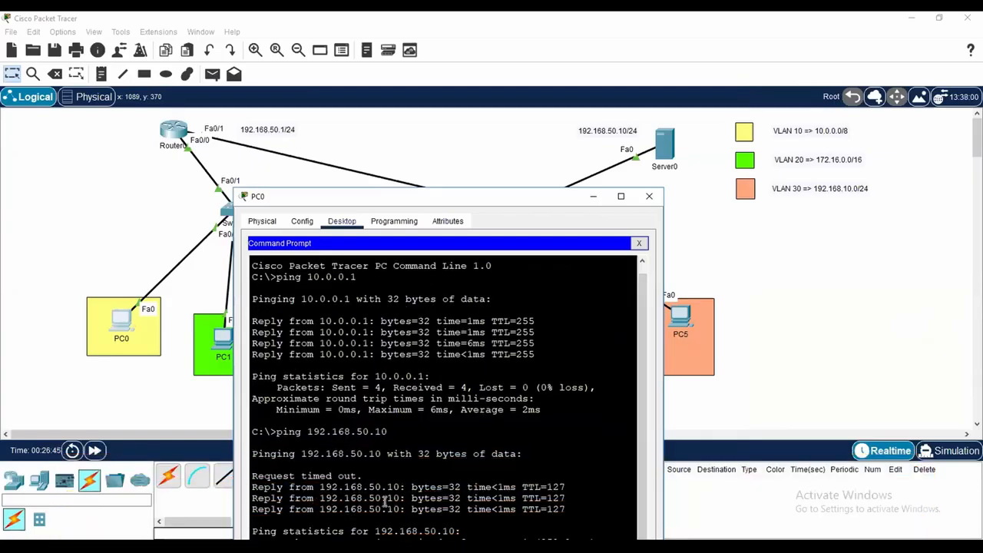
pyautogui.moveTo(485, 197); pyautogui.dragTo(424, 122)
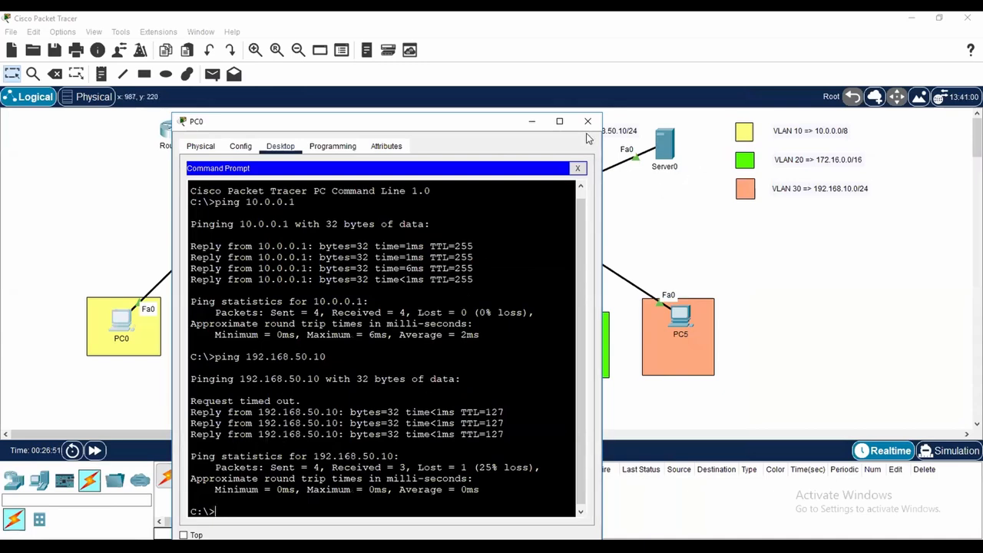
# Step: Switch PC0's IPv4 configuration back to DHCP and close the PC0 window
pyautogui.click(578, 168)
pyautogui.click(223, 213)
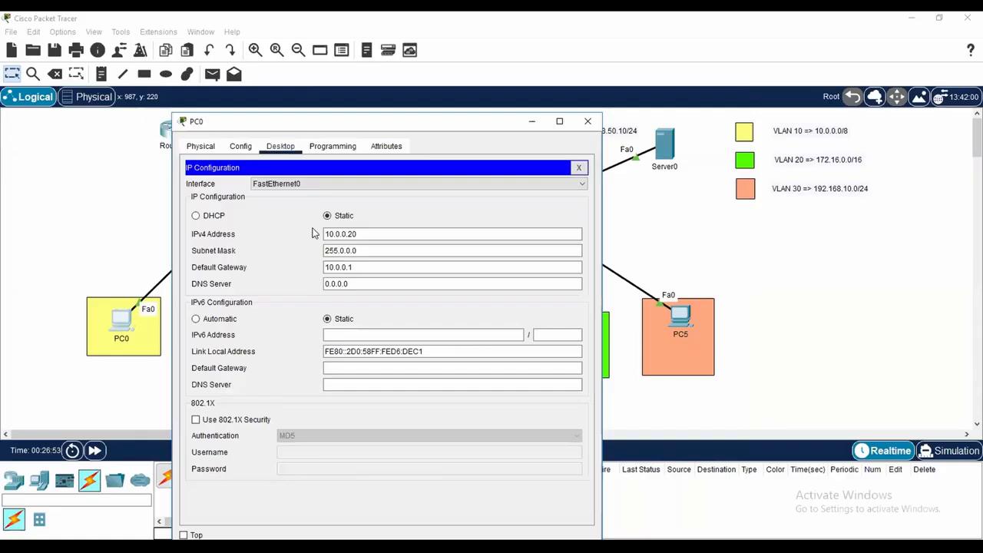
pyautogui.click(225, 216)
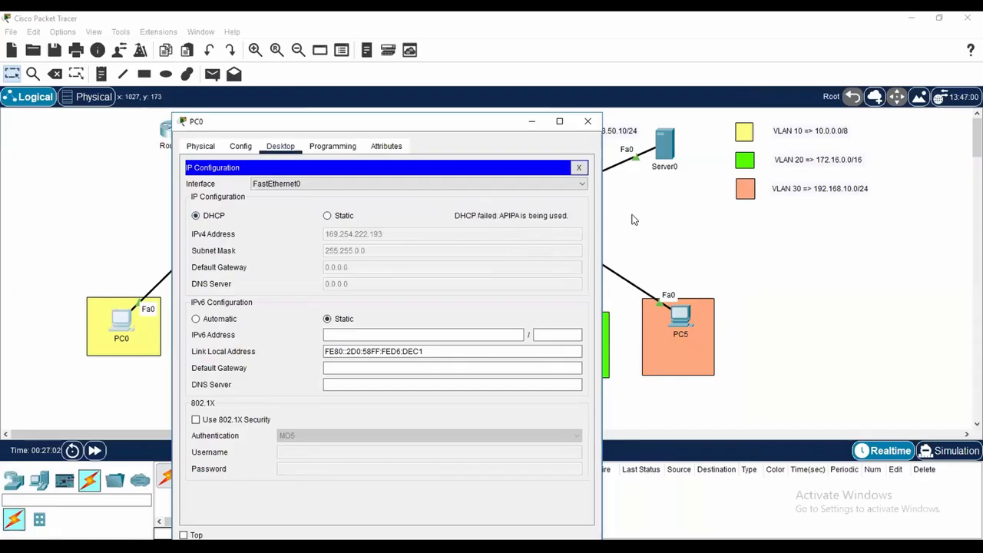
pyautogui.click(588, 121)
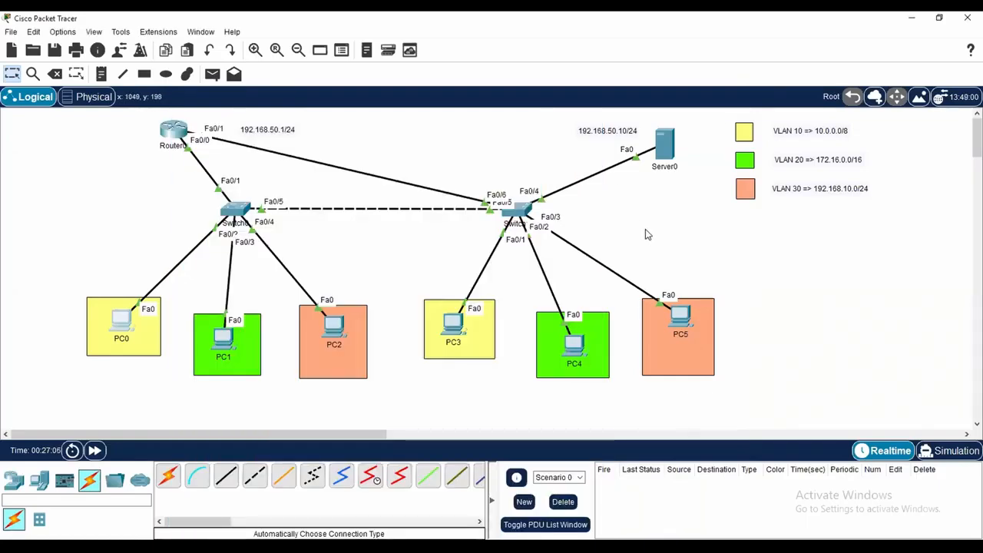
# Step: Open Server0's command prompt and ping the router interface 192.168.50.1
pyautogui.click(666, 151)
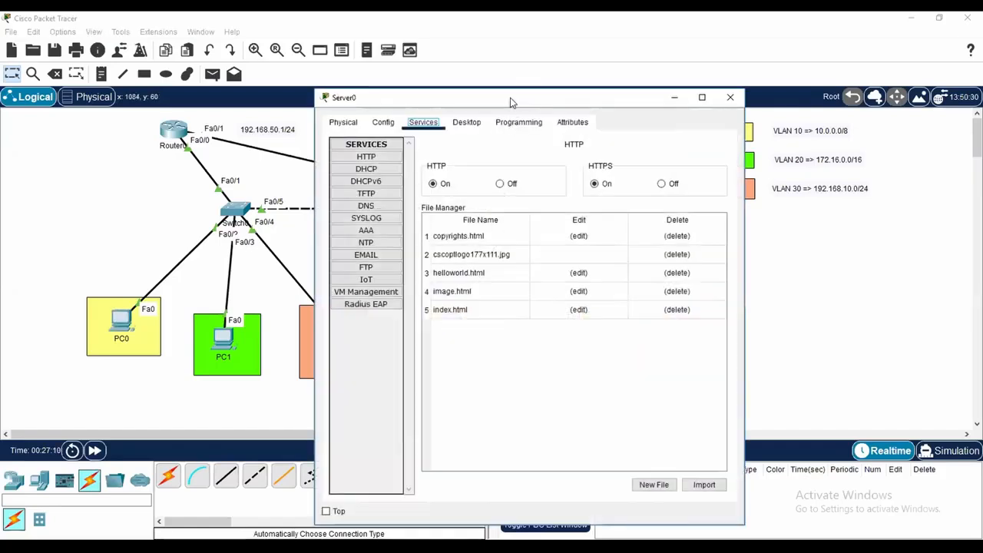
pyautogui.moveTo(513, 102); pyautogui.dragTo(634, 88)
pyautogui.click(588, 108)
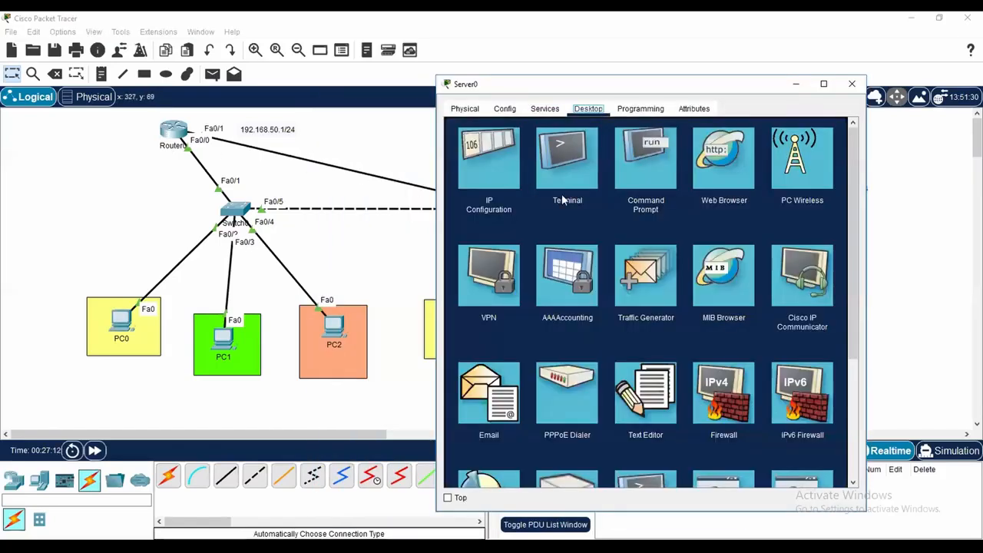
pyautogui.click(647, 170)
pyautogui.write('ping 192.168.1')
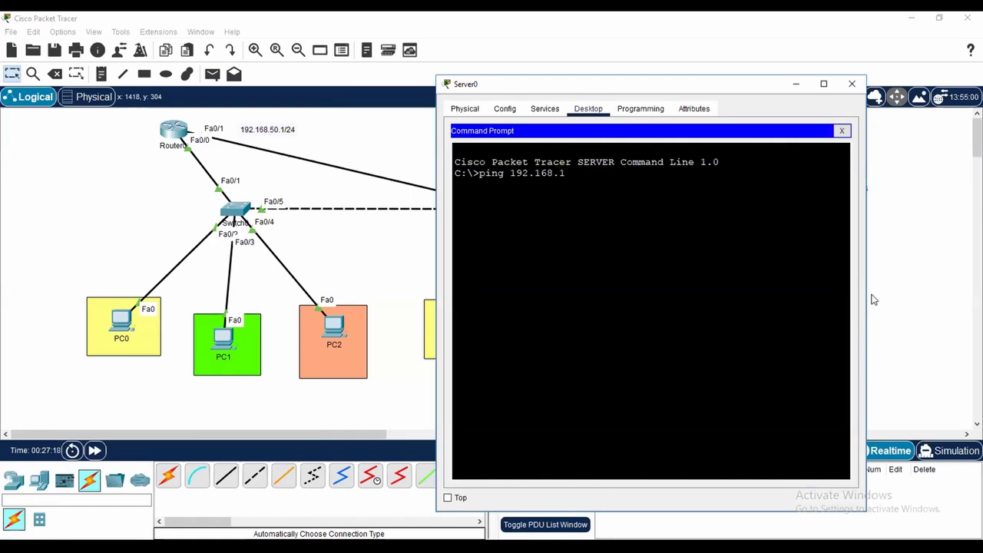
pyautogui.write('50.1')
pyautogui.press('Return')
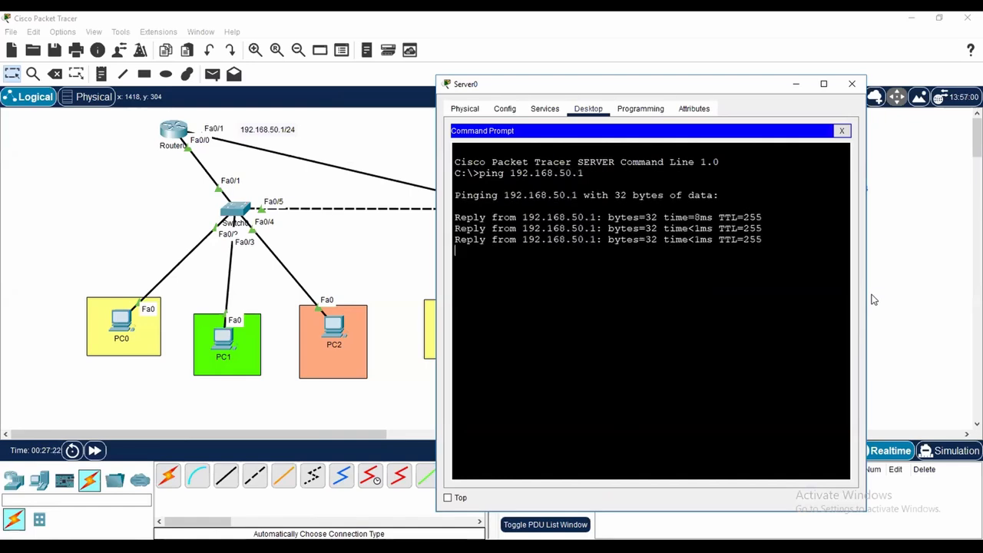
# Step: Ping the VLAN 10 gateway 10.0.0.1 from Server0
pyautogui.press('Up')
pyautogui.press('BackSpace')
pyautogui.press('BackSpace')
pyautogui.press('BackSpace')
pyautogui.press('BackSpace')
pyautogui.press('BackSpace')
pyautogui.press('BackSpace')
pyautogui.press('BackSpace')
pyautogui.press('BackSpace')
pyautogui.press('BackSpace')
pyautogui.press('BackSpace')
pyautogui.press('BackSpace')
pyautogui.press('BackSpace')
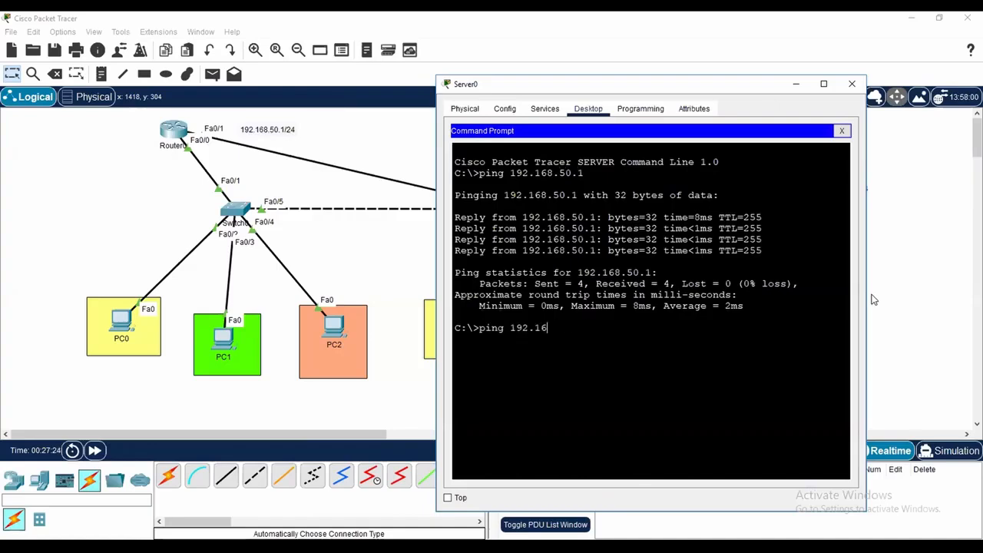
pyautogui.write('10.0.0.1')
pyautogui.press('Return')
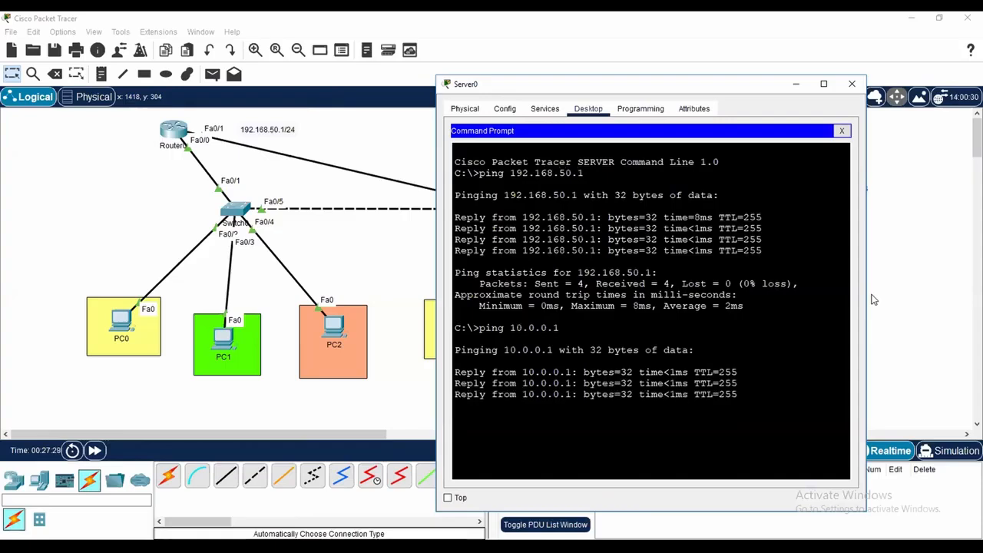
# Step: Ping the VLAN 20 gateway 172.16.0.1 from Server0 and close the Server0 window
pyautogui.press('Up')
pyautogui.press('BackSpace')
pyautogui.press('BackSpace')
pyautogui.press('BackSpace')
pyautogui.press('BackSpace')
pyautogui.press('BackSpace')
pyautogui.press('BackSpace')
pyautogui.press('BackSpace')
pyautogui.press('BackSpace')
pyautogui.write('172.16')
pyautogui.write('.0.1')
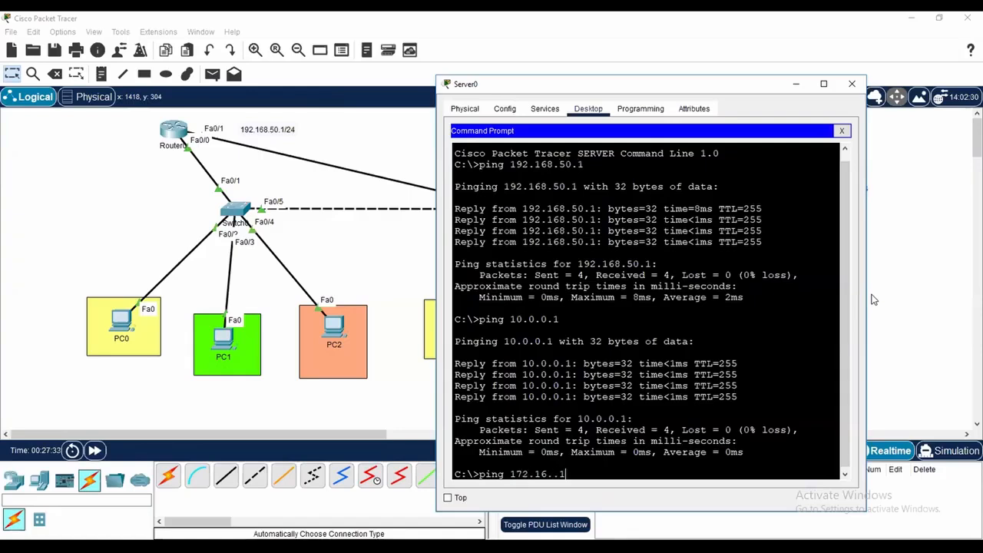
pyautogui.press('Return')
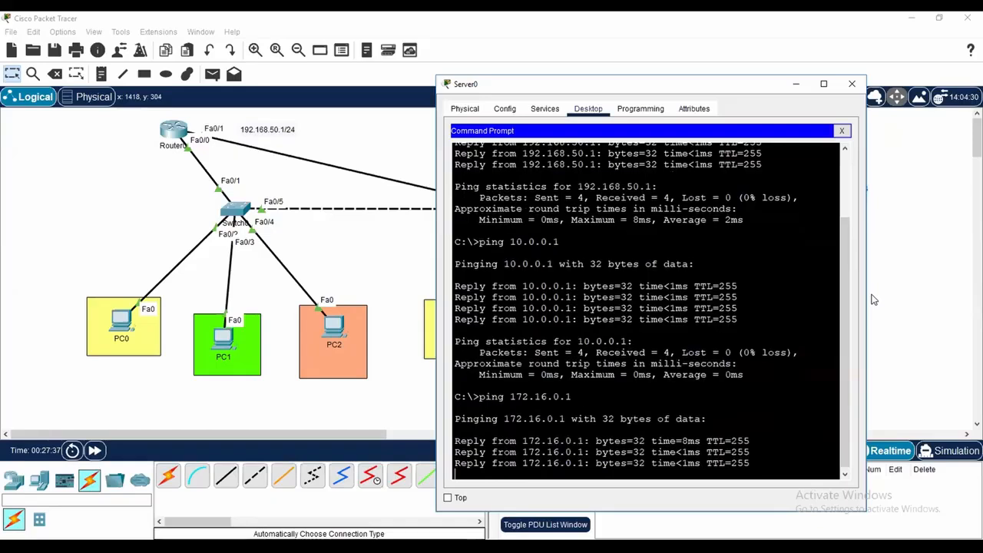
pyautogui.click(854, 86)
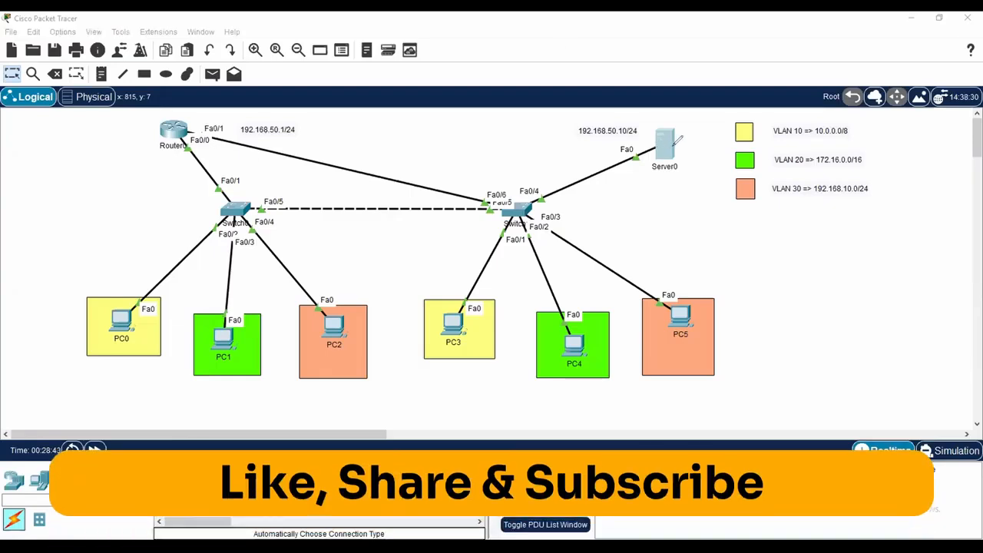
pyautogui.moveTo(674, 146)
pyautogui.mouseDown()
pyautogui.moveTo(564, 116)
pyautogui.moveTo(707, 176)
pyautogui.moveTo(560, 137)
pyautogui.mouseUp()
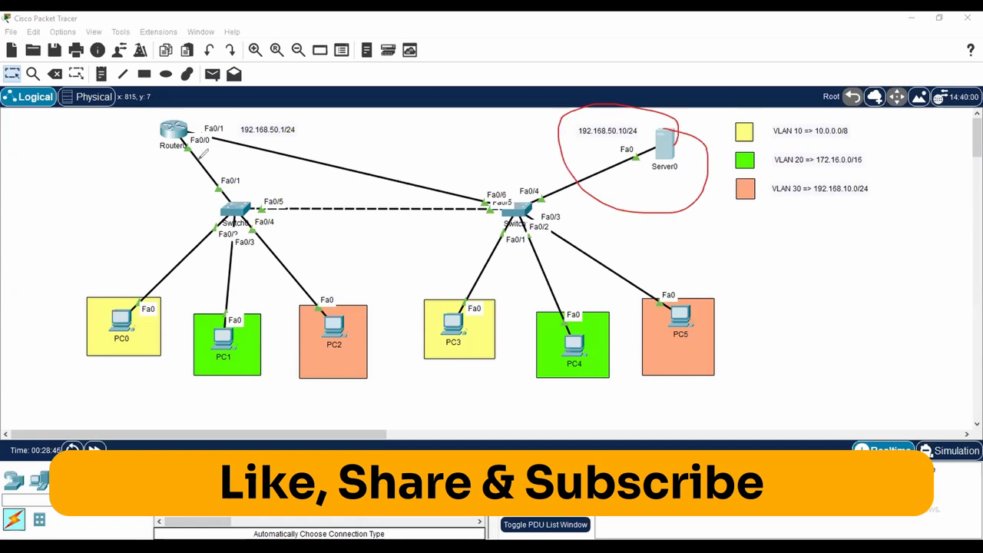
pyautogui.moveTo(218, 156)
pyautogui.mouseDown()
pyautogui.moveTo(182, 105)
pyautogui.moveTo(163, 175)
pyautogui.moveTo(224, 158)
pyautogui.mouseUp()
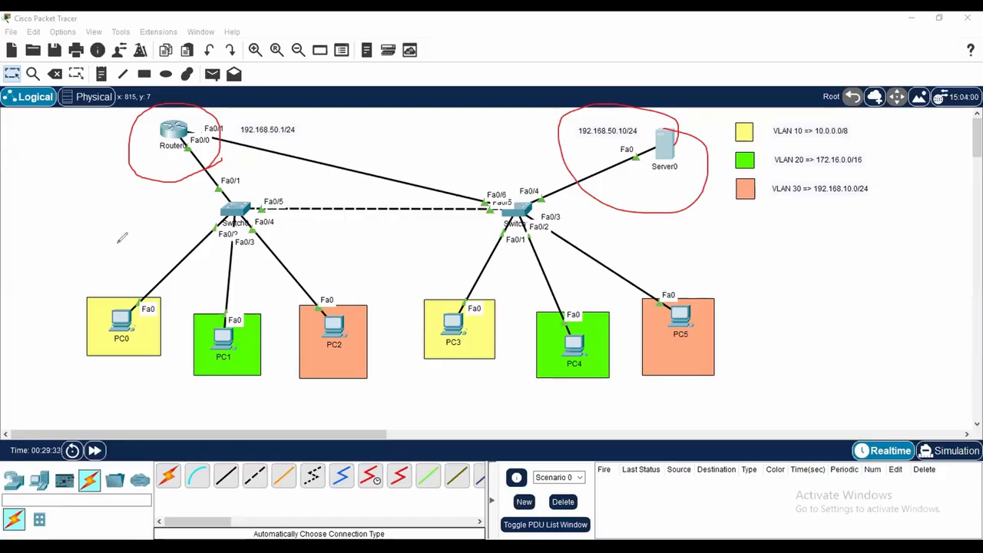
pyautogui.click(45, 360)
pyautogui.moveTo(179, 111)
pyautogui.mouseDown()
pyautogui.moveTo(218, 136)
pyautogui.moveTo(399, 157)
pyautogui.moveTo(626, 156)
pyautogui.moveTo(606, 164)
pyautogui.mouseUp()
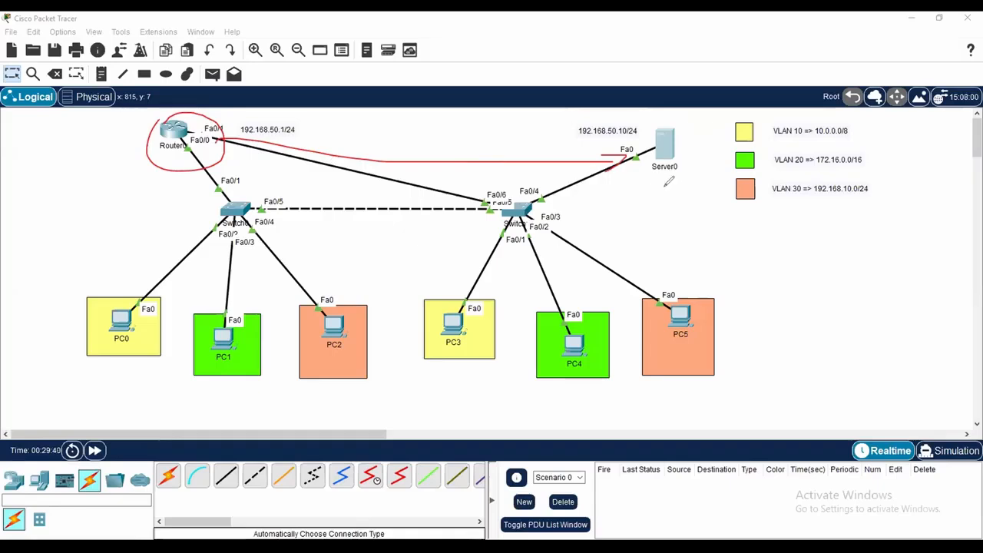
pyautogui.moveTo(157, 288)
pyautogui.mouseDown()
pyautogui.moveTo(77, 330)
pyautogui.moveTo(153, 304)
pyautogui.moveTo(199, 147)
pyautogui.mouseUp()
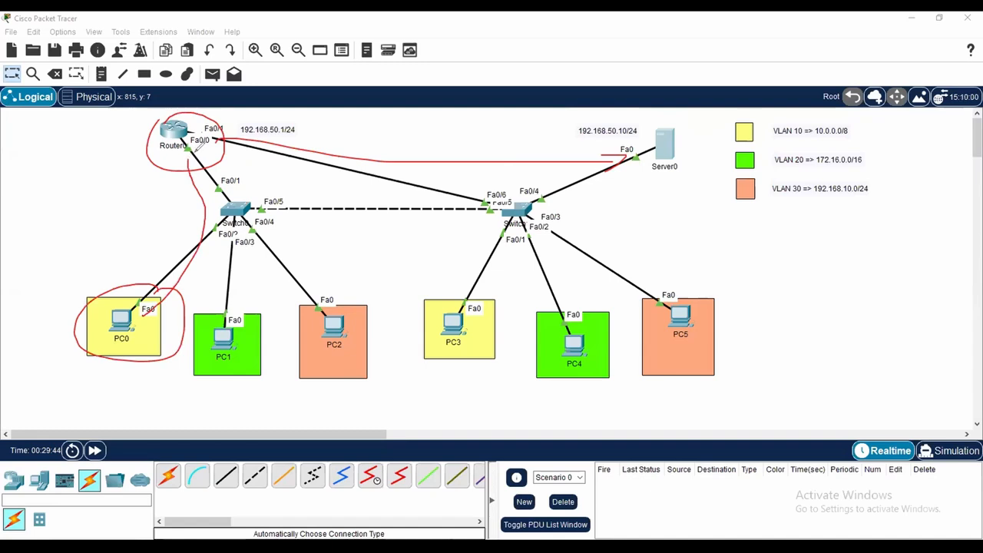
pyautogui.moveTo(540, 224)
pyautogui.mouseDown()
pyautogui.moveTo(644, 167)
pyautogui.moveTo(654, 188)
pyautogui.mouseUp()
pyautogui.moveTo(583, 142)
pyautogui.mouseDown()
pyautogui.moveTo(649, 135)
pyautogui.moveTo(540, 140)
pyautogui.mouseUp()
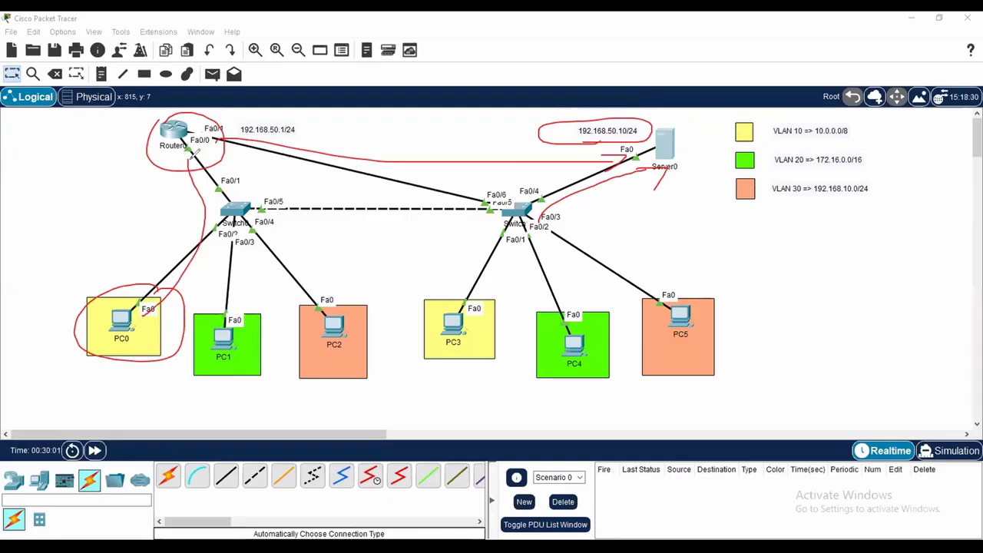
pyautogui.moveTo(183, 163)
pyautogui.mouseDown()
pyautogui.moveTo(188, 187)
pyautogui.moveTo(195, 164)
pyautogui.mouseUp()
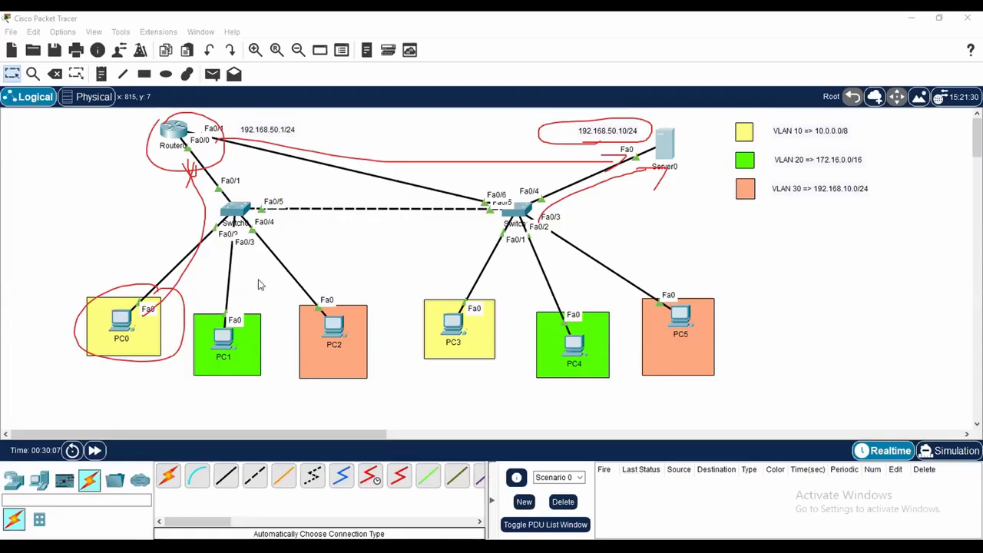
pyautogui.press('Escape')
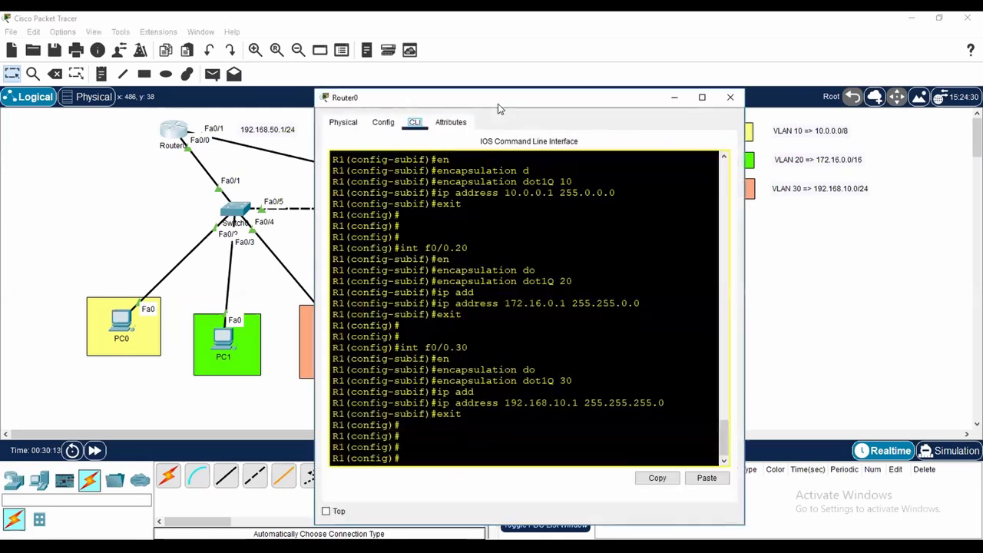
# Step: On Router0's subinterface f0/0.10, set the IP helper address to 192.168.50.10 and return to global configuration mode
pyautogui.moveTo(498, 106); pyautogui.dragTo(527, 57)
pyautogui.click(487, 393)
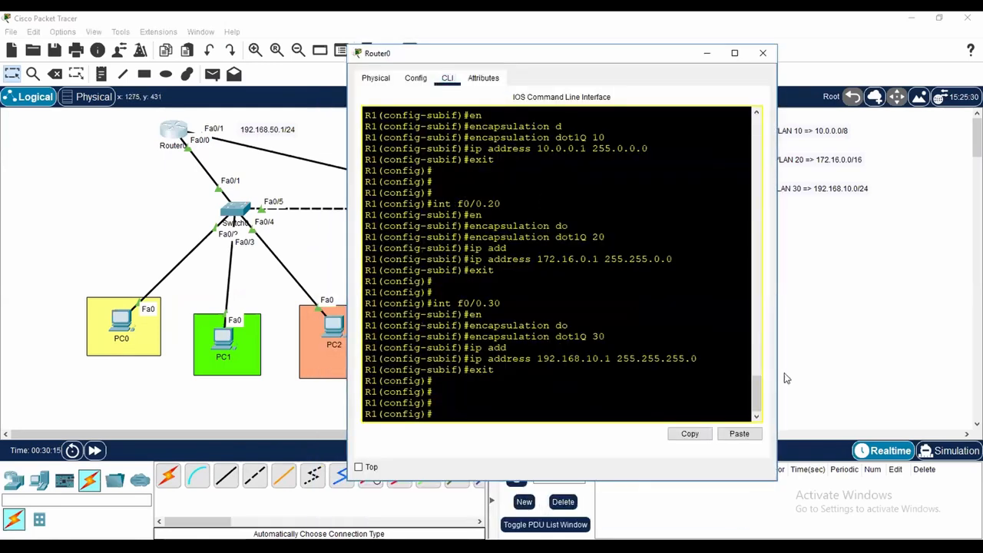
pyautogui.press('Return')
pyautogui.press('Return')
pyautogui.press('Return')
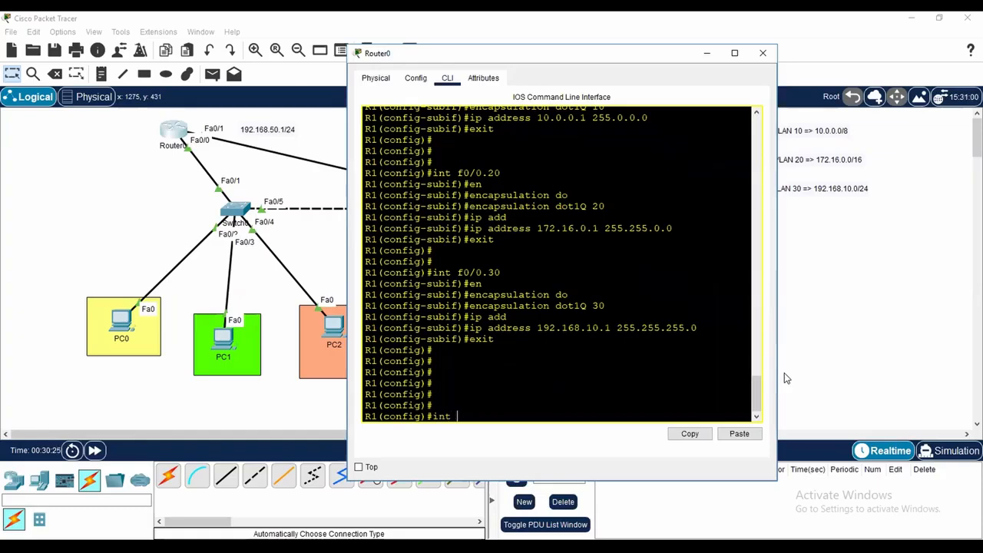
pyautogui.write('10')
pyautogui.press('Return')
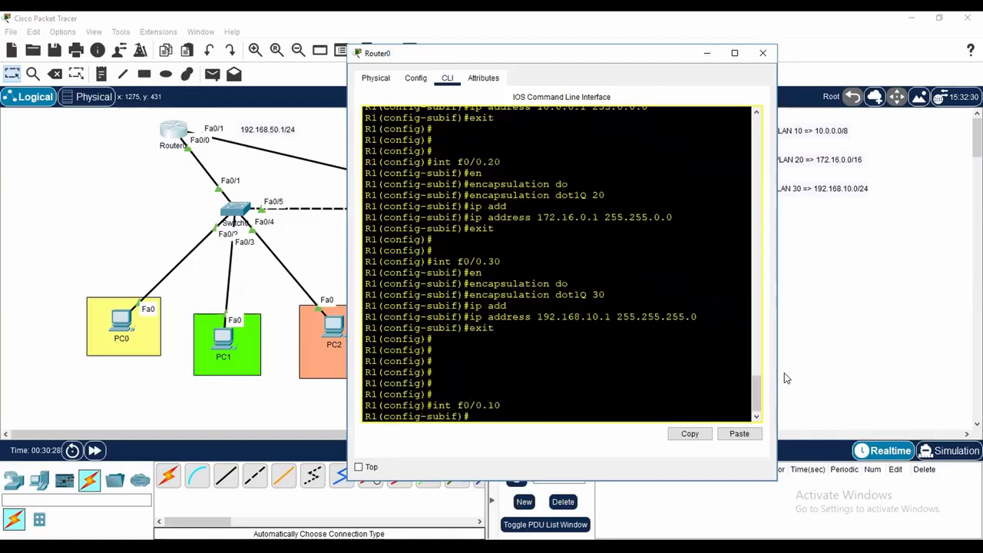
pyautogui.write('ip he')
pyautogui.press('Tab')
pyautogui.write('l')
pyautogui.press('Tab')
pyautogui.write('p')
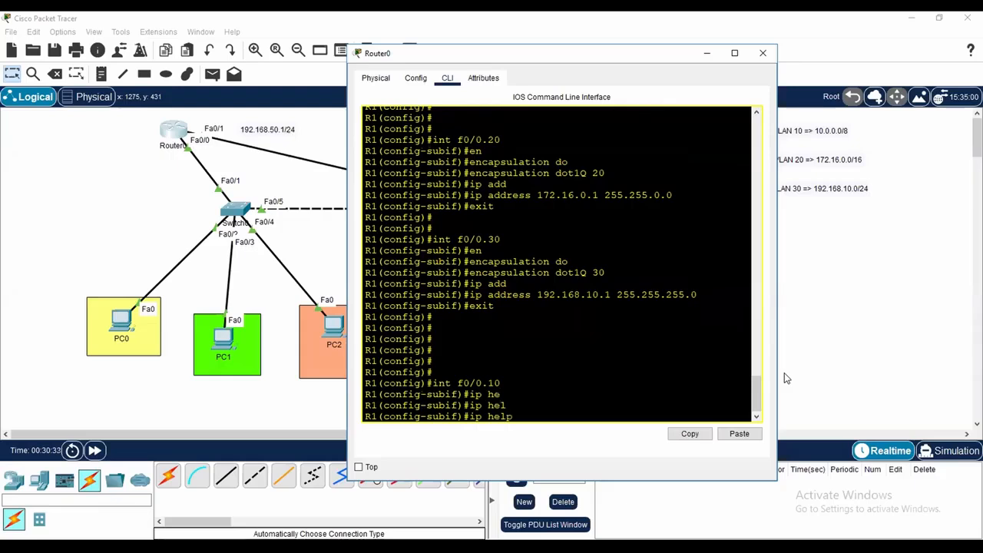
pyautogui.write('e')
pyautogui.press('Tab')
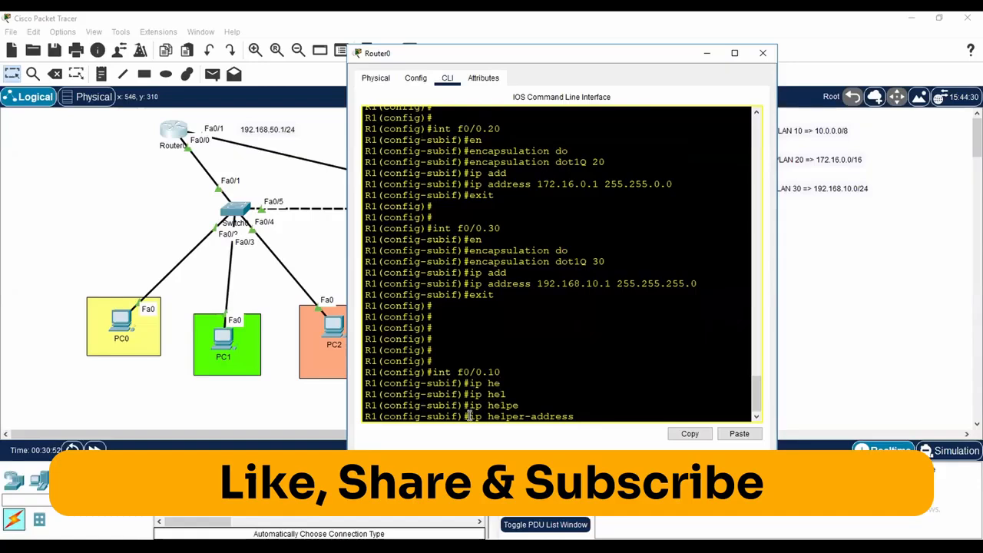
pyautogui.moveTo(470, 417); pyautogui.dragTo(577, 415)
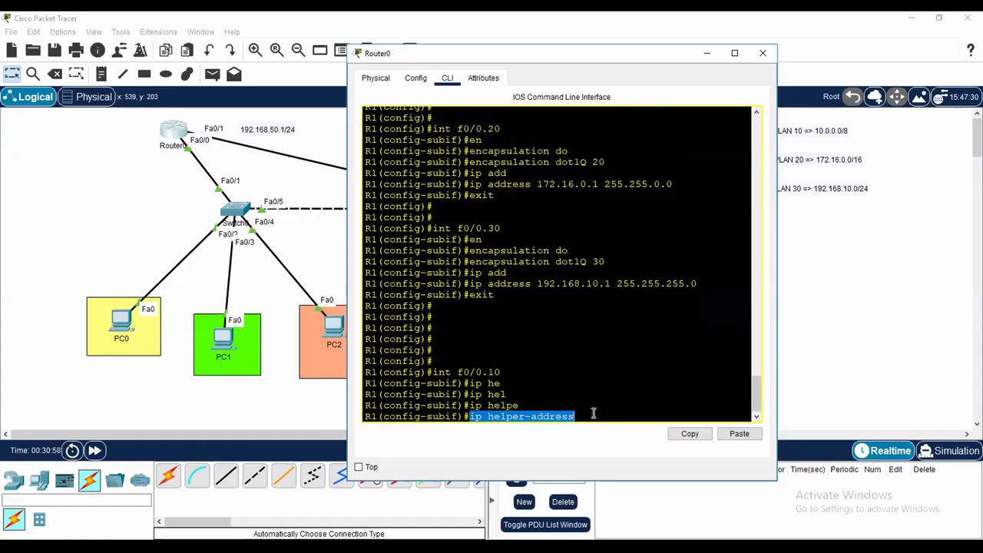
pyautogui.click(673, 377)
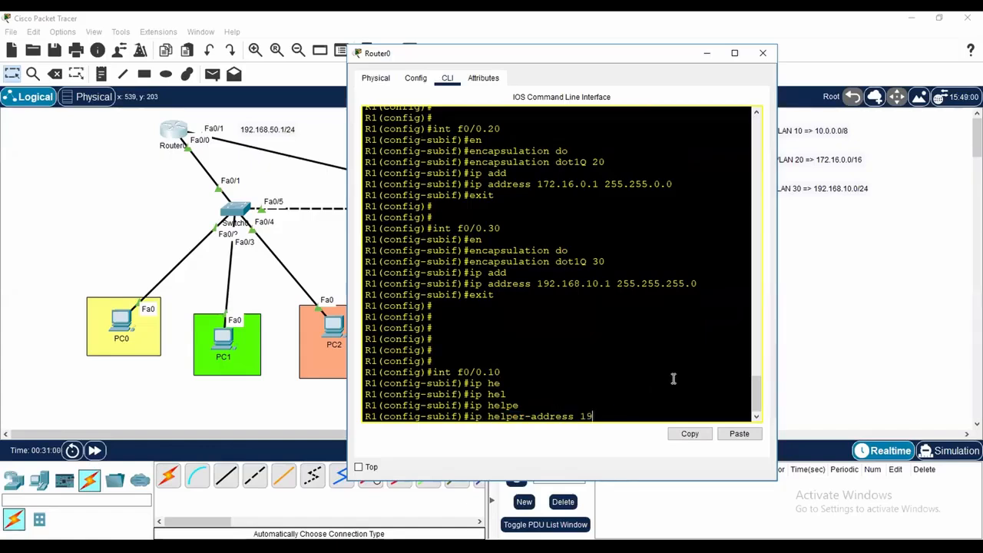
pyautogui.write('192.168.50.10')
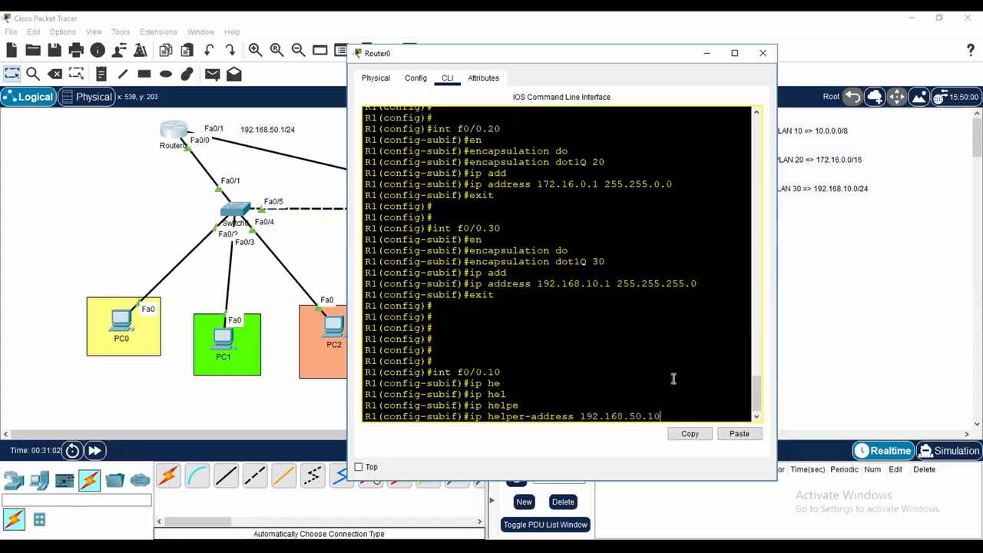
pyautogui.press('Return')
pyautogui.write('exit')
pyautogui.press('Return')
pyautogui.press('Return')
pyautogui.press('Return')
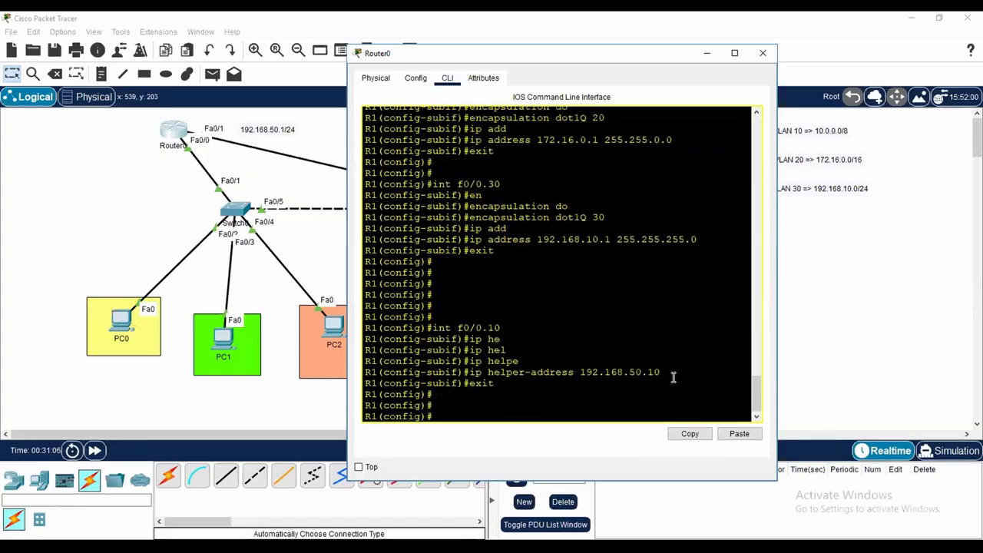
# Step: On Router0's subinterface f0/0.20, set the IP helper address to 192.168.50.10 and return to global configuration mode
pyautogui.write('int f0/0.20')
pyautogui.press('Return')
pyautogui.write('ip help')
pyautogui.press('Tab')
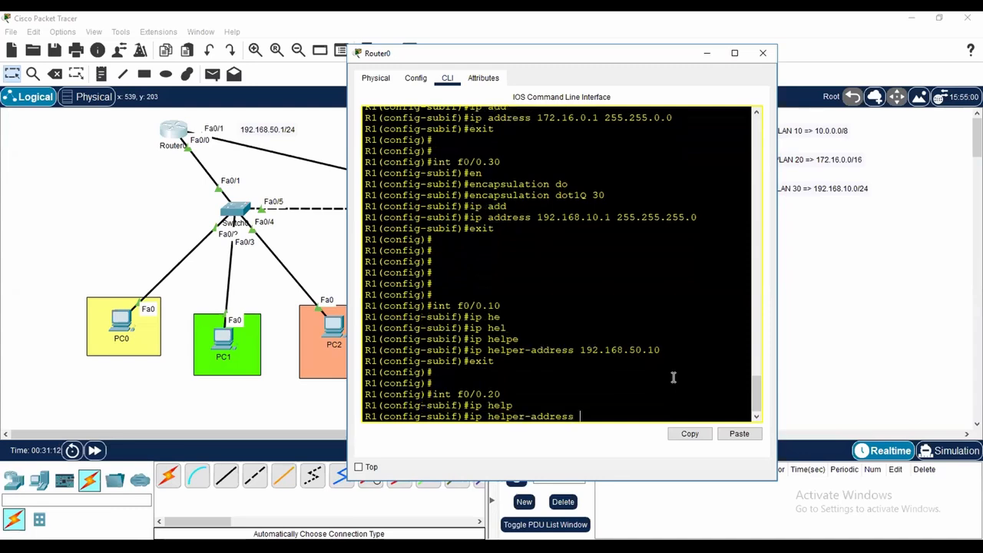
pyautogui.write('192.168.50.10')
pyautogui.press('Return')
pyautogui.write('exit')
pyautogui.press('Return')
pyautogui.press('Return')
pyautogui.press('Return')
pyautogui.press('Return')
# Step: On subinterface f0/0.30, set the IP helper address to 192.168.50.10, exit to global configuration mode and close the Router0 window
pyautogui.write('int ')
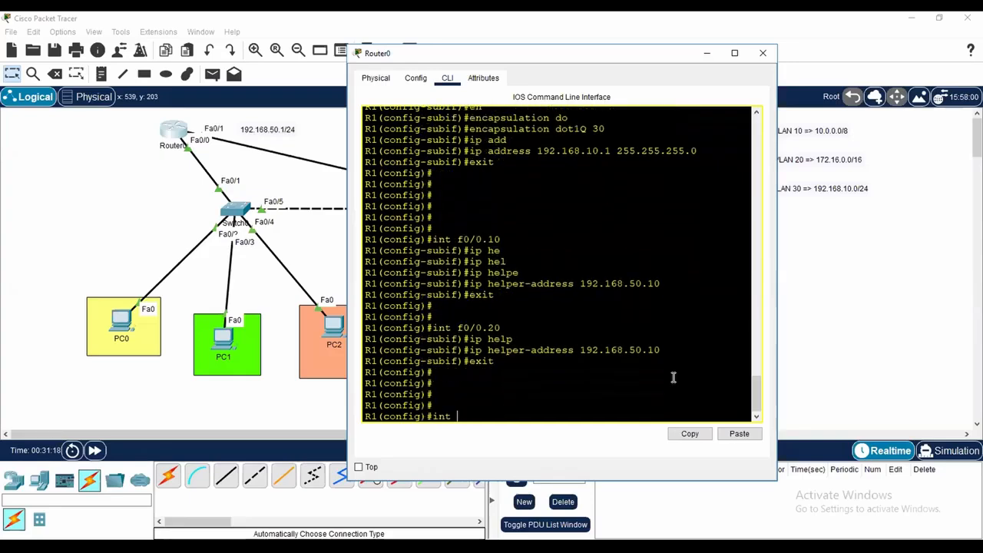
pyautogui.write('f0/0.30')
pyautogui.press('Return')
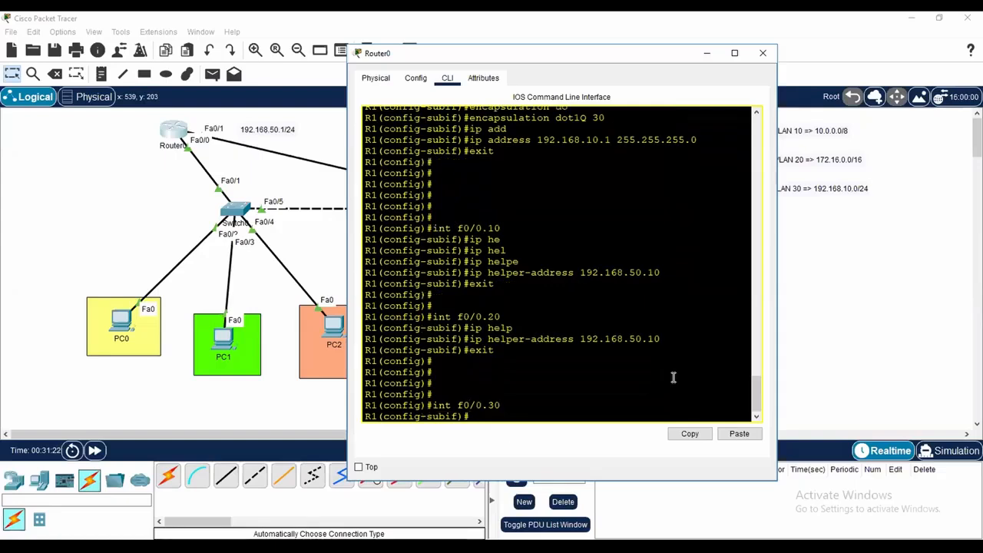
pyautogui.write('ip hel')
pyautogui.press('Tab')
pyautogui.write('p')
pyautogui.press('Tab')
pyautogui.write('192.168.')
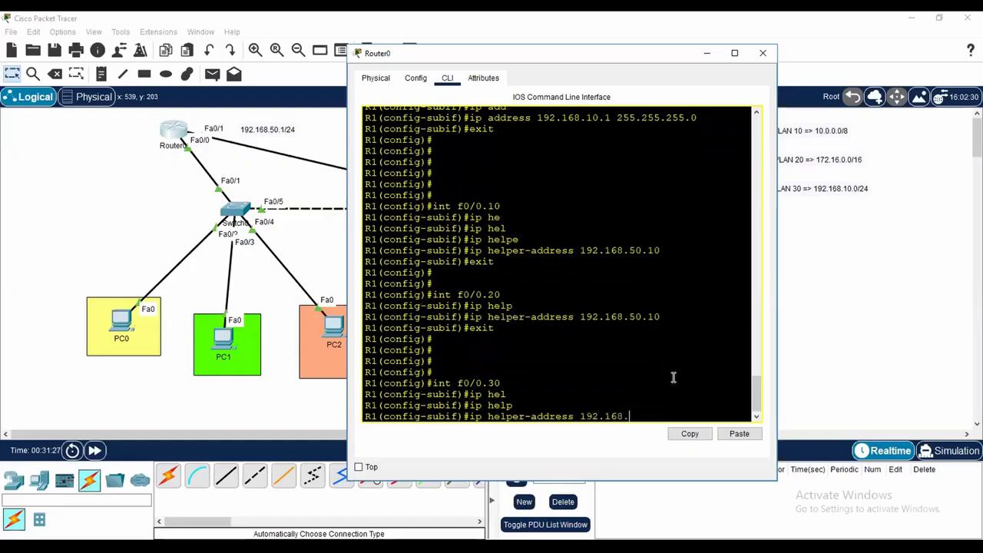
pyautogui.write('50.10')
pyautogui.press('Return')
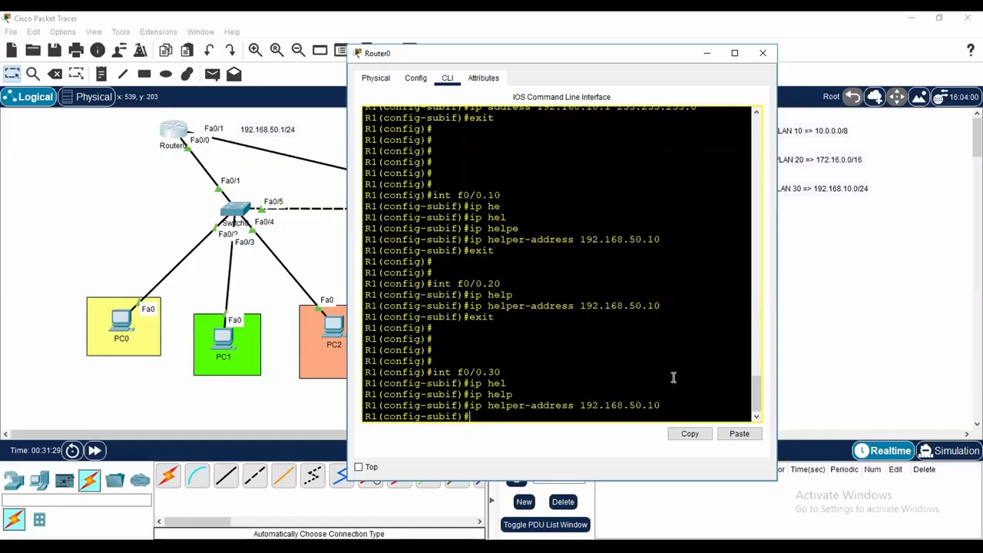
pyautogui.write('exit')
pyautogui.press('Return')
pyautogui.press('Return')
pyautogui.press('Return')
pyautogui.press('Return')
pyautogui.press('Return')
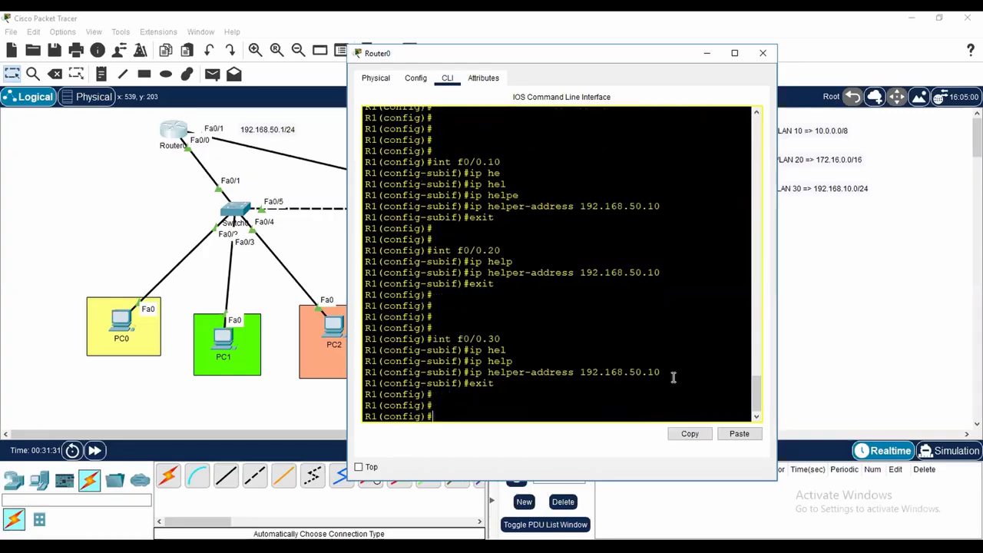
pyautogui.click(763, 53)
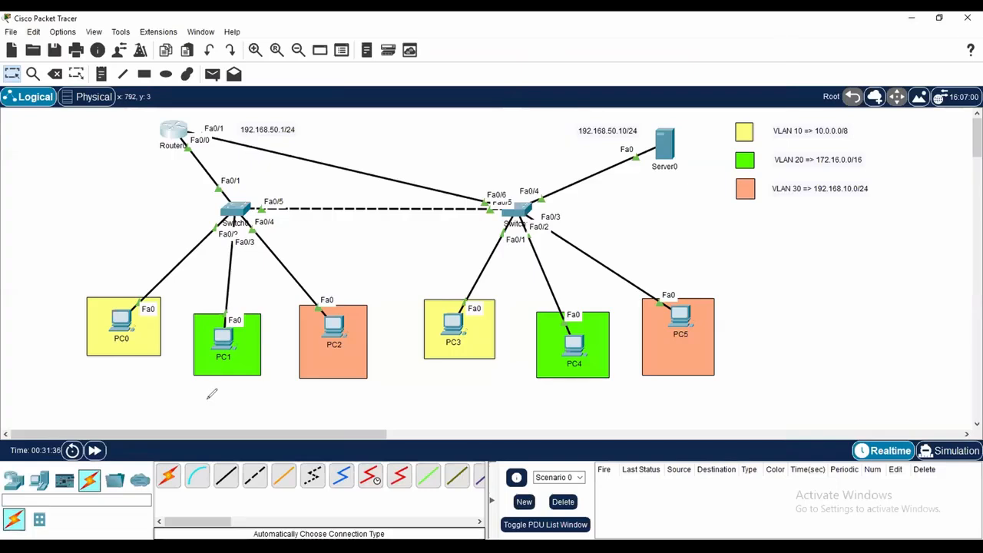
pyautogui.moveTo(208, 399); pyautogui.dragTo(103, 309)
pyautogui.moveTo(190, 329)
pyautogui.mouseDown()
pyautogui.moveTo(183, 137)
pyautogui.moveTo(193, 117)
pyautogui.moveTo(342, 163)
pyautogui.moveTo(645, 152)
pyautogui.mouseUp()
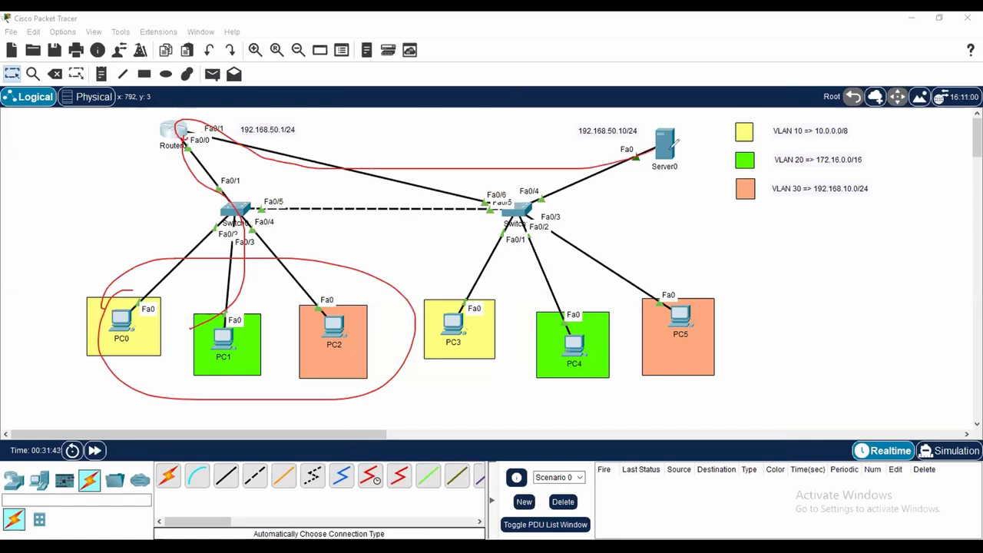
pyautogui.moveTo(649, 131)
pyautogui.mouseDown()
pyautogui.moveTo(432, 156)
pyautogui.moveTo(230, 133)
pyautogui.moveTo(220, 211)
pyautogui.moveTo(306, 388)
pyautogui.mouseUp()
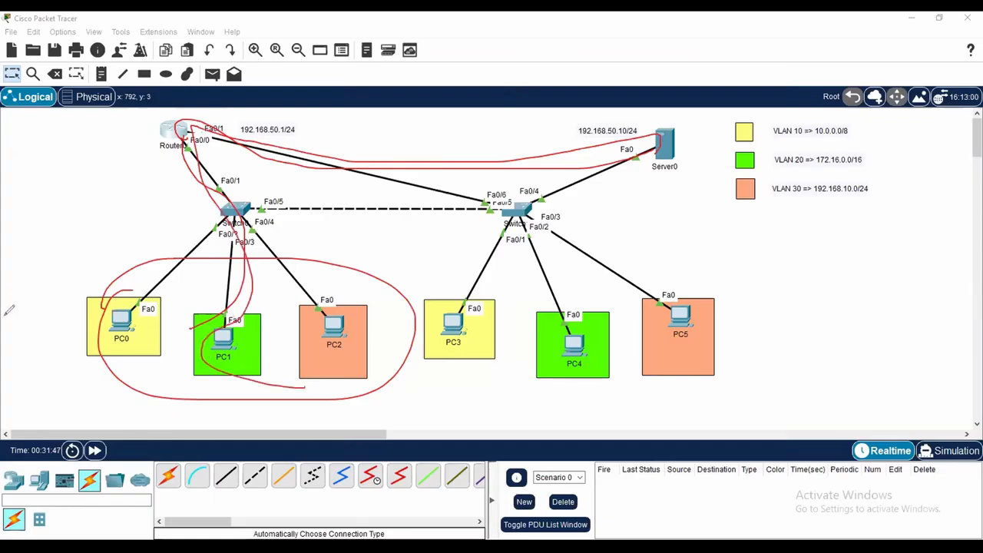
pyautogui.press('Escape')
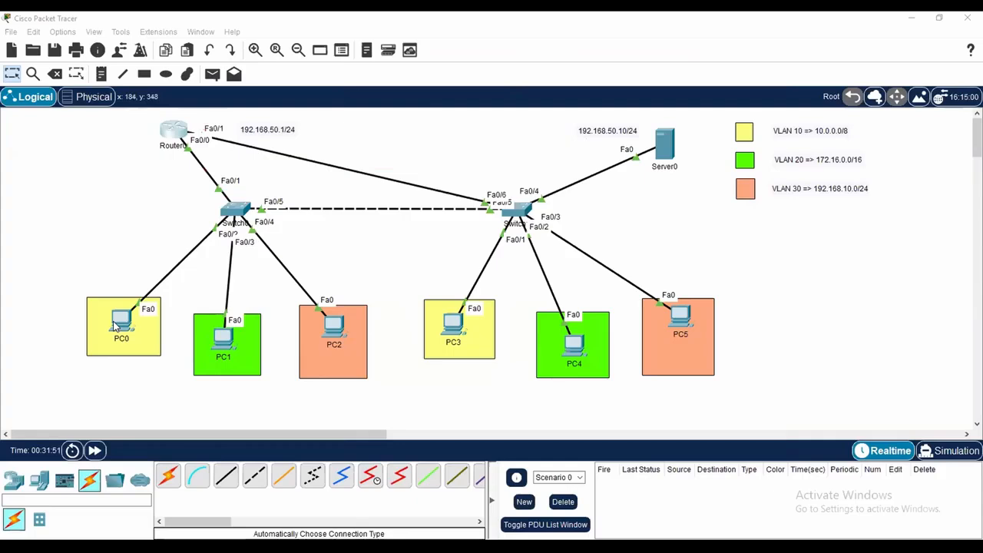
# Step: Renew PC0's address by switching its IP configuration to Static and back to DHCP, and close its window
pyautogui.click(116, 324)
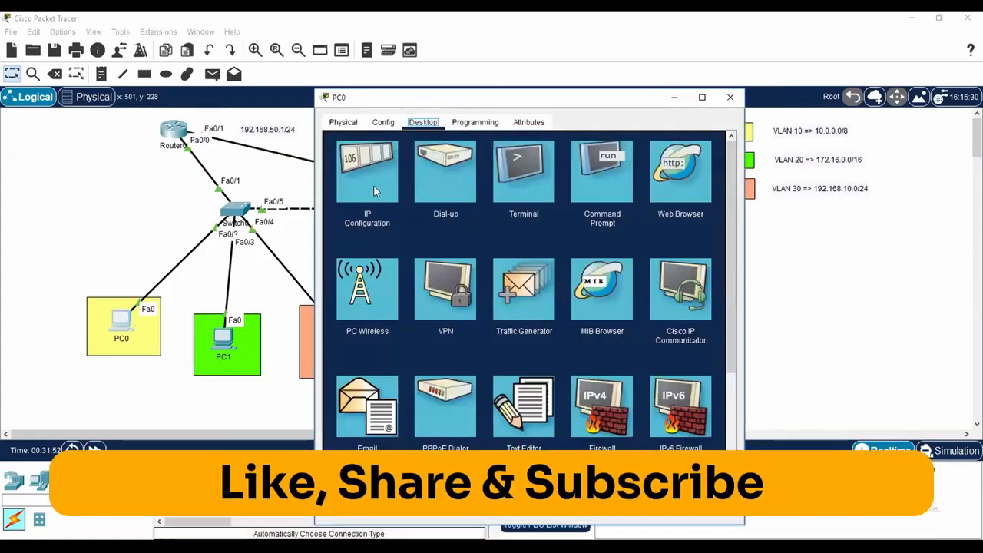
pyautogui.click(374, 191)
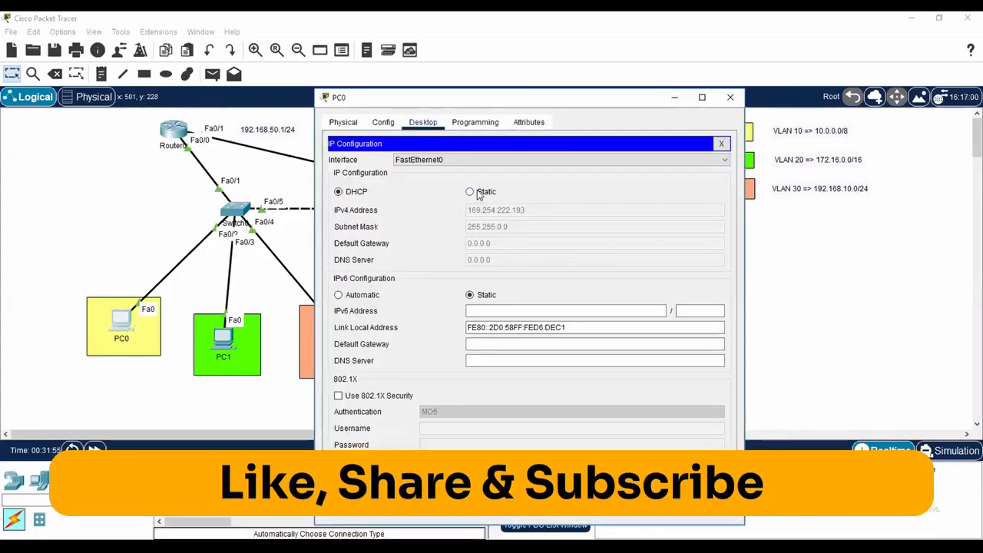
pyautogui.click(469, 192)
pyautogui.click(344, 192)
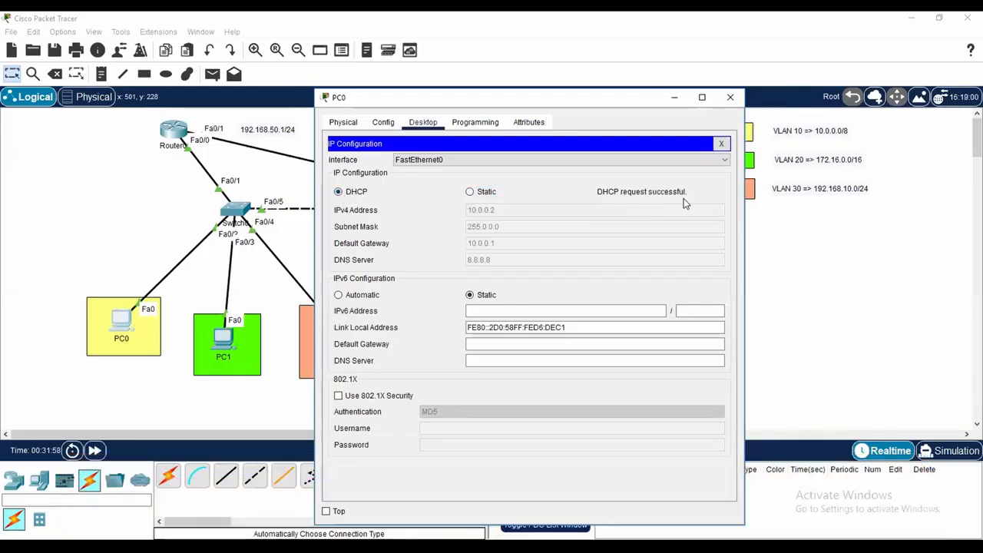
pyautogui.click(729, 99)
# Step: Check the DHCP-assigned IP configuration of PC1 and PC2, closing each window
pyautogui.click(223, 338)
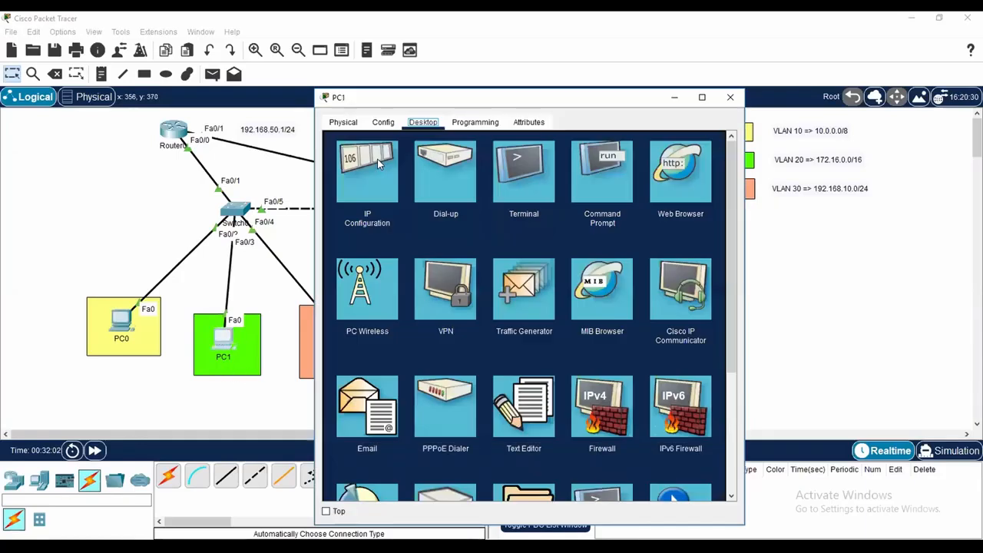
pyautogui.click(374, 175)
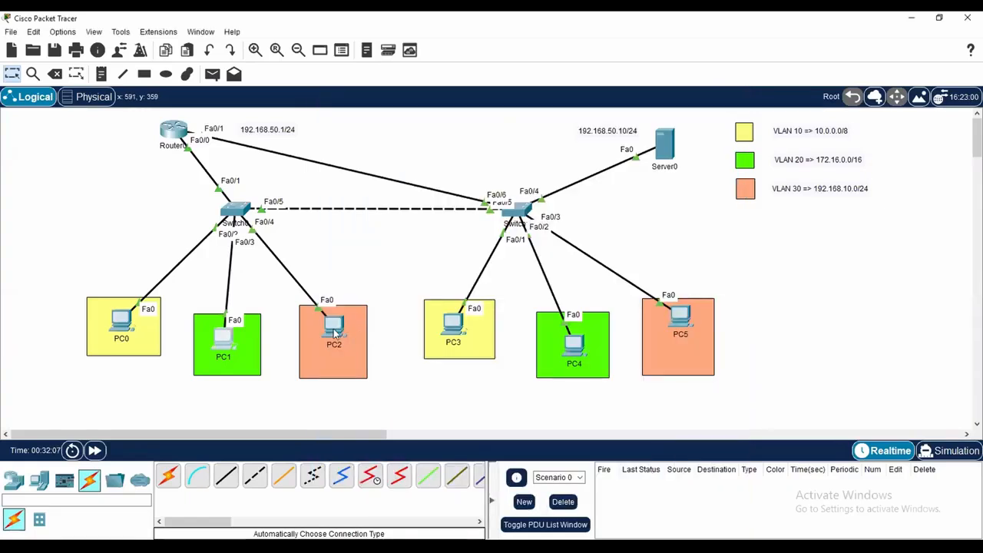
pyautogui.click(335, 331)
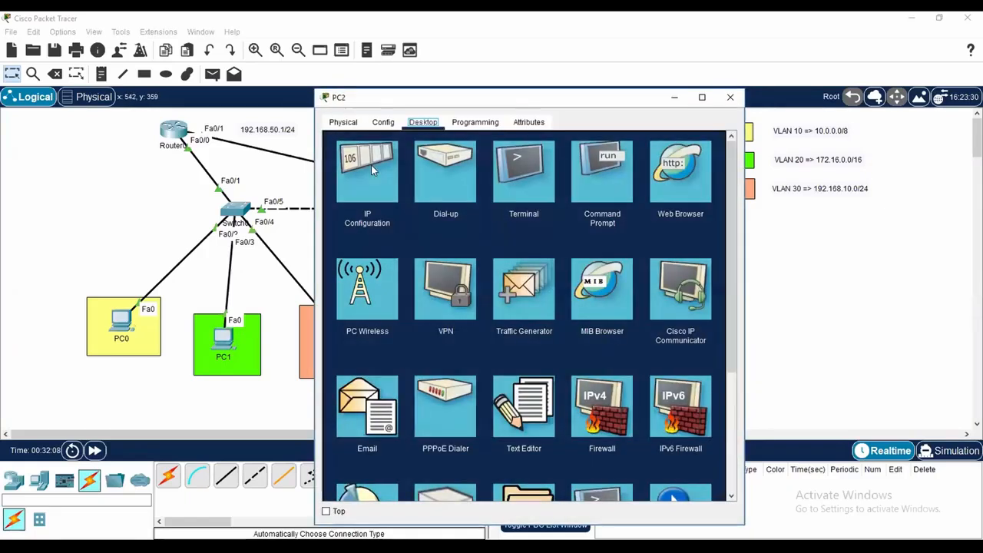
pyautogui.click(372, 167)
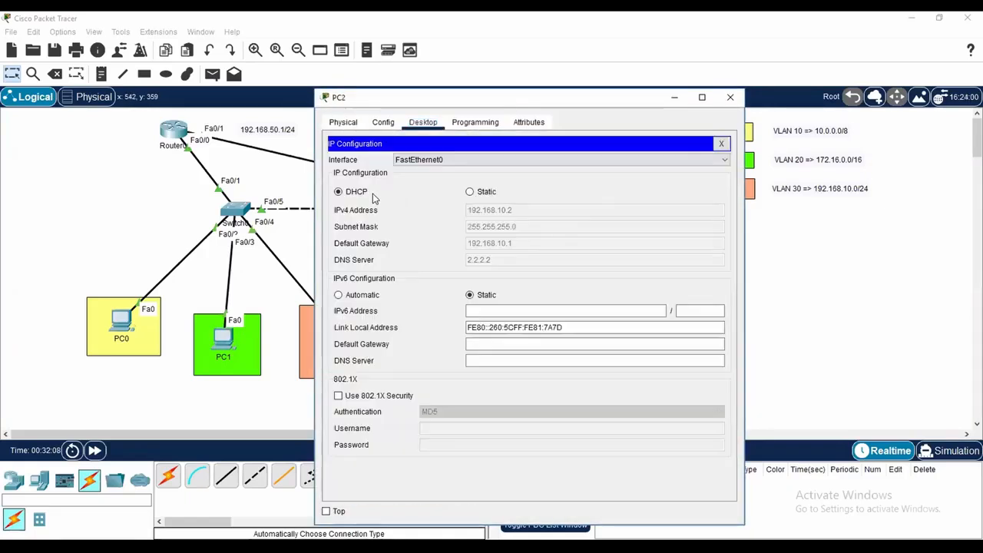
pyautogui.click(729, 96)
# Step: Set PC3's IP configuration to DHCP and close its window
pyautogui.click(454, 326)
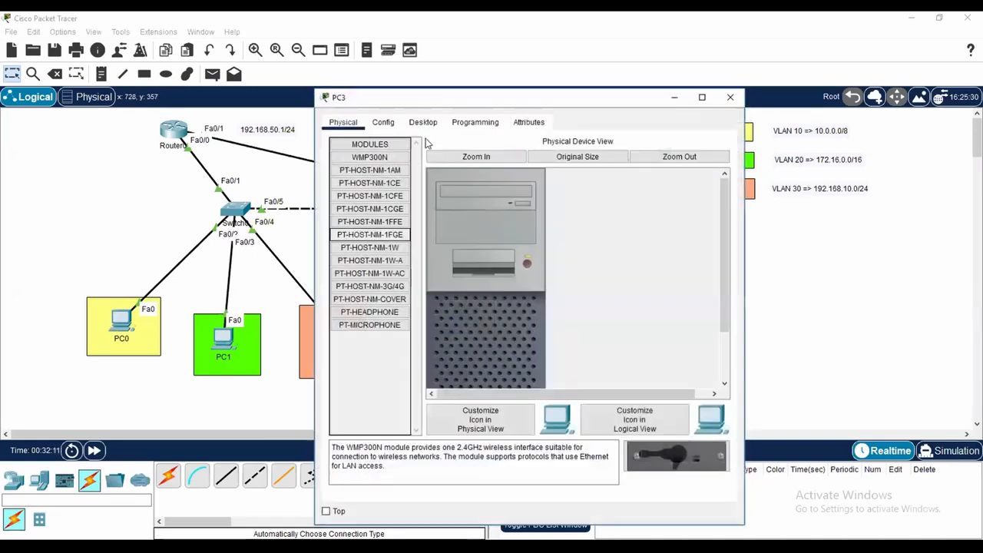
pyautogui.click(422, 122)
pyautogui.click(370, 194)
pyautogui.click(339, 191)
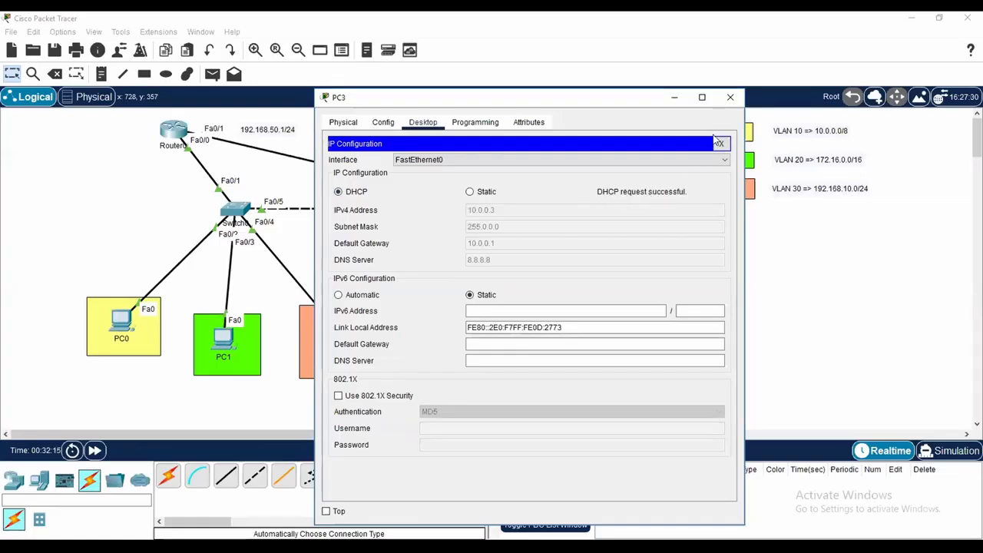
pyautogui.click(730, 98)
# Step: Set PC4's IP configuration to DHCP and close its window
pyautogui.click(573, 342)
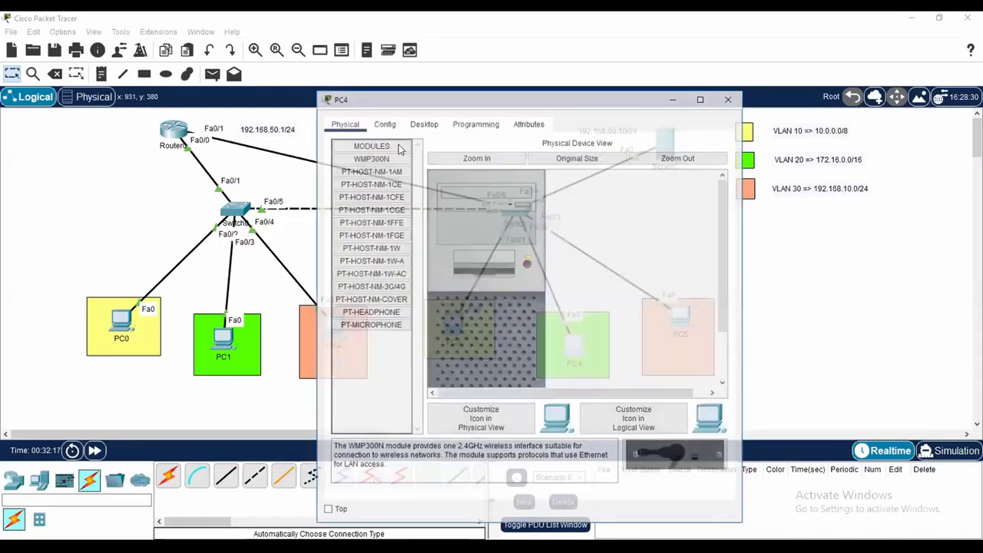
pyautogui.click(422, 123)
pyautogui.click(369, 173)
pyautogui.click(339, 191)
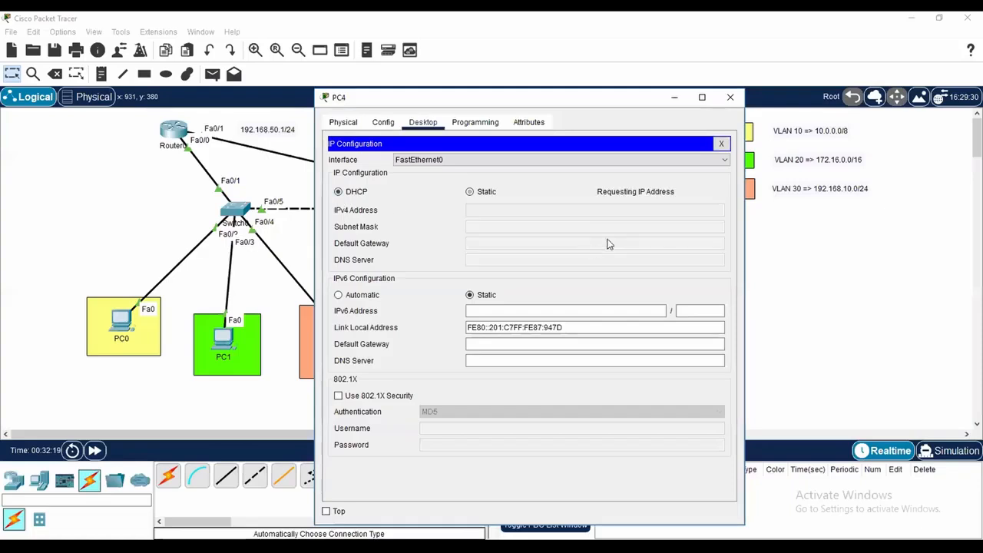
pyautogui.click(730, 98)
# Step: Set PC5's IP configuration to DHCP and close its window
pyautogui.click(676, 311)
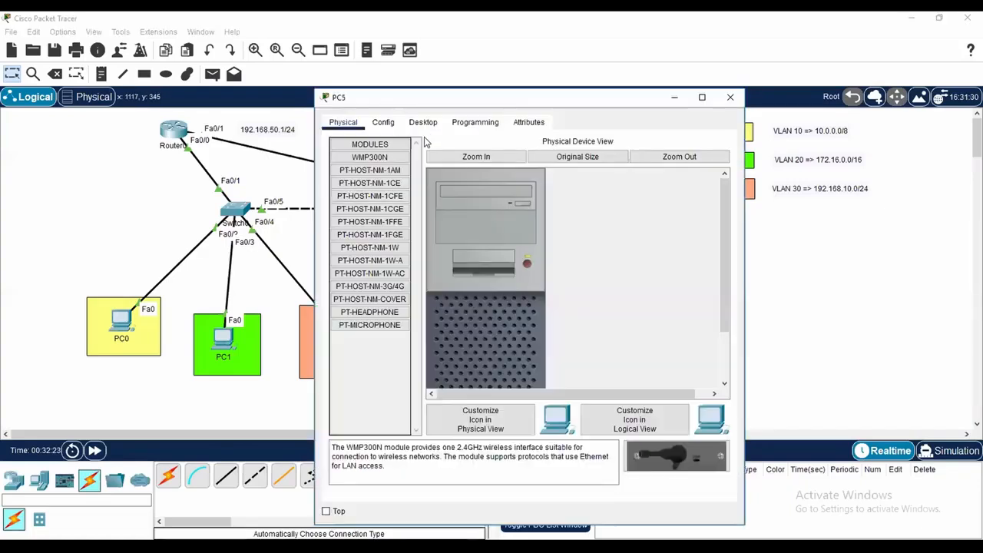
pyautogui.click(422, 122)
pyautogui.click(367, 175)
pyautogui.click(339, 191)
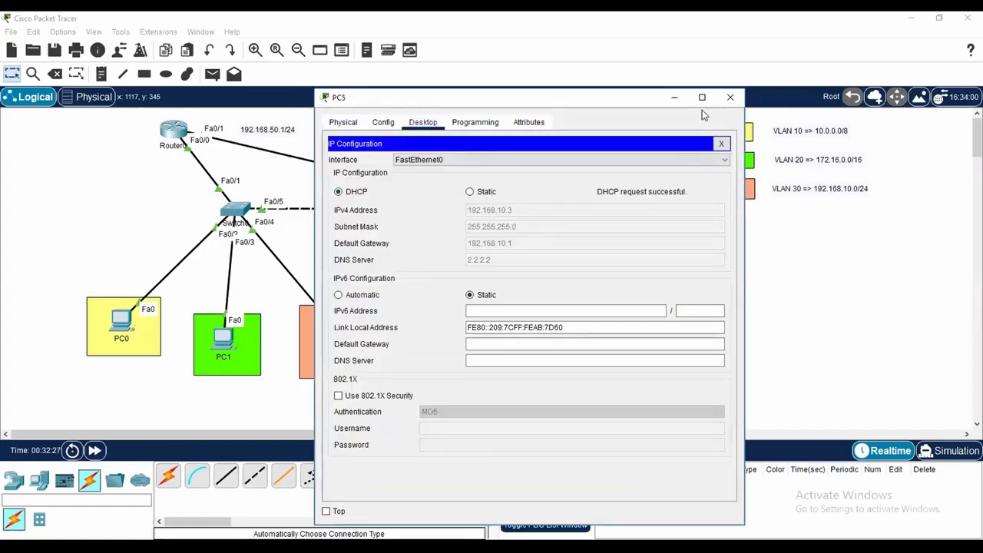
pyautogui.click(729, 98)
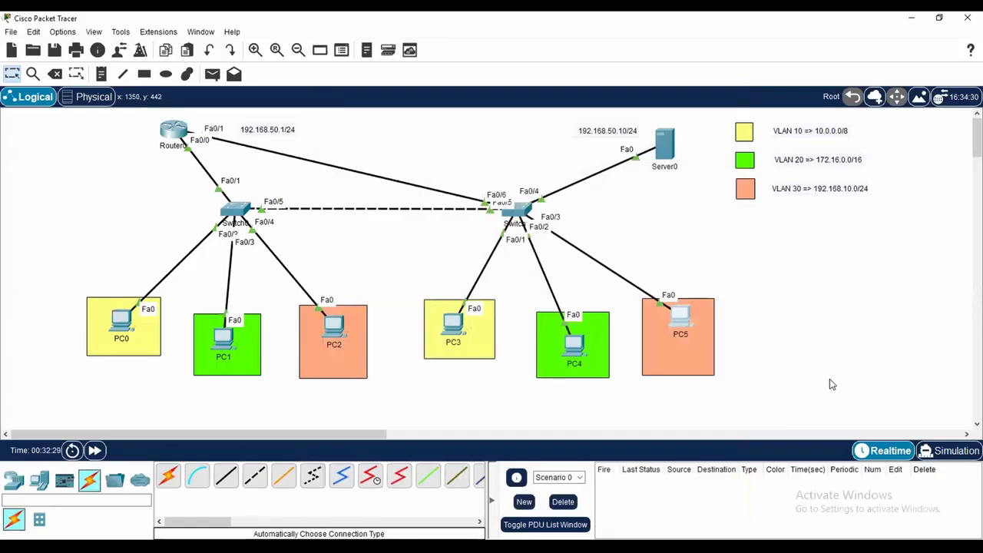